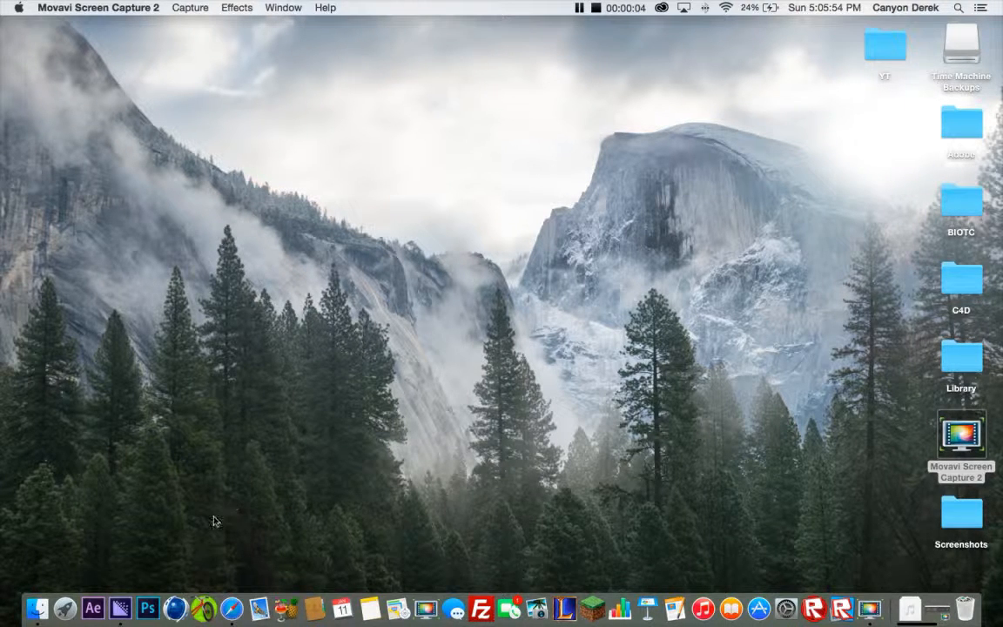
Open CINEMA 4D and add a Plane primitive to the empty scene
{"action": "left_click", "coordinate": [173, 607]}
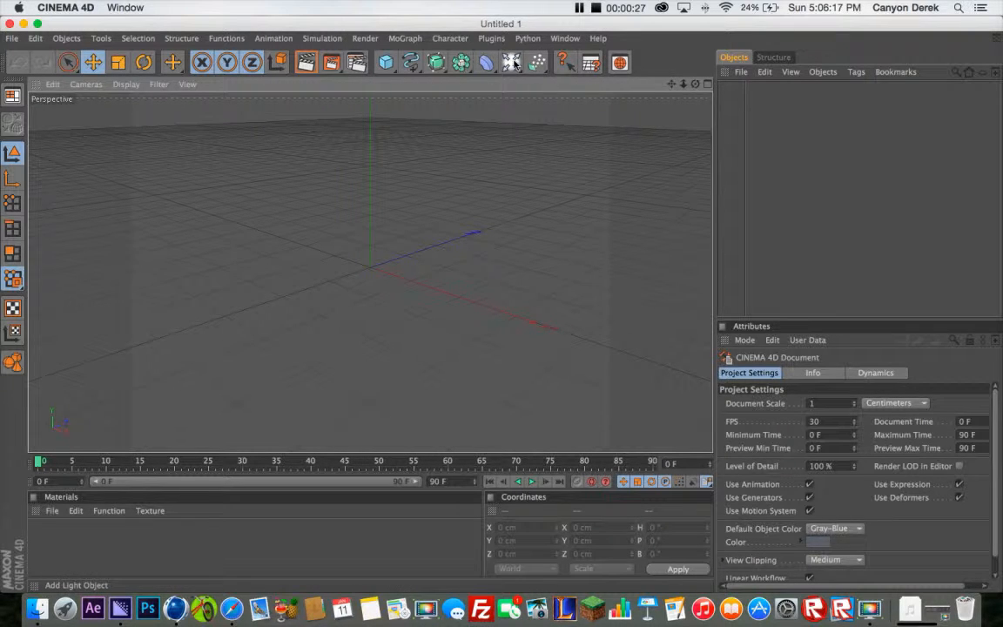
{"action": "left_click", "coordinate": [386, 62]}
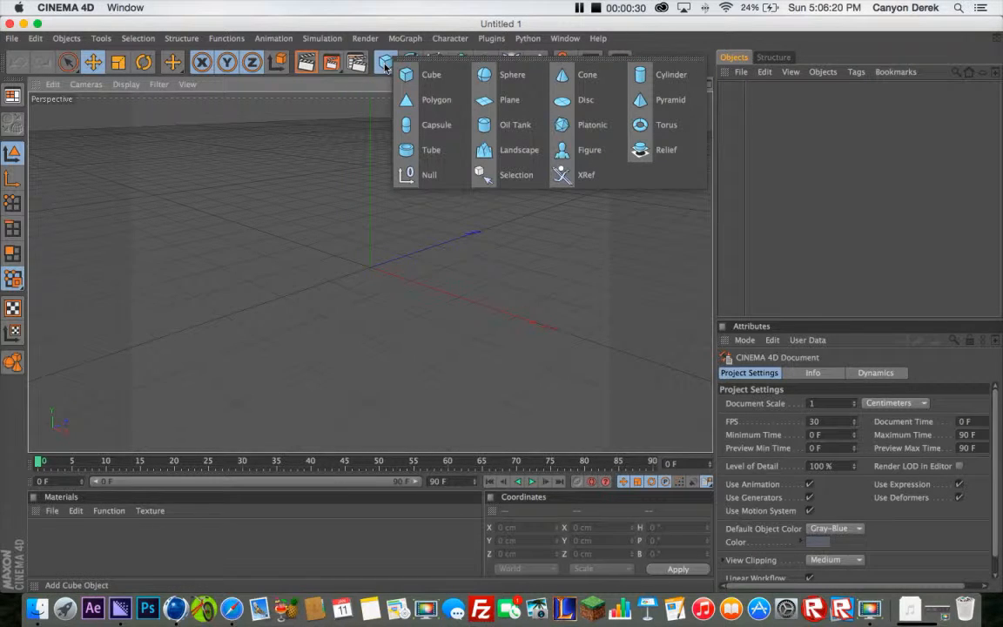
{"action": "left_click", "coordinate": [507, 100]}
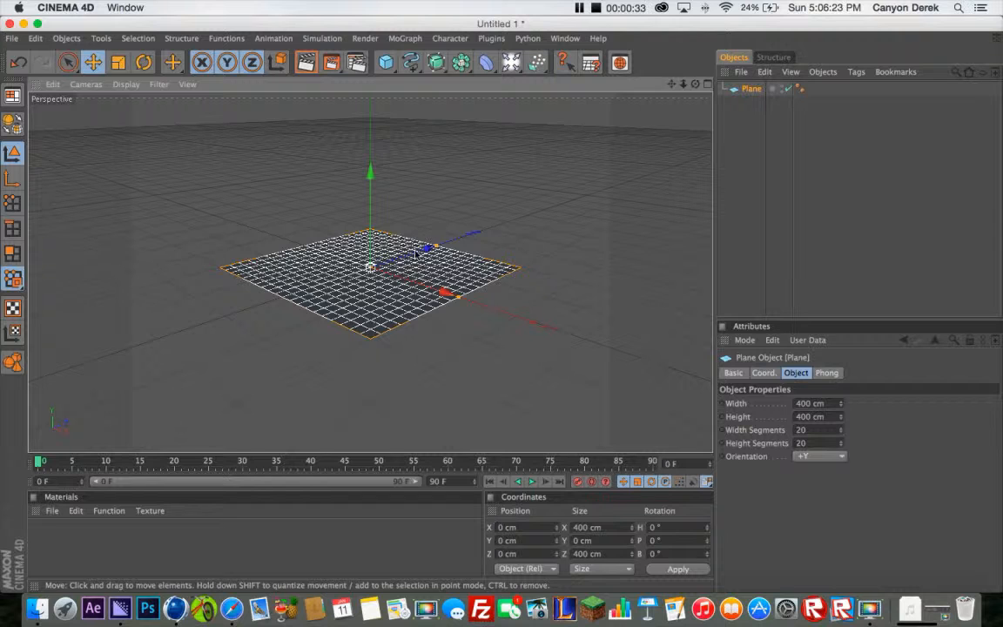
Set the plane's size to 1000 cm in both X and Z
{"action": "left_click", "coordinate": [599, 527]}
{"action": "type", "text": "1"}
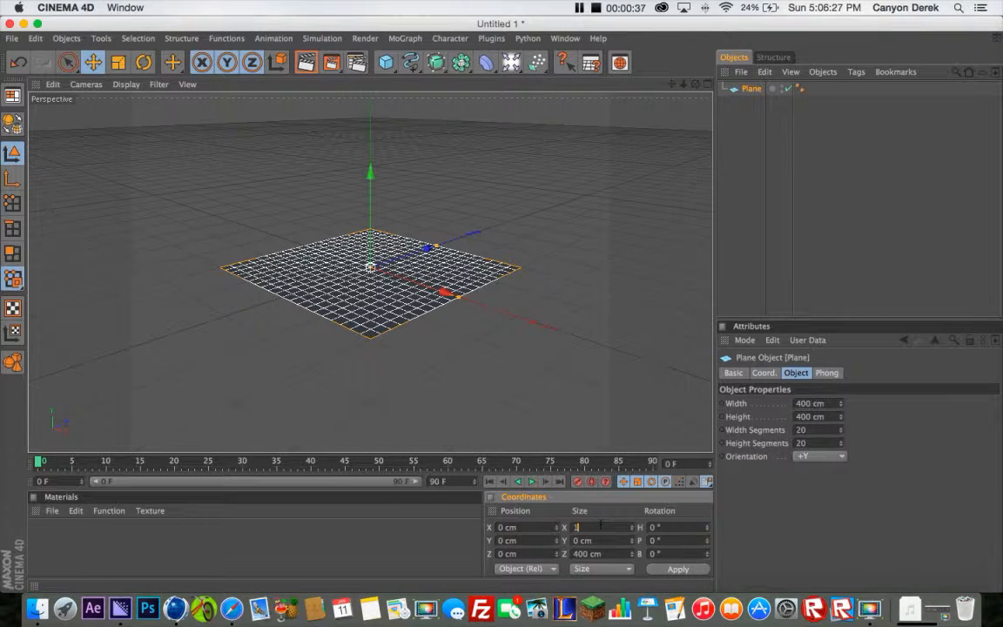
{"action": "type", "text": "000"}
{"action": "key", "text": "Tab"}
{"action": "key", "text": "Tab"}
{"action": "type", "text": "1000"}
{"action": "key", "text": "Return"}
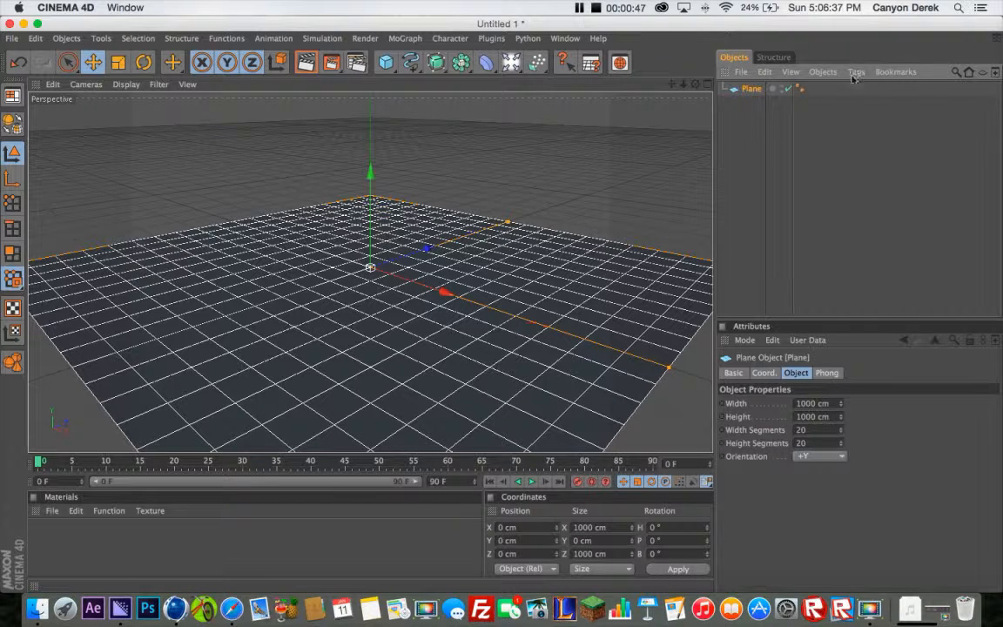
Stand a copy of the plane upright at the floor's back edge, rotated H 90° and B 90°, at Z about 500 cm
{"action": "key", "text": "super+c"}
{"action": "key", "text": "super+v"}
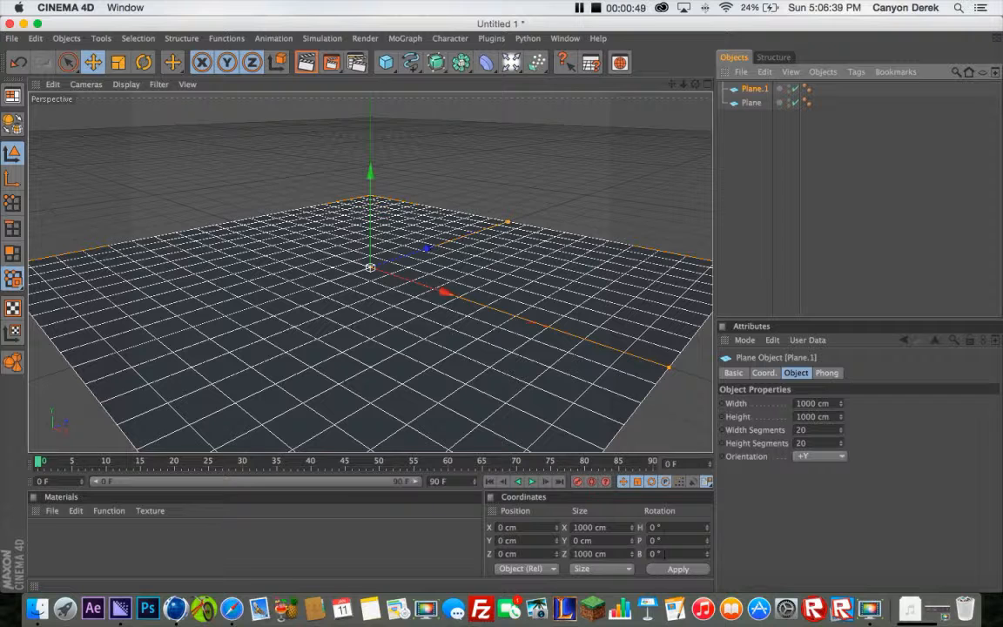
{"action": "left_click", "coordinate": [655, 526]}
{"action": "type", "text": "9"}
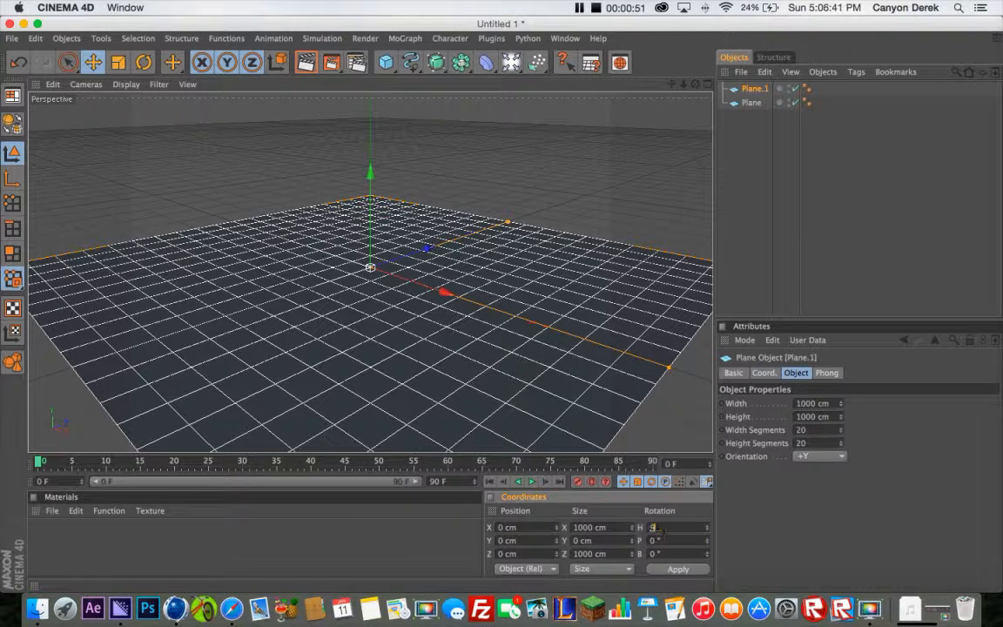
{"action": "key", "text": "Tab"}
{"action": "key", "text": "Tab"}
{"action": "type", "text": "90"}
{"action": "key", "text": "Return"}
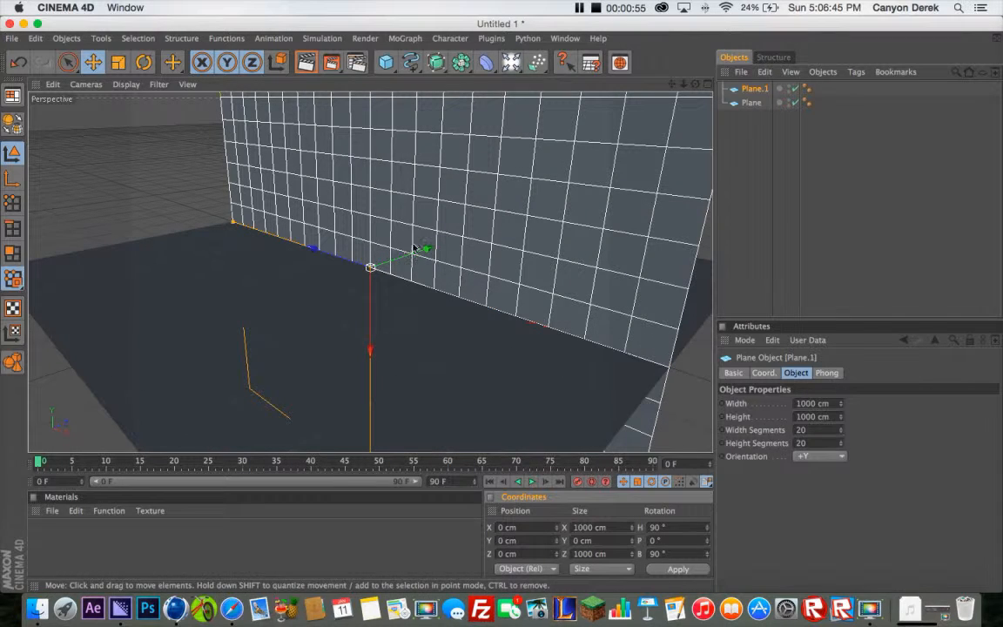
{"action": "left_click_drag", "start_coordinate": [423, 251], "coordinate": [547, 210]}
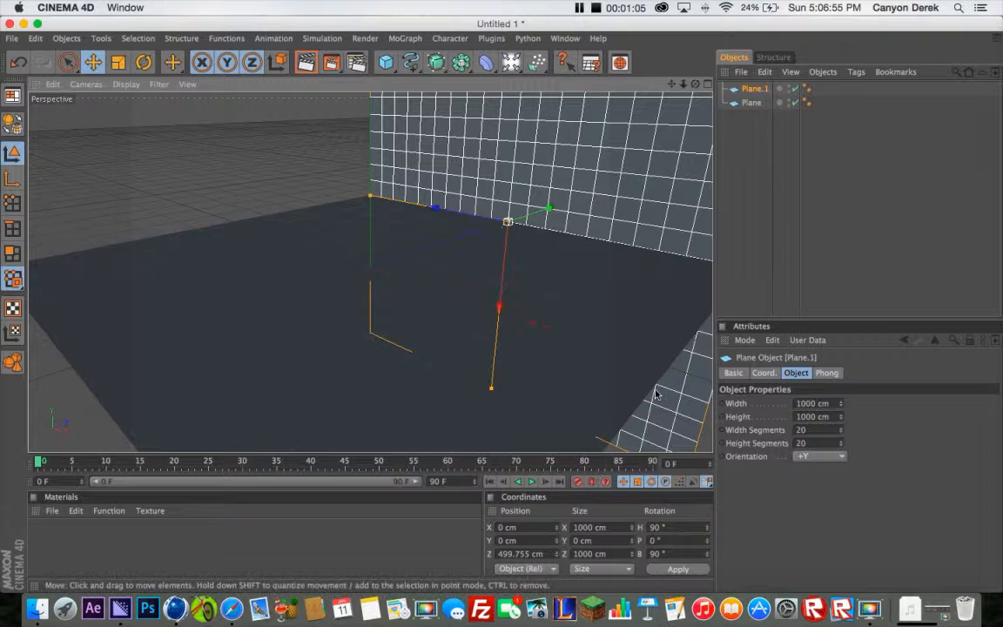
Add an Infinite Light and rotate its pitch to about -39° so it shines down onto the floor
{"action": "left_click", "coordinate": [512, 63]}
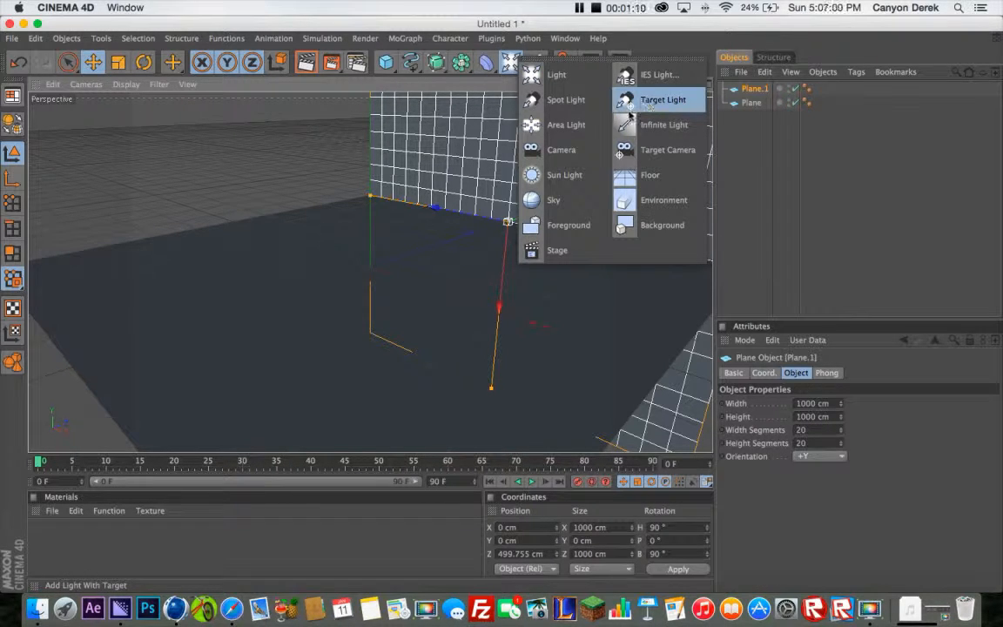
{"action": "left_click", "coordinate": [662, 125]}
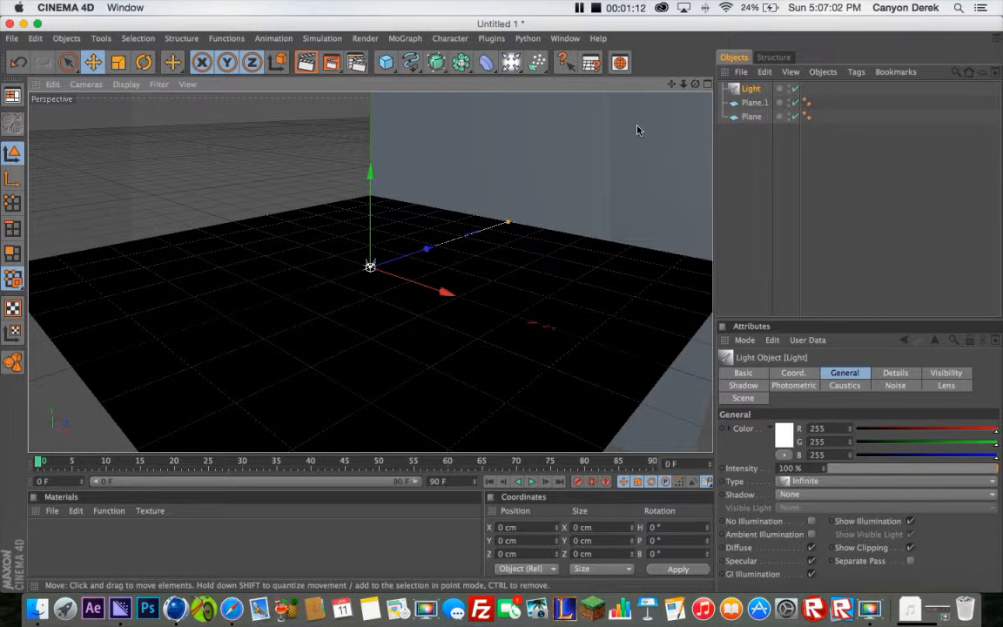
{"action": "left_click", "coordinate": [145, 62]}
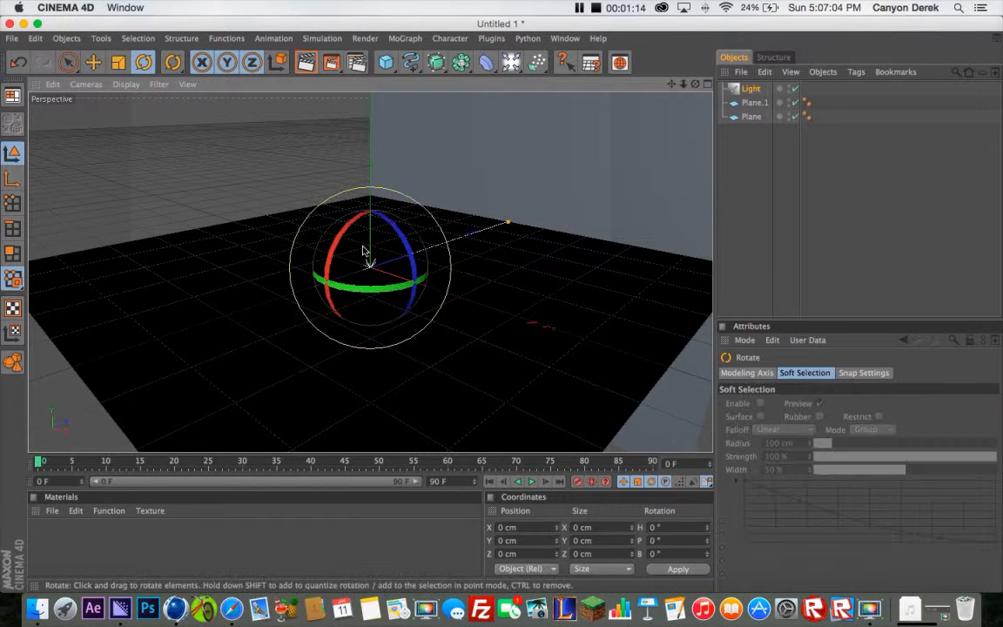
{"action": "left_click_drag", "start_coordinate": [343, 243], "coordinate": [369, 228]}
Create a white material with RGB 255, 255, 255 and apply it to both the floor plane and the wall plane
{"action": "double_click", "coordinate": [122, 550]}
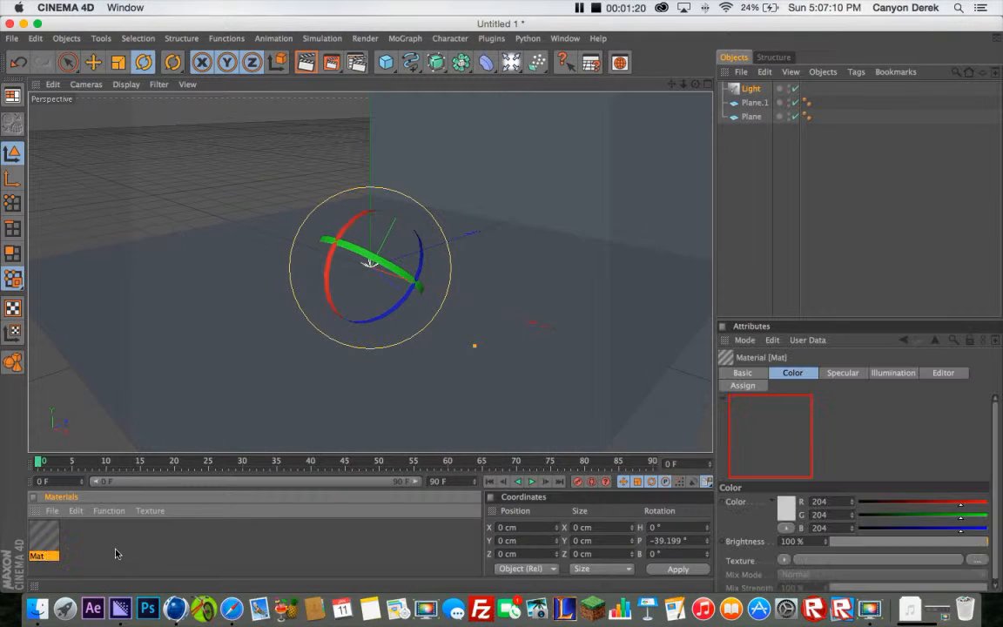
{"action": "double_click", "coordinate": [43, 537]}
{"action": "left_click_drag", "start_coordinate": [622, 148], "coordinate": [693, 174]}
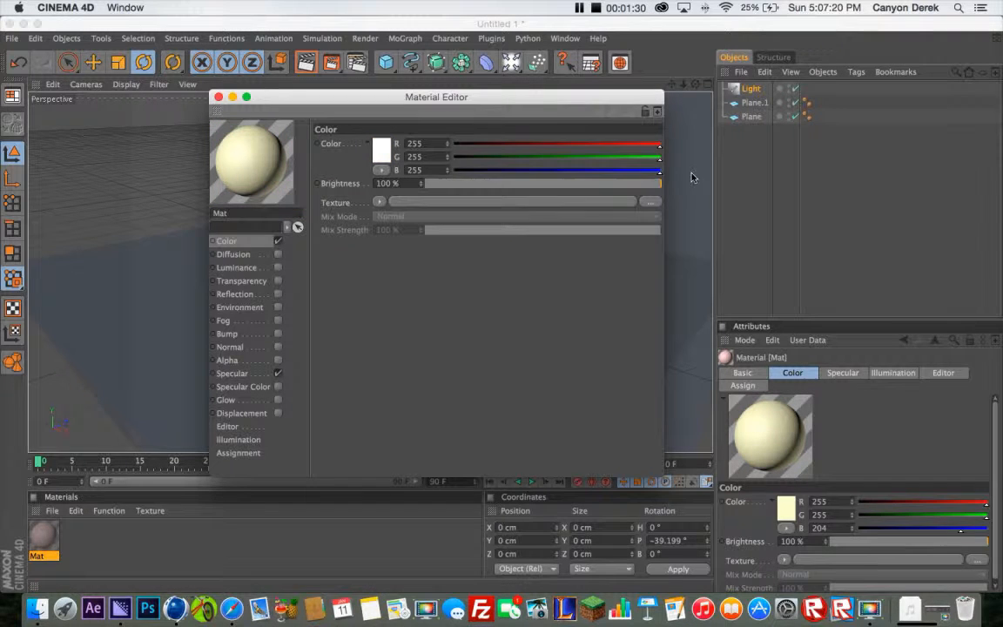
{"action": "left_click", "coordinate": [219, 96]}
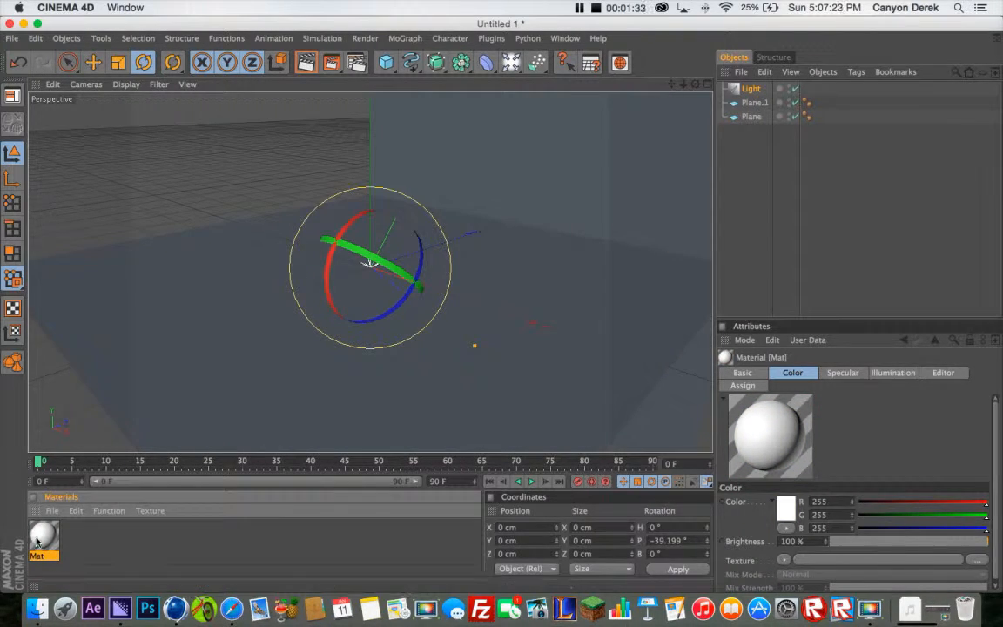
{"action": "left_click_drag", "start_coordinate": [43, 535], "coordinate": [205, 364]}
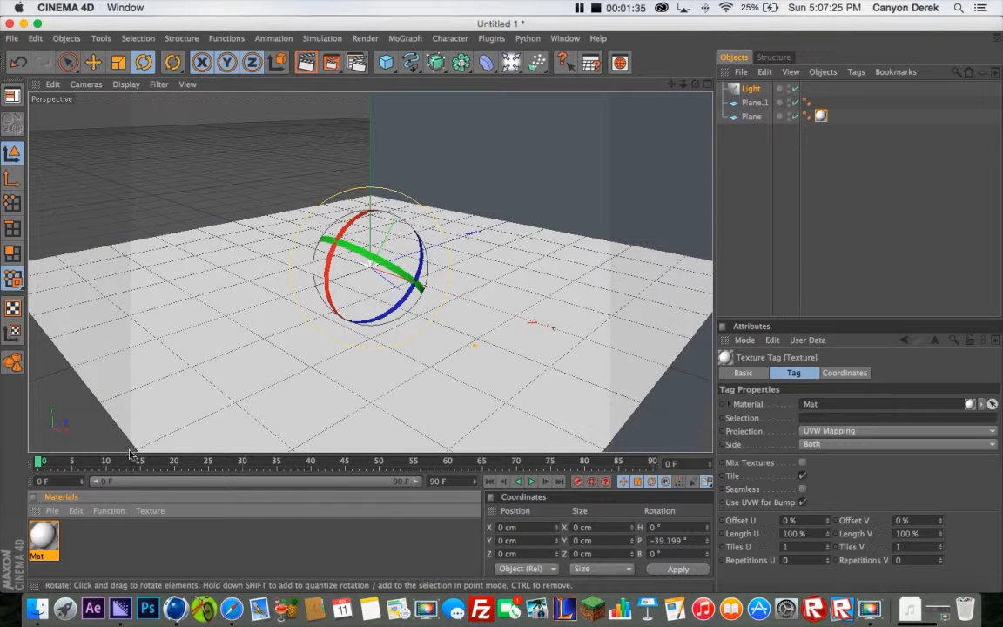
{"action": "left_click_drag", "start_coordinate": [481, 176], "coordinate": [499, 168]}
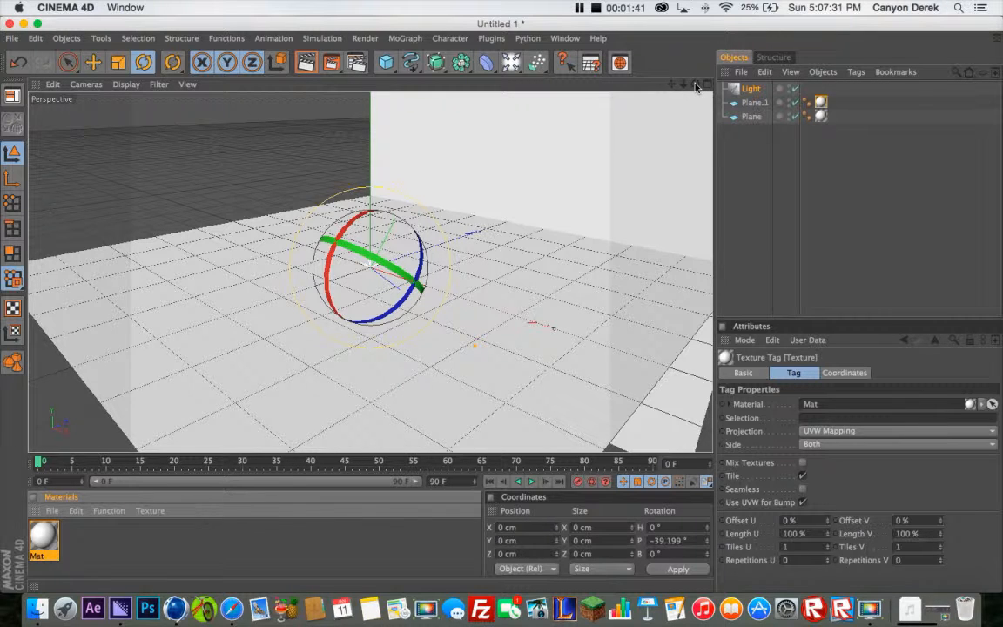
Frame the perspective view straight on, with the back wall filling the upper part and the floor the lower part
{"action": "left_click_drag", "start_coordinate": [695, 84], "coordinate": [502, 309]}
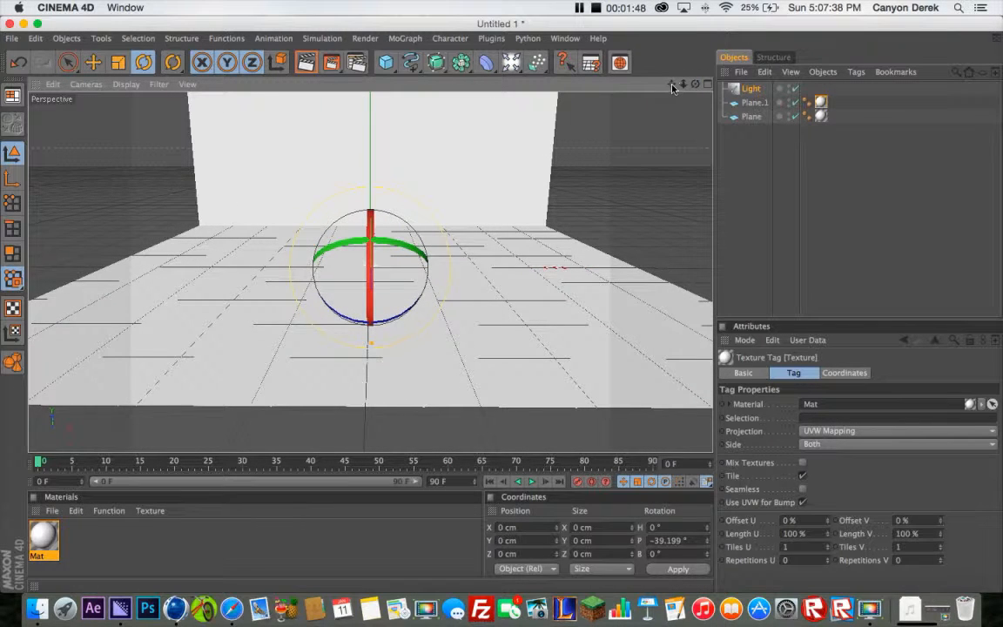
{"action": "left_click_drag", "start_coordinate": [671, 84], "coordinate": [671, 96]}
{"action": "scroll", "coordinate": [394, 206], "scroll_direction": "up", "scroll_amount": 5}
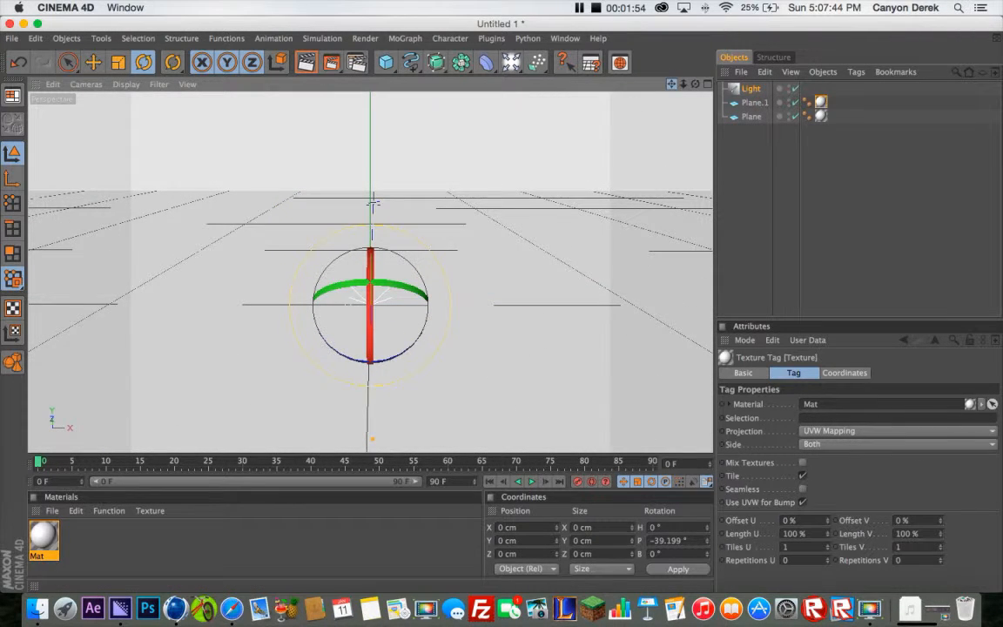
{"action": "left_click_drag", "start_coordinate": [671, 85], "coordinate": [674, 158]}
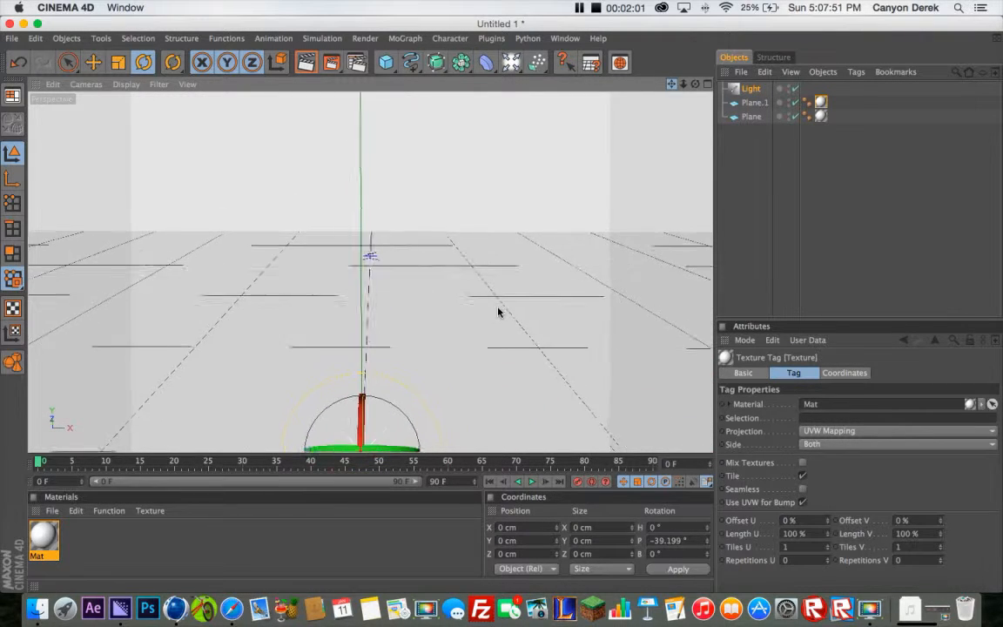
{"action": "left_click_drag", "start_coordinate": [498, 312], "coordinate": [501, 308]}
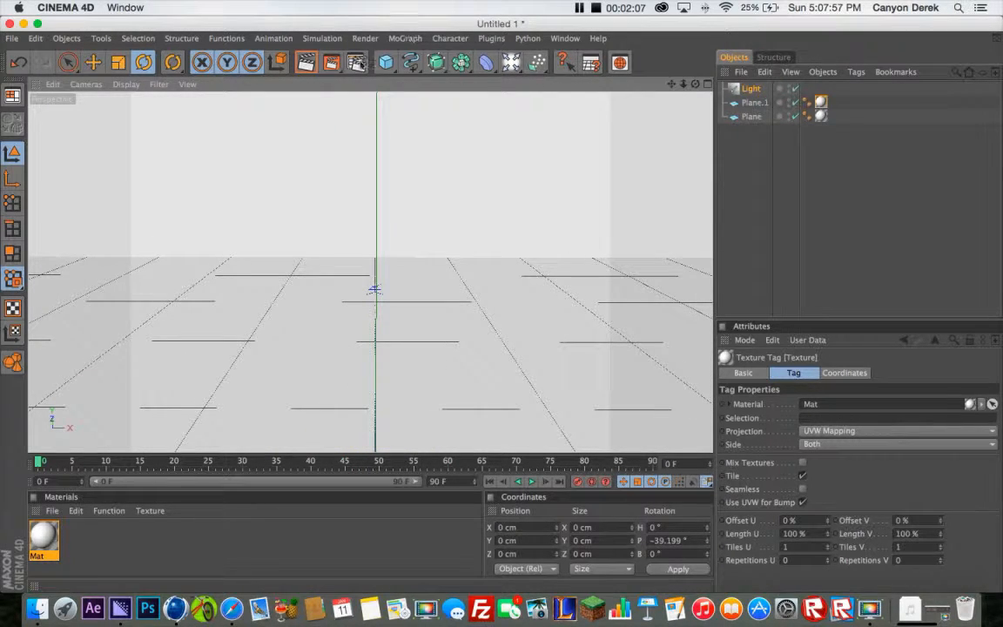
Set the render output size to 1280 by 720 pixels
{"action": "left_click", "coordinate": [360, 66]}
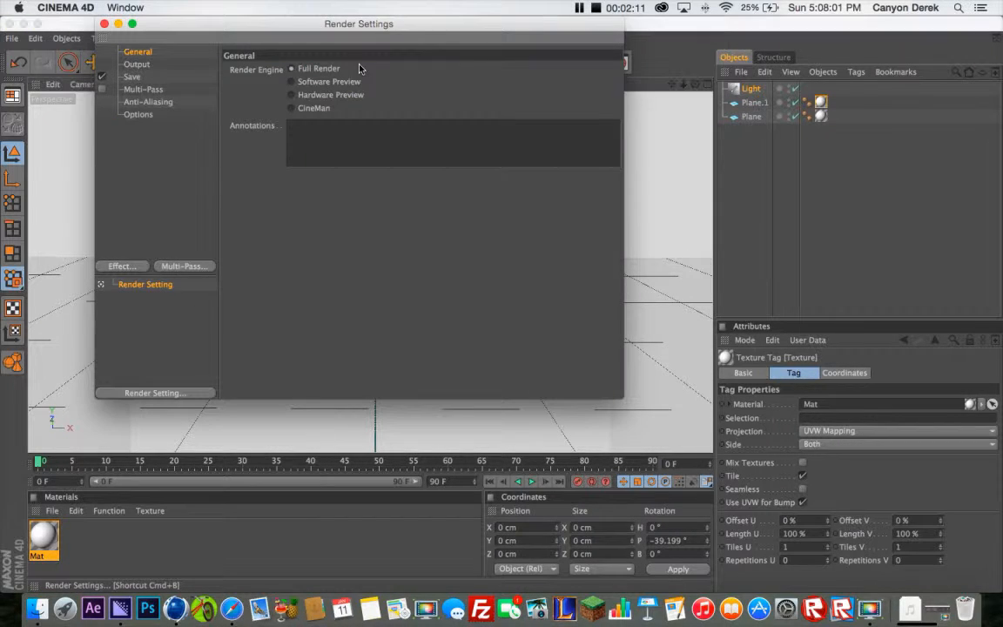
{"action": "left_click", "coordinate": [138, 64]}
{"action": "left_click", "coordinate": [318, 82]}
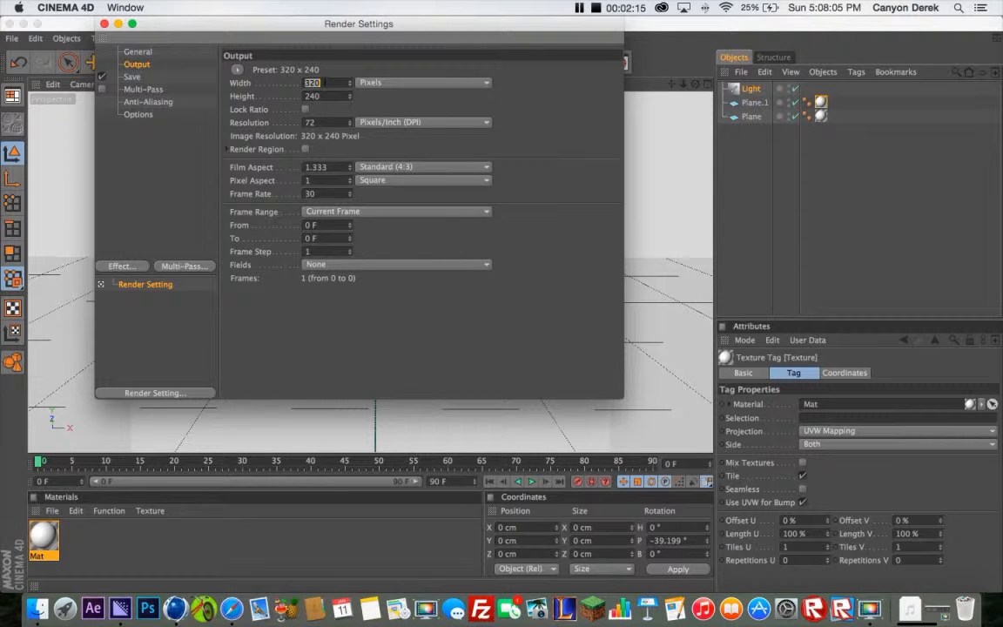
{"action": "type", "text": "1280"}
{"action": "key", "text": "Return"}
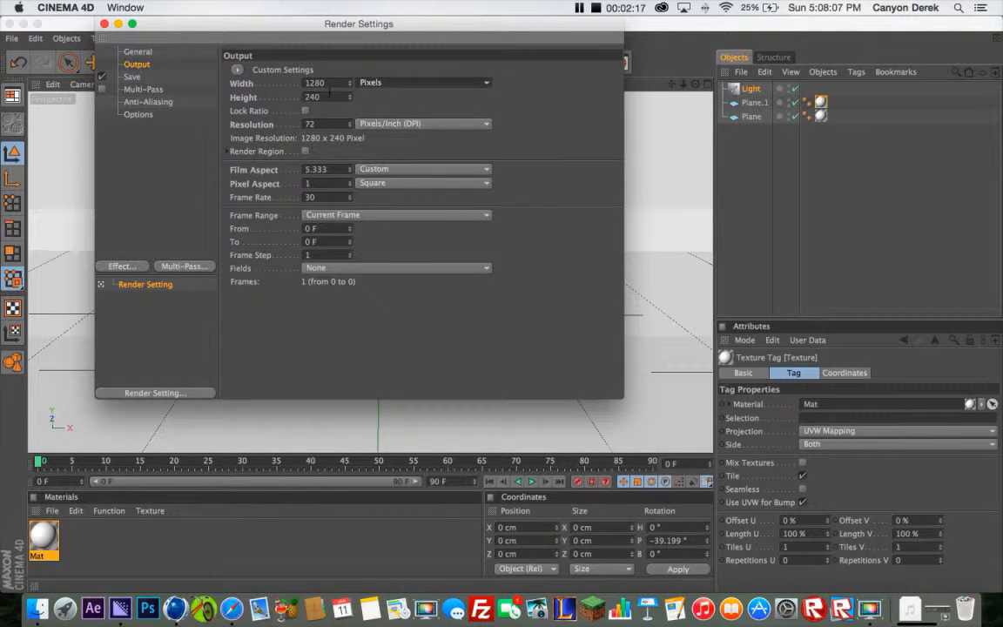
{"action": "left_click", "coordinate": [330, 97]}
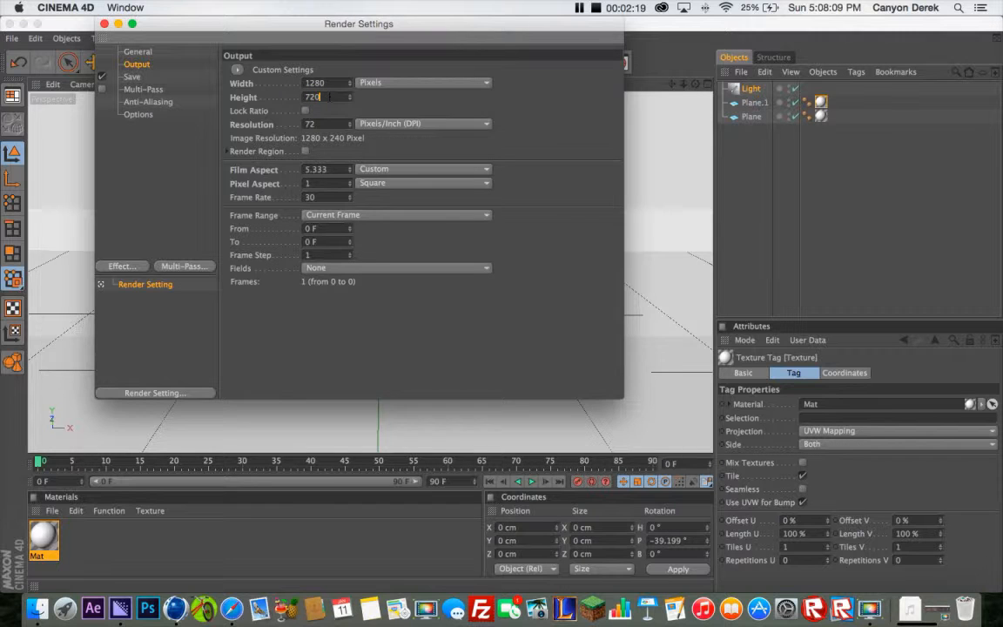
{"action": "key", "text": "Return"}
Set the render to save in JPEG format as a file named Tutorial on the Desktop
{"action": "left_click", "coordinate": [132, 78]}
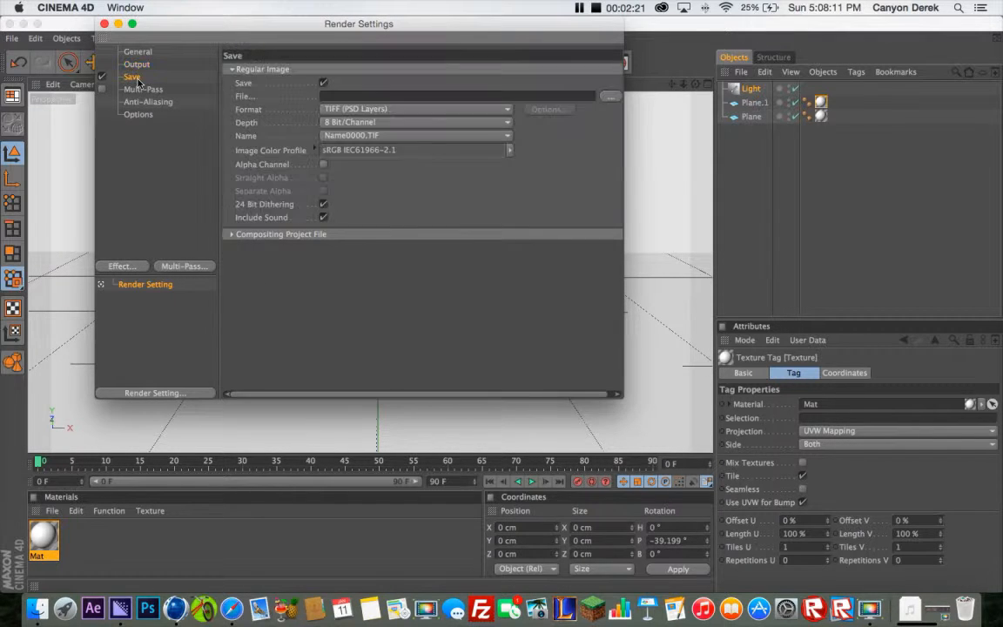
{"action": "left_click", "coordinate": [352, 111]}
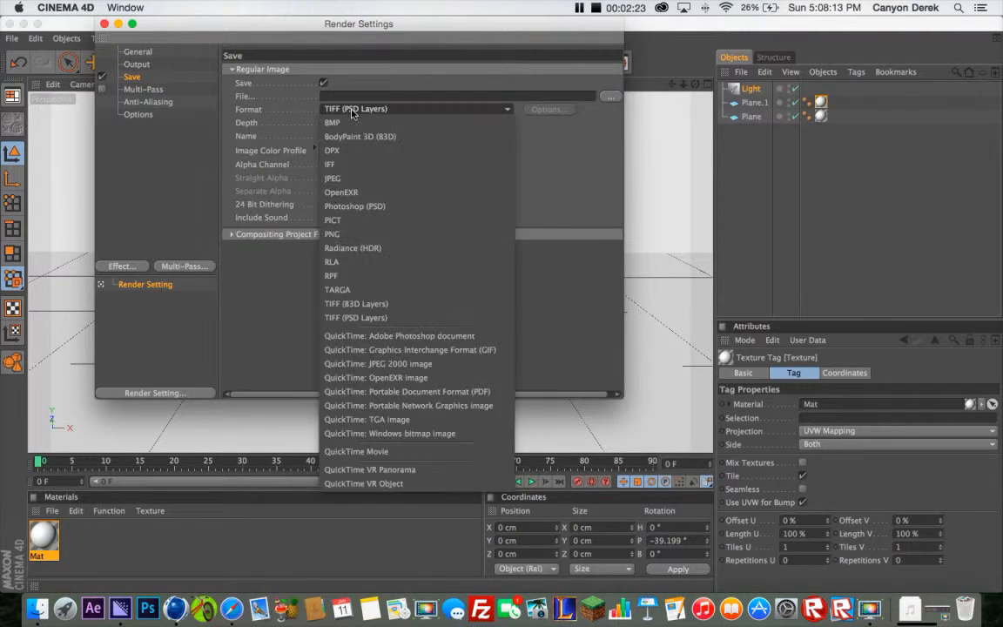
{"action": "left_click", "coordinate": [355, 181]}
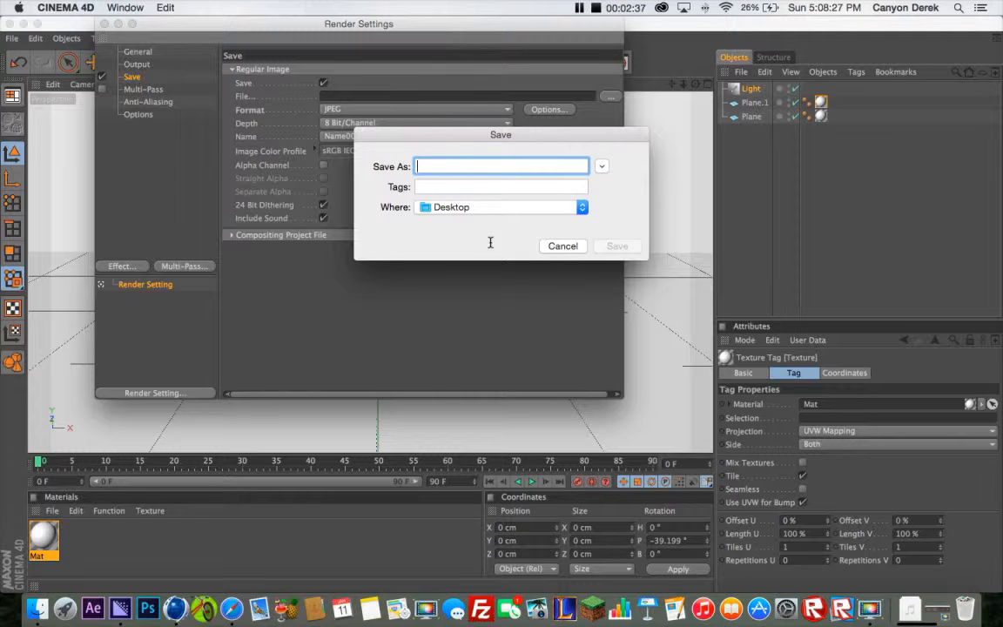
{"action": "type", "text": "Tutorial"}
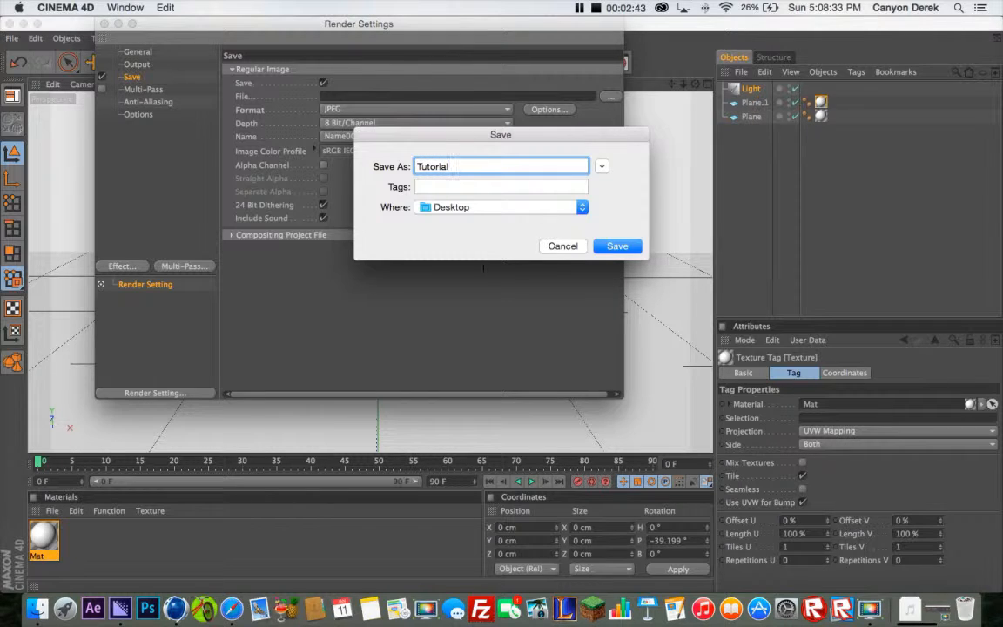
{"action": "left_click", "coordinate": [524, 209]}
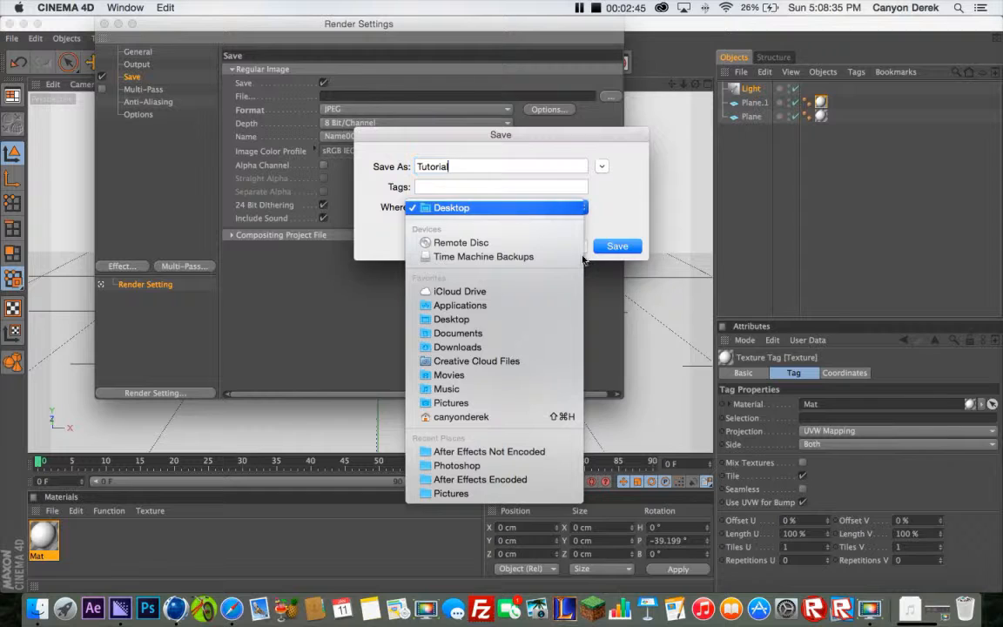
{"action": "left_click", "coordinate": [526, 210]}
{"action": "left_click", "coordinate": [617, 246]}
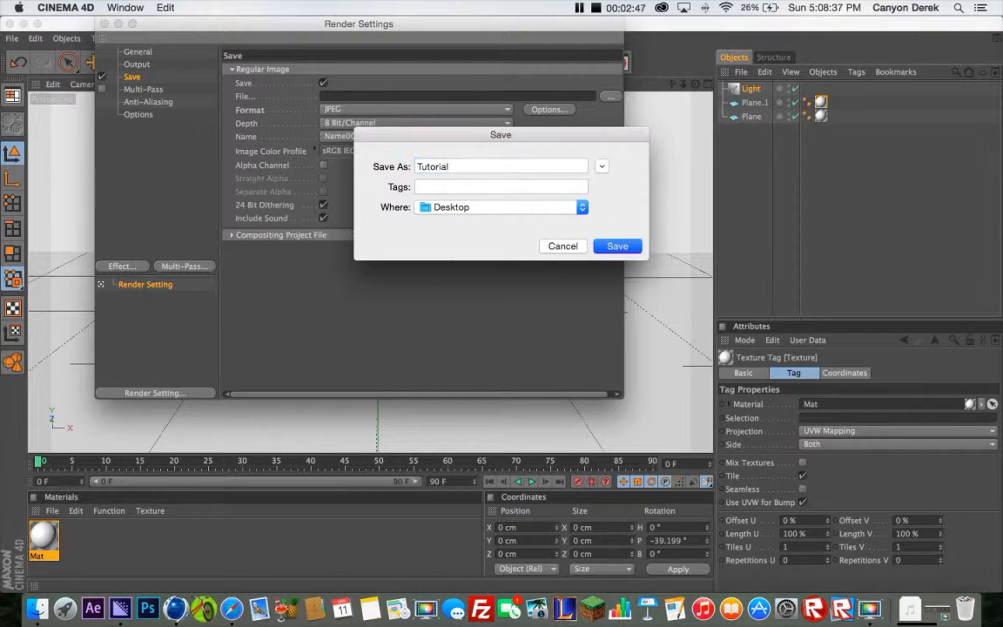
Set the render's anti-aliasing to Best
{"action": "left_click", "coordinate": [150, 89]}
{"action": "left_click", "coordinate": [150, 101]}
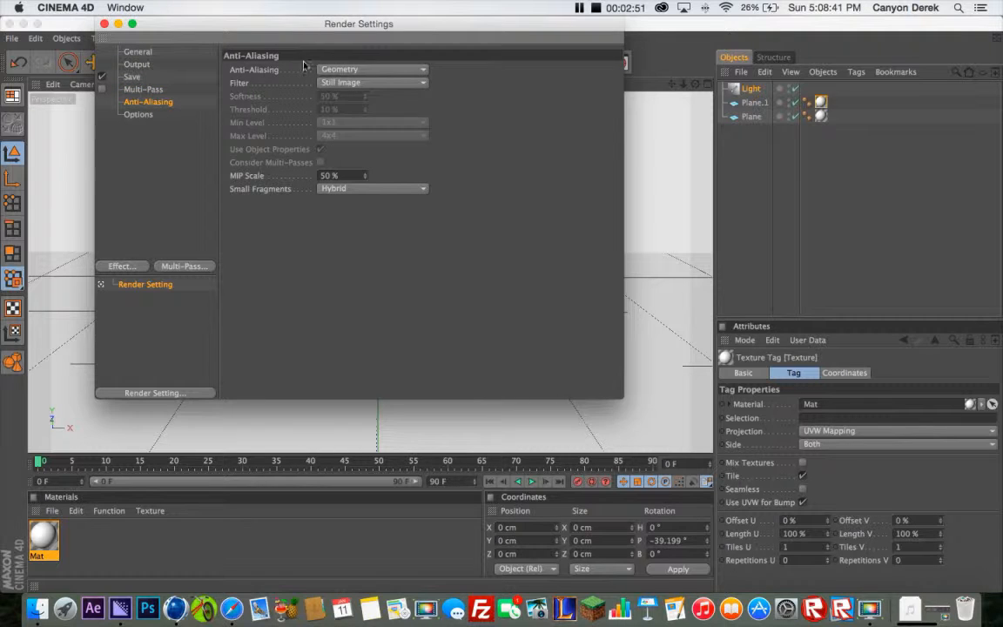
{"action": "left_click", "coordinate": [322, 69]}
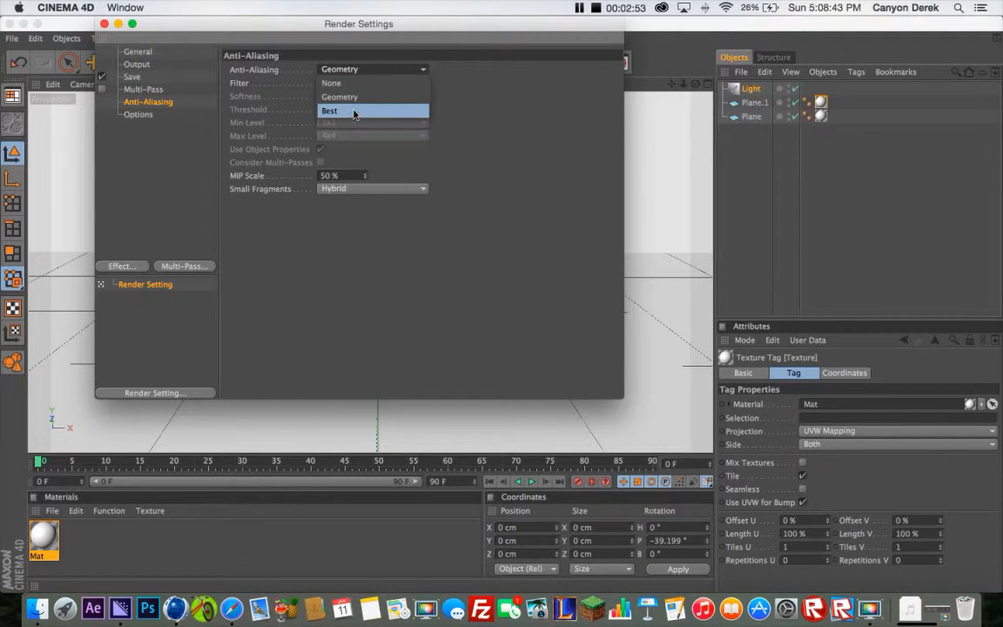
{"action": "left_click", "coordinate": [354, 111]}
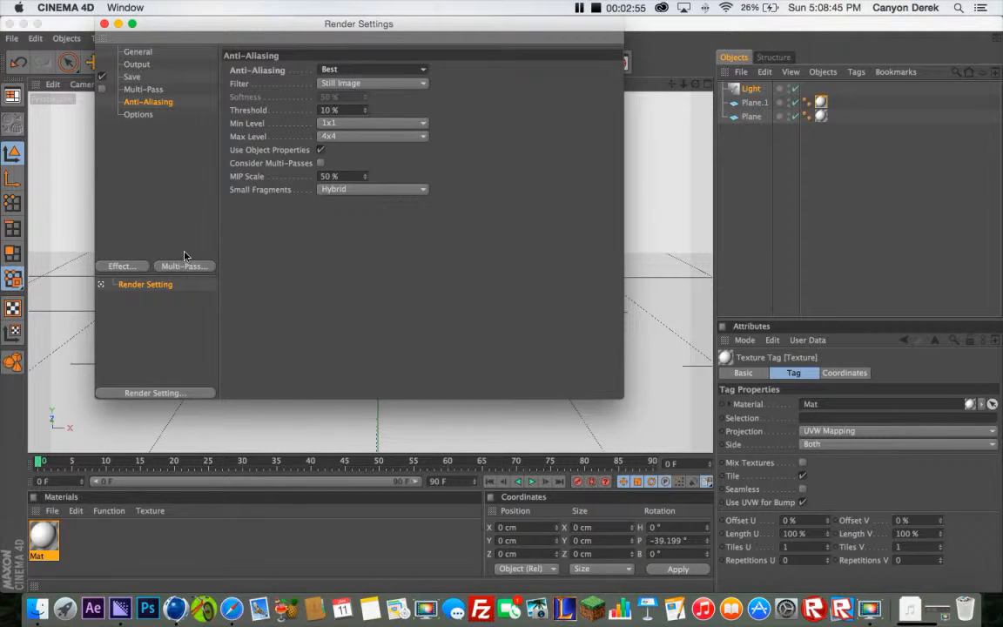
Add the Ambient Occlusion and Global Illumination effects to the render settings
{"action": "left_click", "coordinate": [135, 268]}
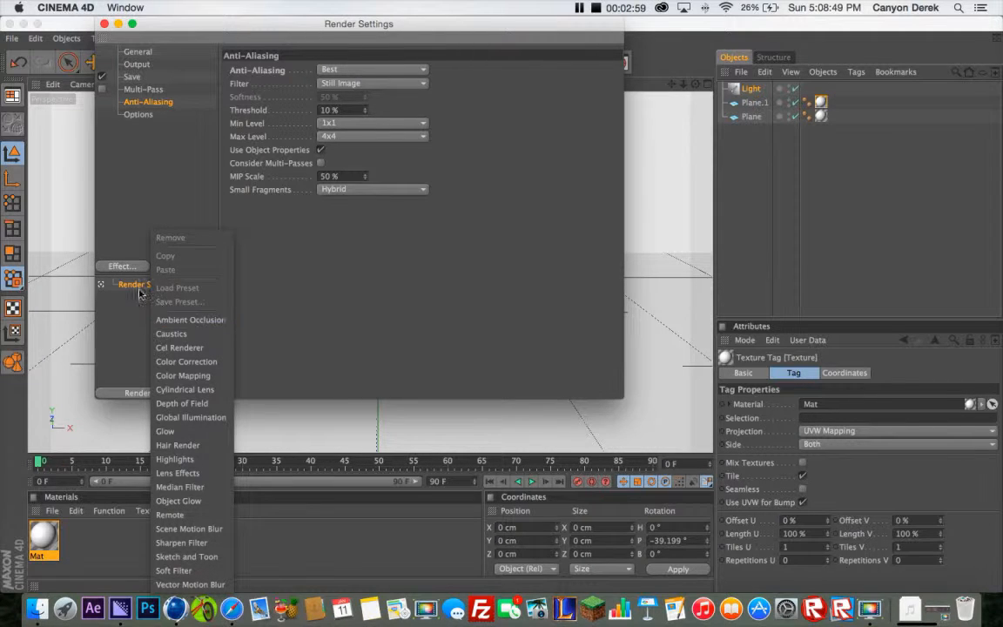
{"action": "left_click", "coordinate": [180, 326]}
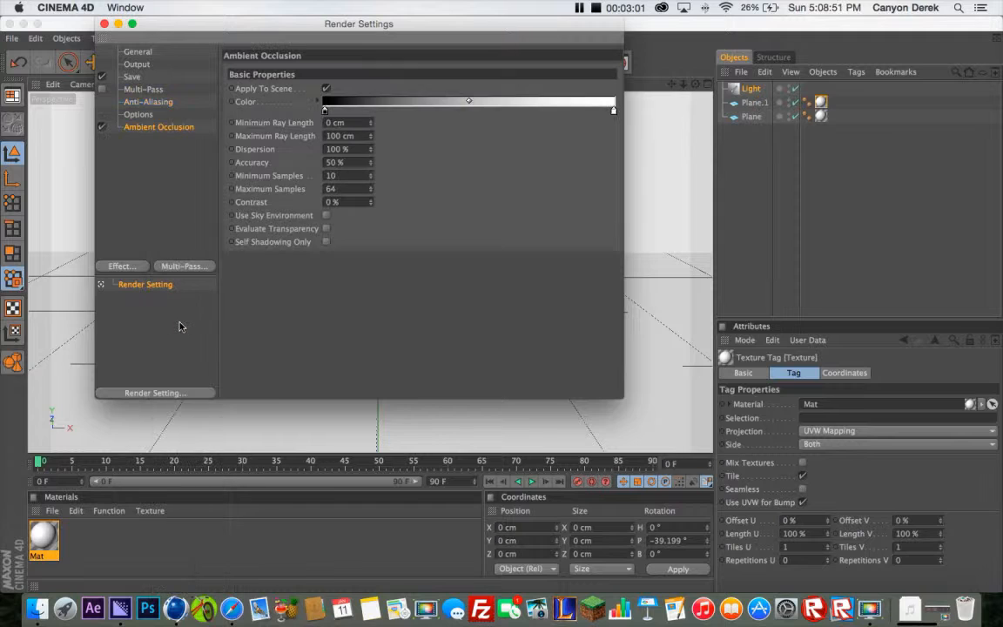
{"action": "left_click", "coordinate": [124, 266]}
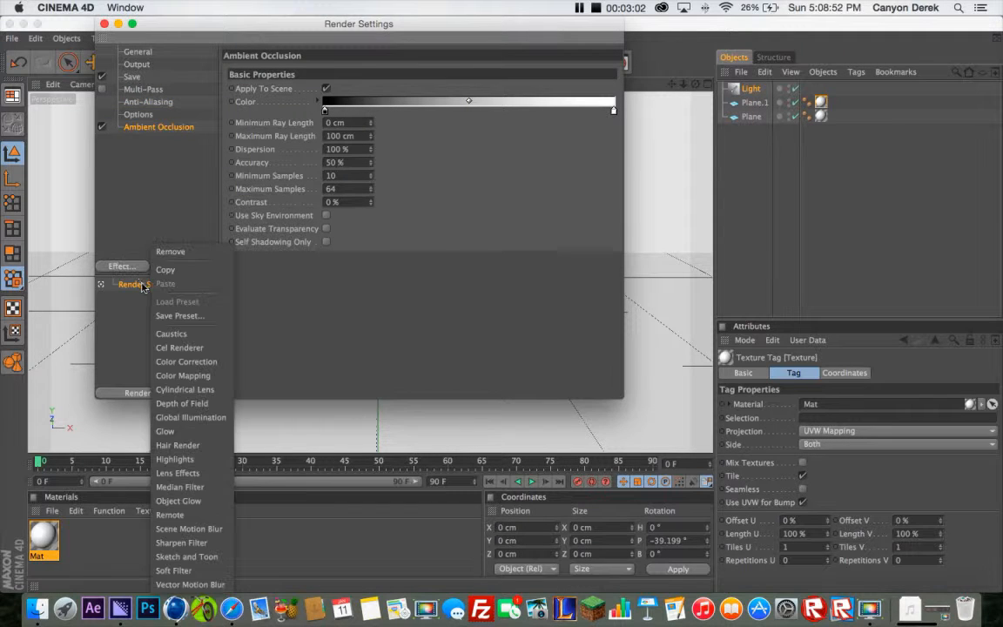
{"action": "left_click", "coordinate": [189, 417]}
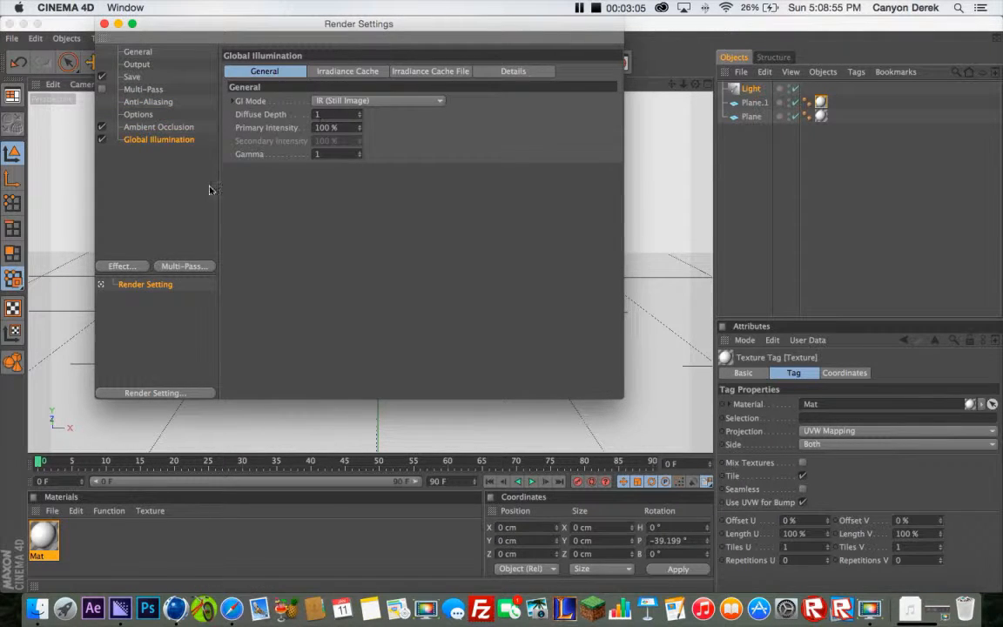
Set the Global Illumination irradiance cache's record density to Low and close the render settings
{"action": "left_click", "coordinate": [348, 71]}
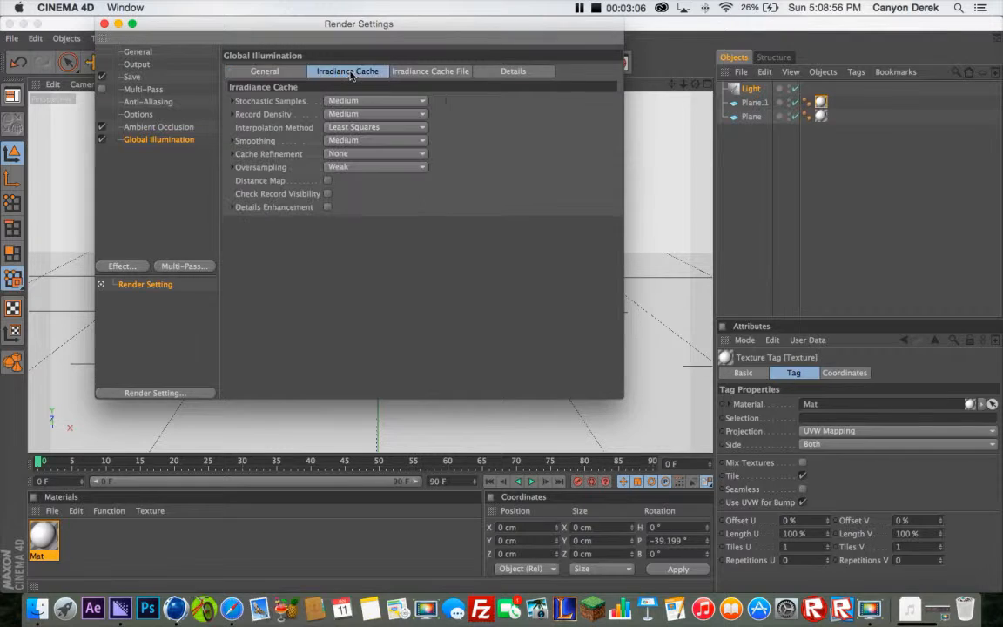
{"action": "left_click", "coordinate": [363, 115]}
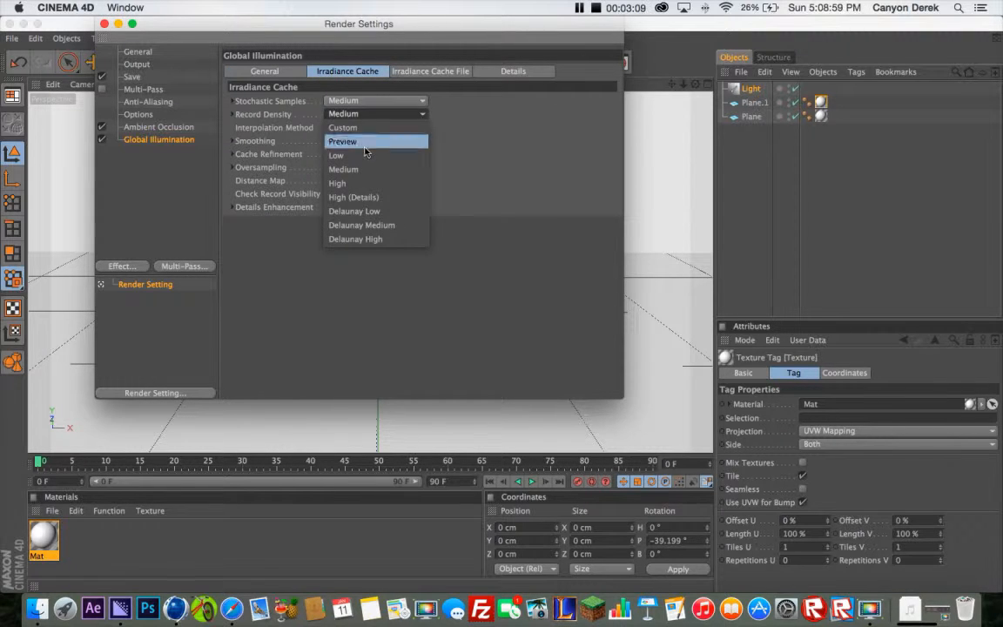
{"action": "left_click", "coordinate": [362, 156]}
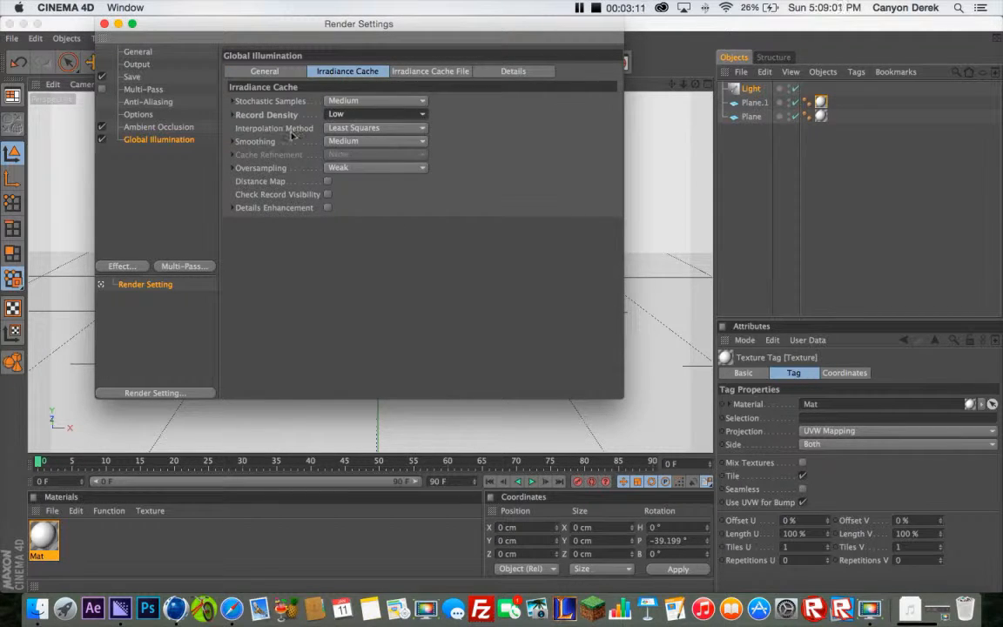
{"action": "left_click", "coordinate": [104, 24]}
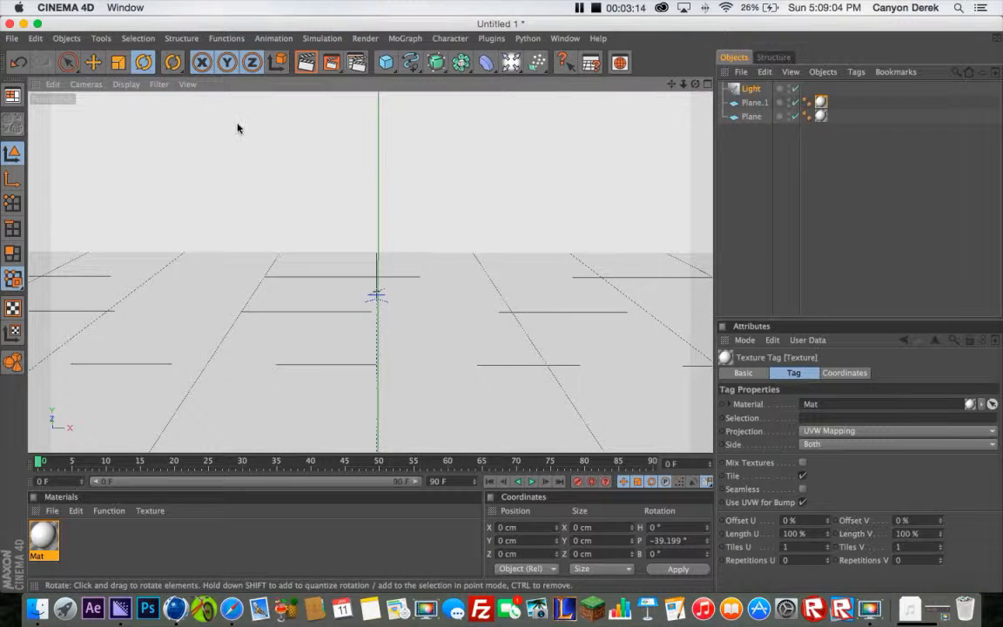
Add a MoText object and move it to about X -184 cm and Z 234 cm
{"action": "left_click", "coordinate": [404, 38]}
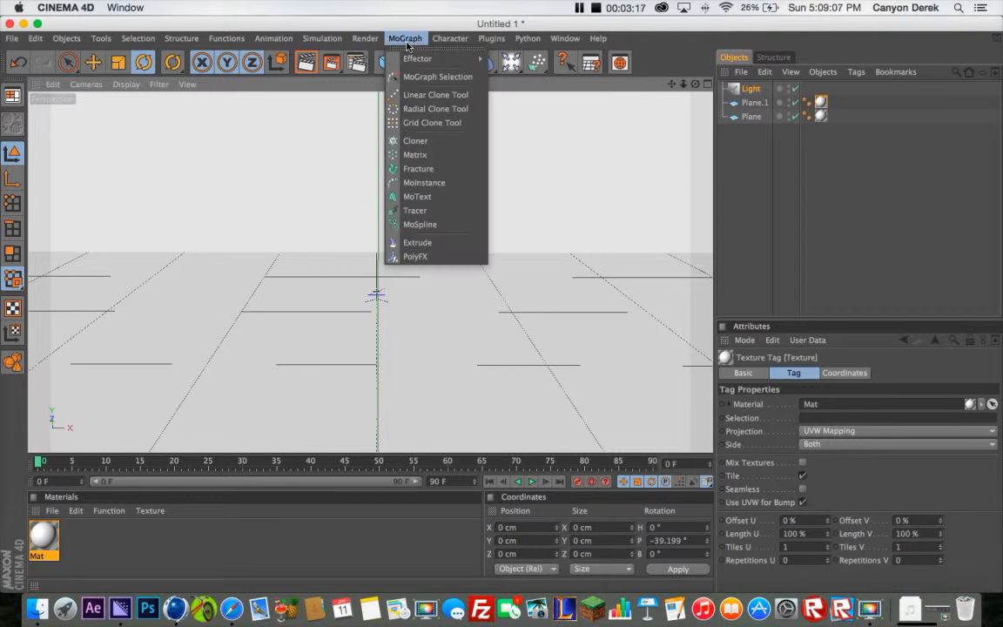
{"action": "left_click", "coordinate": [433, 202]}
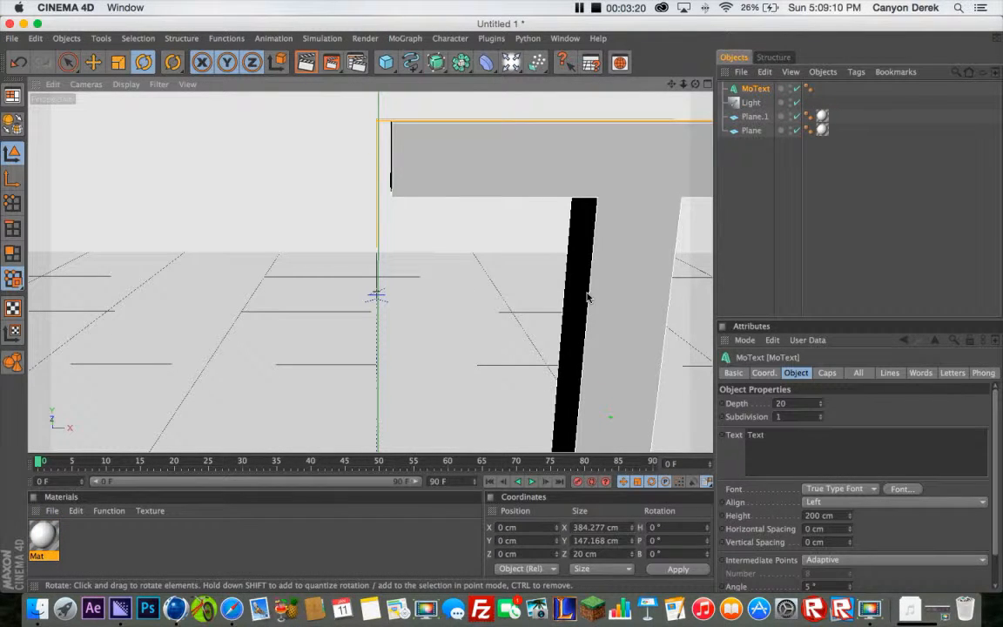
{"action": "scroll", "coordinate": [587, 297], "scroll_direction": "down", "scroll_amount": 5}
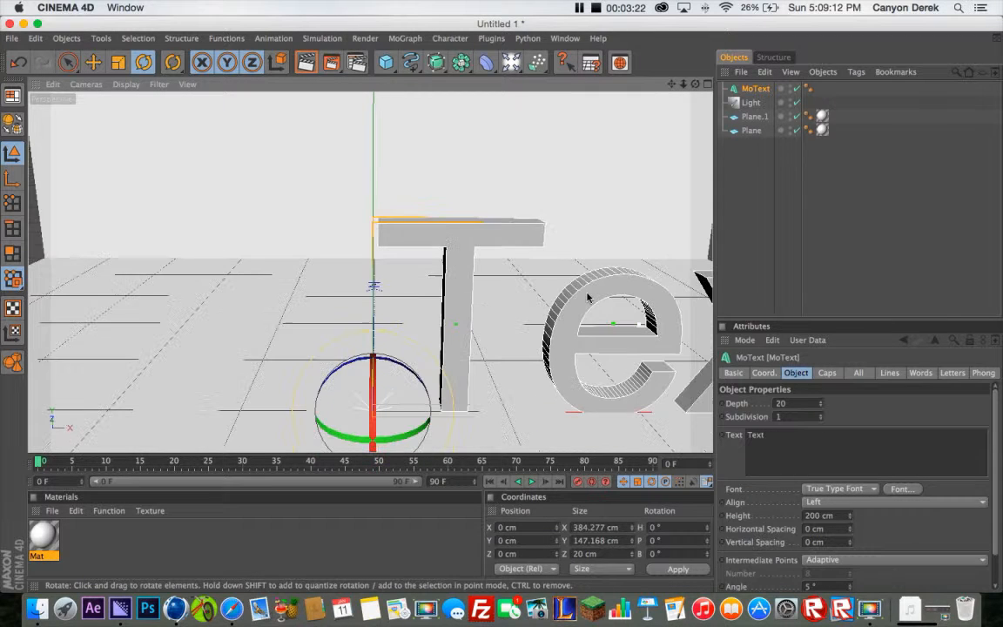
{"action": "left_click", "coordinate": [93, 62]}
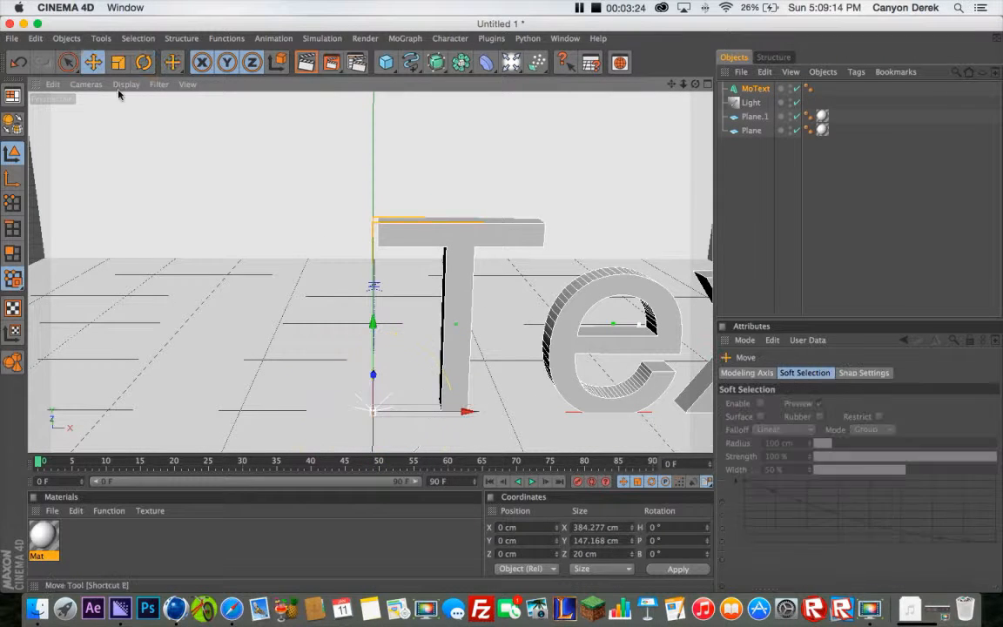
{"action": "left_click_drag", "start_coordinate": [467, 411], "coordinate": [450, 414]}
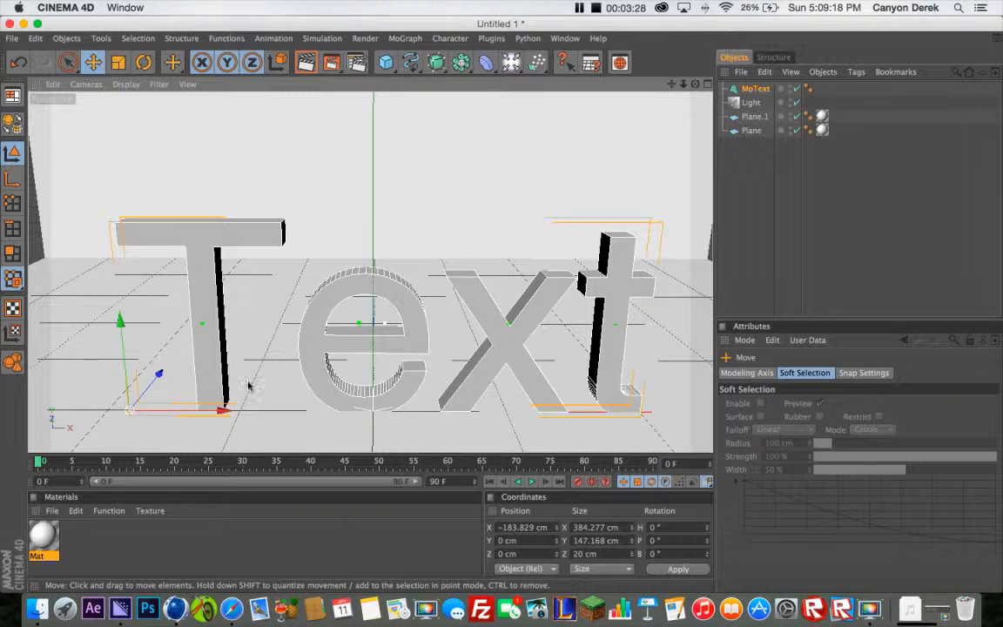
{"action": "left_click_drag", "start_coordinate": [155, 380], "coordinate": [229, 287]}
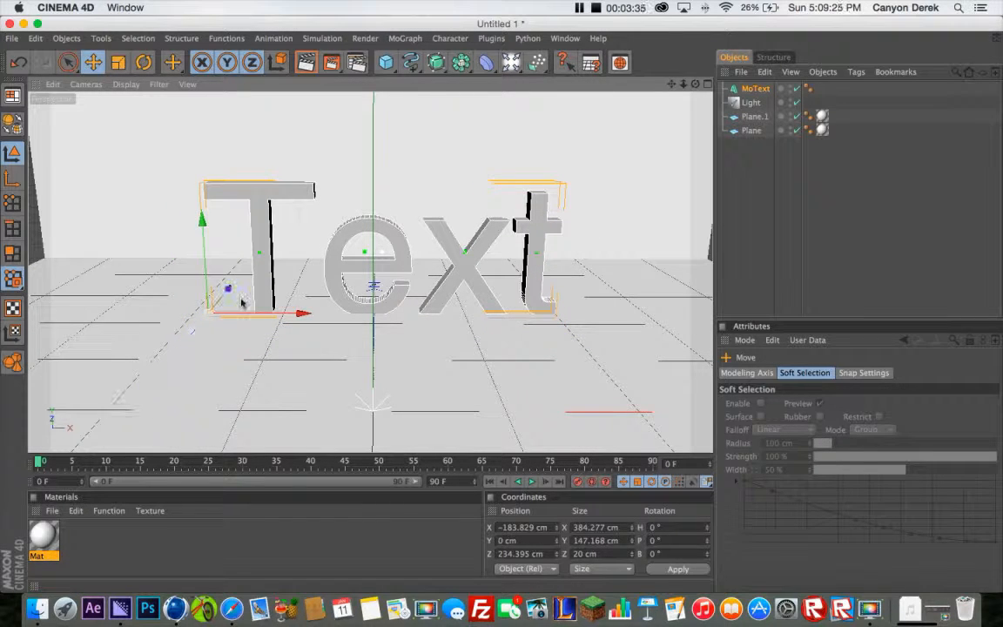
Change the MoText wording to SniperDrago and shift it along X to about -363 cm
{"action": "left_click", "coordinate": [751, 90]}
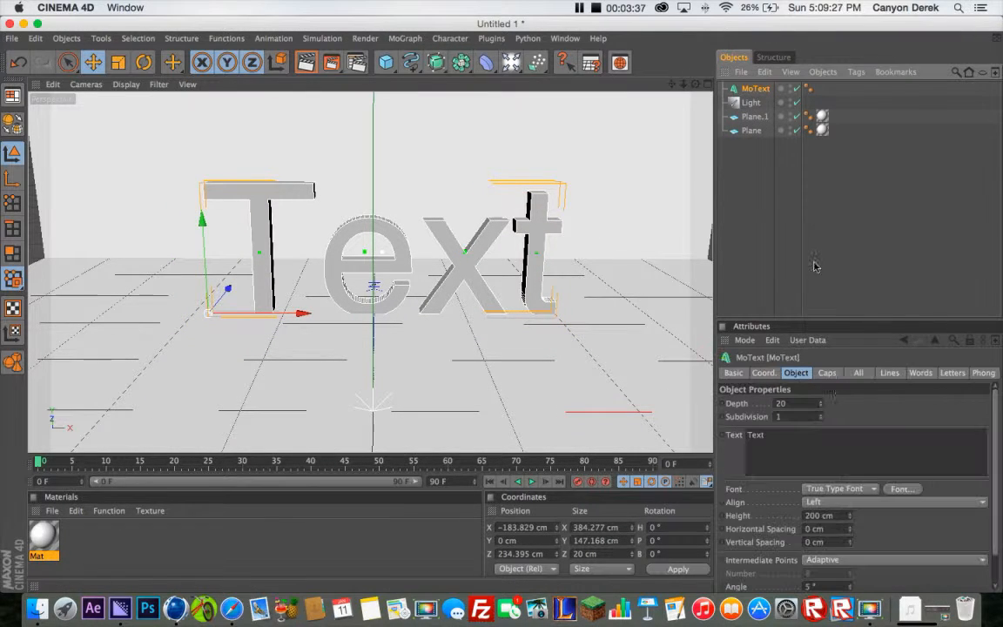
{"action": "left_click", "coordinate": [780, 434]}
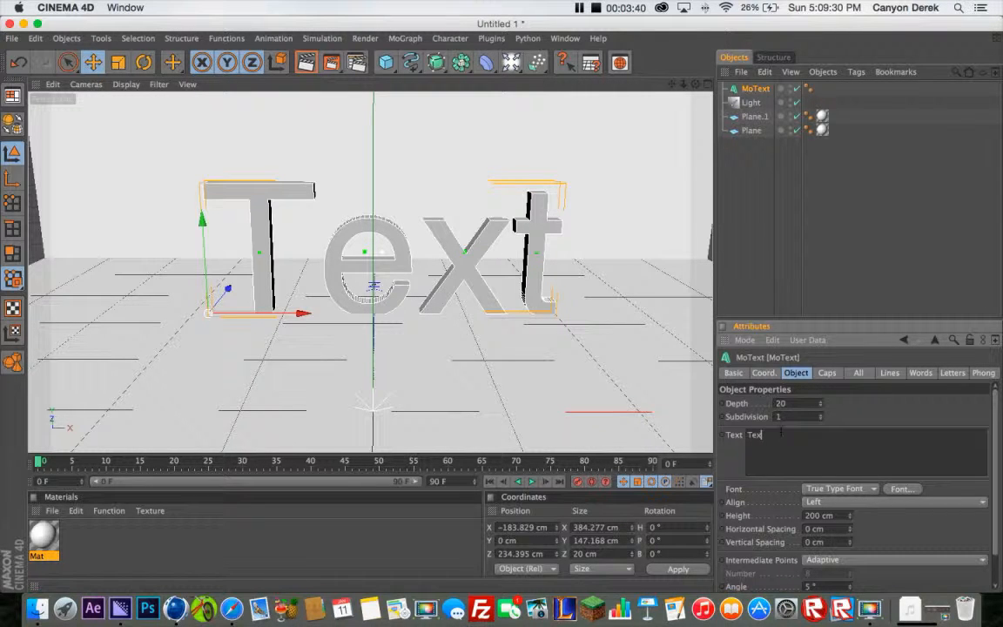
{"action": "key", "text": "BackSpace"}
{"action": "key", "text": "BackSpace"}
{"action": "type", "text": "SniperDrif"}
{"action": "type", "text": "o"}
{"action": "left_click", "coordinate": [857, 411]}
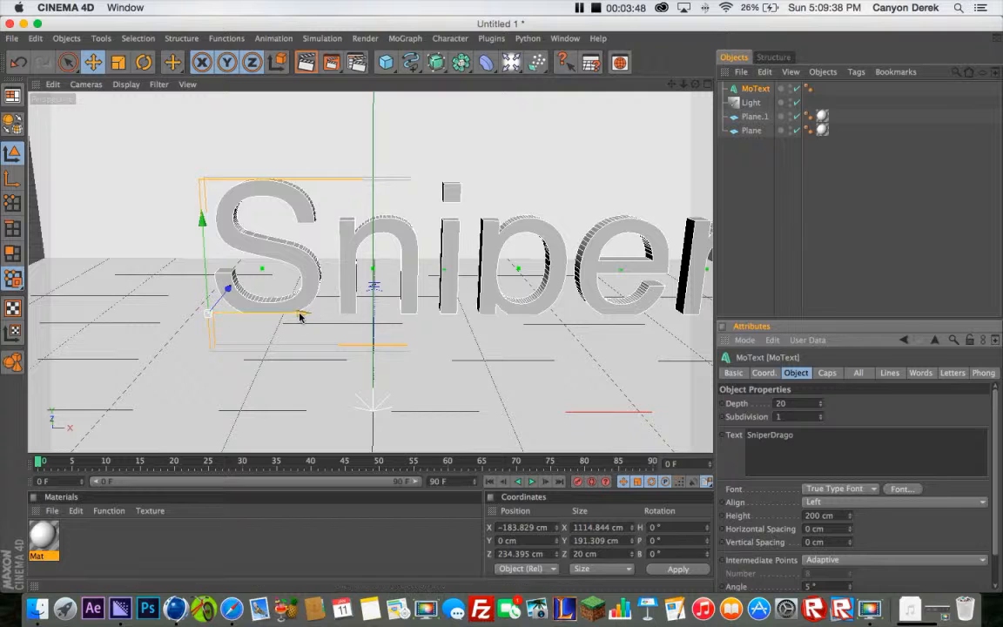
{"action": "left_click_drag", "start_coordinate": [298, 315], "coordinate": [136, 314]}
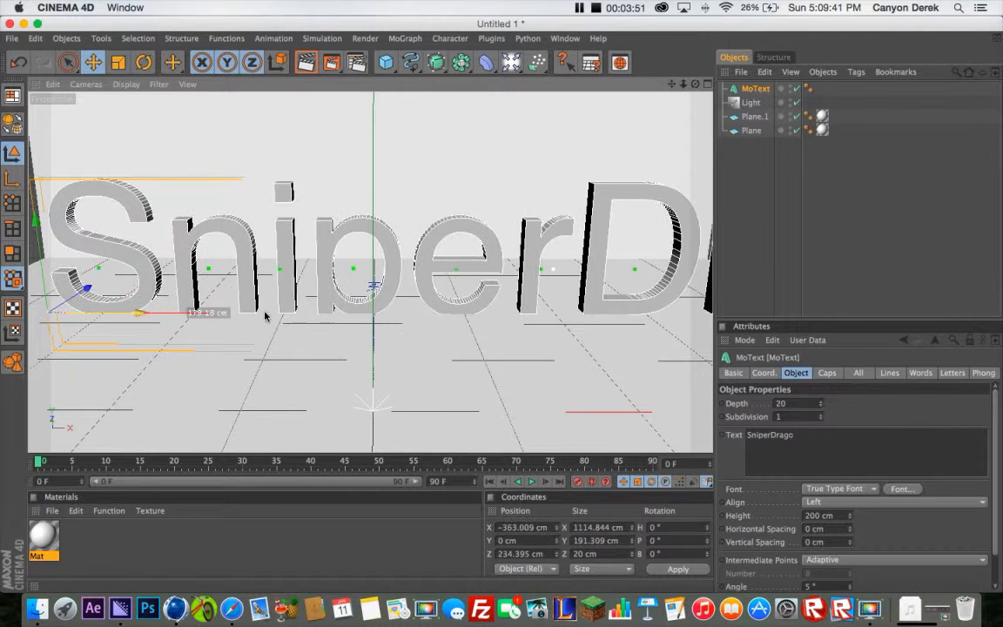
Set the MoText object's scale to 0.8 on the X, Y and Z axes
{"action": "left_click", "coordinate": [764, 372]}
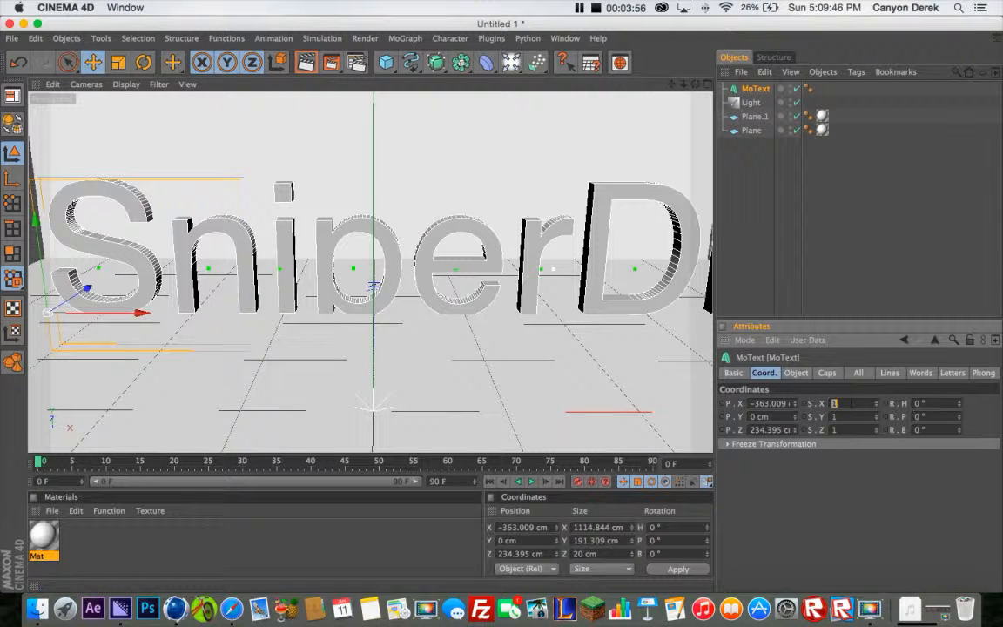
{"action": "type", "text": "0.8"}
{"action": "key", "text": "Tab"}
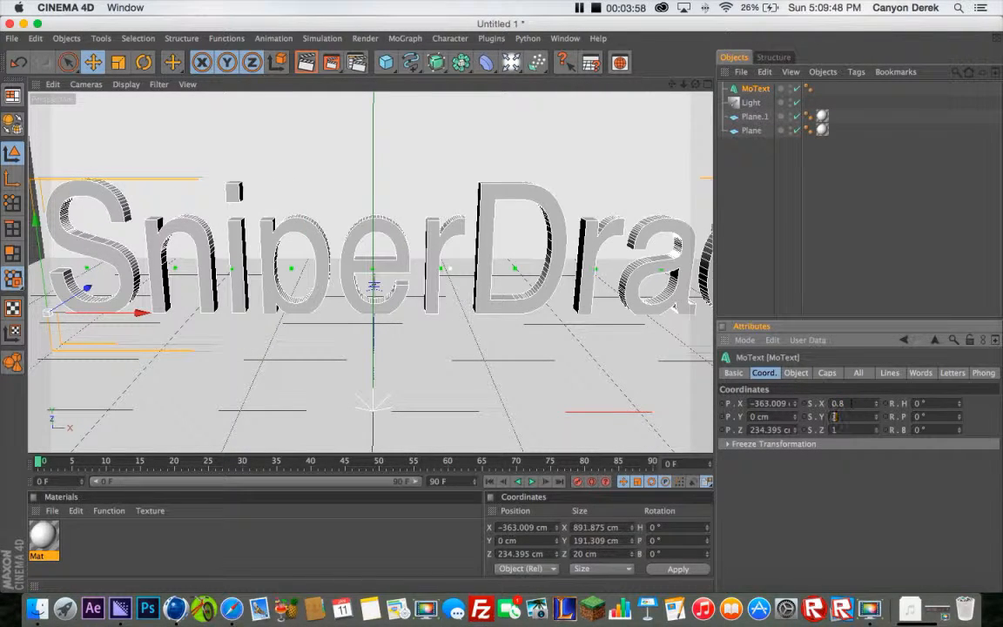
{"action": "type", "text": "0.8"}
{"action": "key", "text": "Tab"}
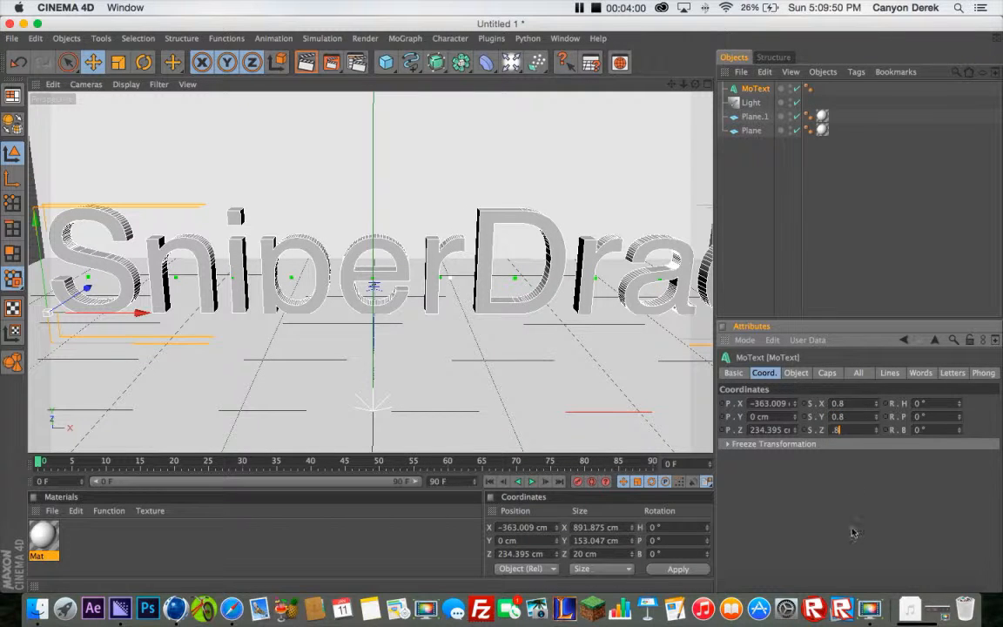
{"action": "type", "text": "0.8"}
{"action": "key", "text": "Return"}
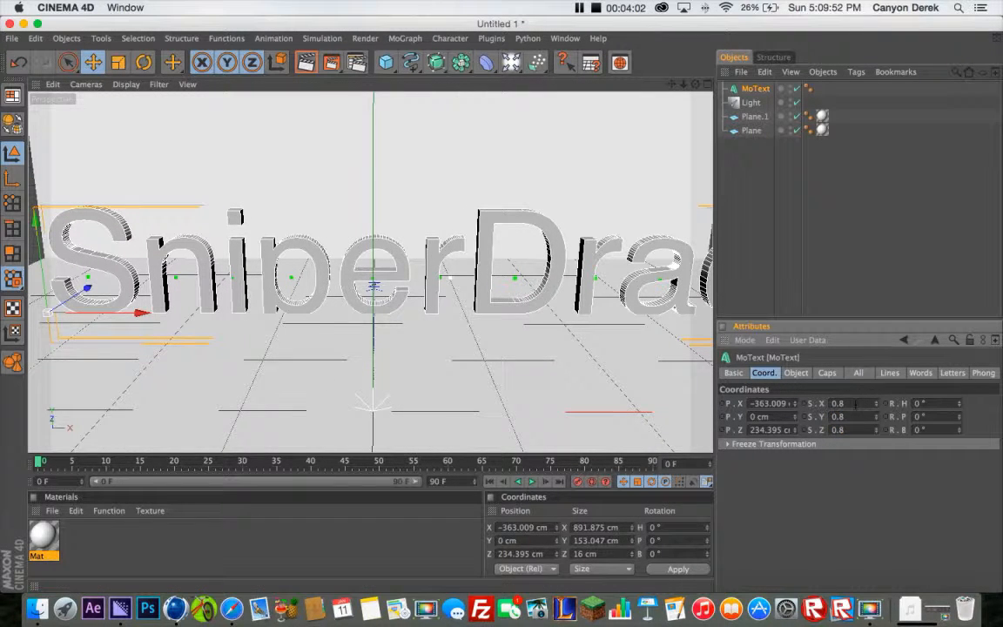
Scale the MoText object to 0.6 on all three axes and centre it at about X -342 cm
{"action": "left_click", "coordinate": [855, 403]}
{"action": "type", "text": ".6"}
{"action": "key", "text": "Tab"}
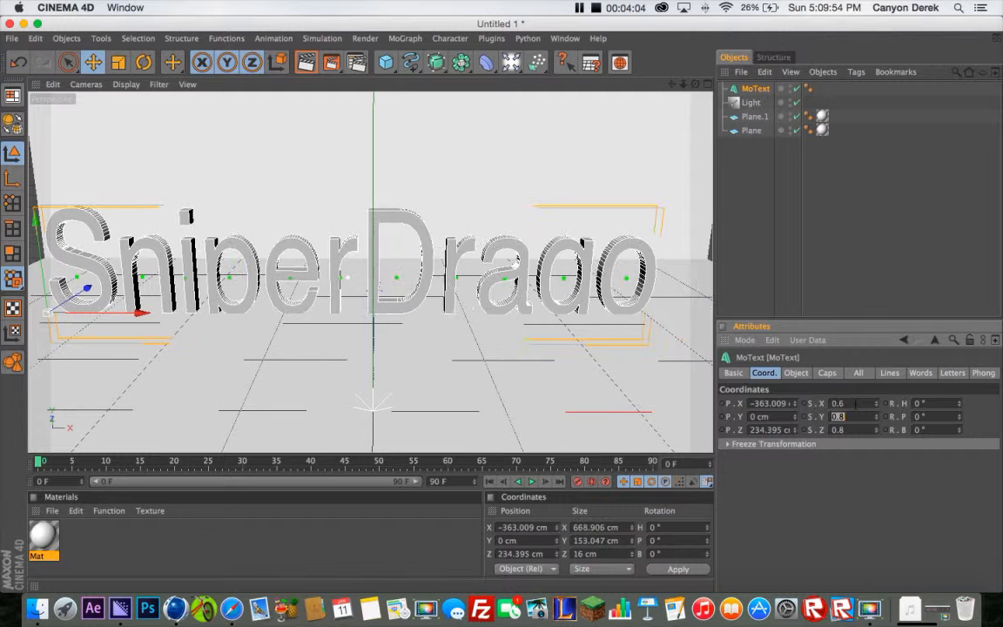
{"action": "type", "text": "0.6"}
{"action": "key", "text": "Tab"}
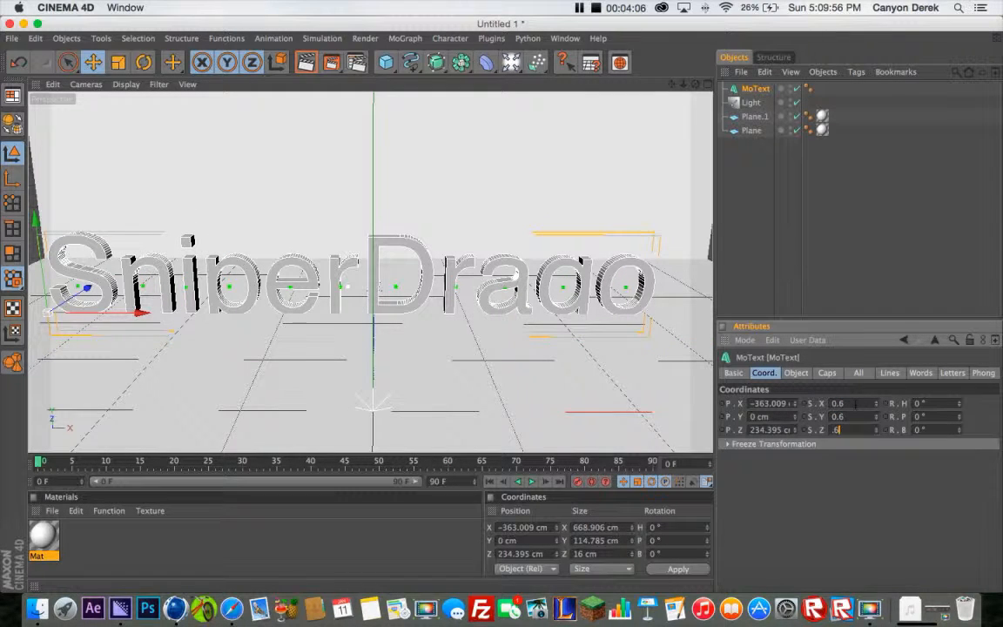
{"action": "type", "text": ".6"}
{"action": "key", "text": "Return"}
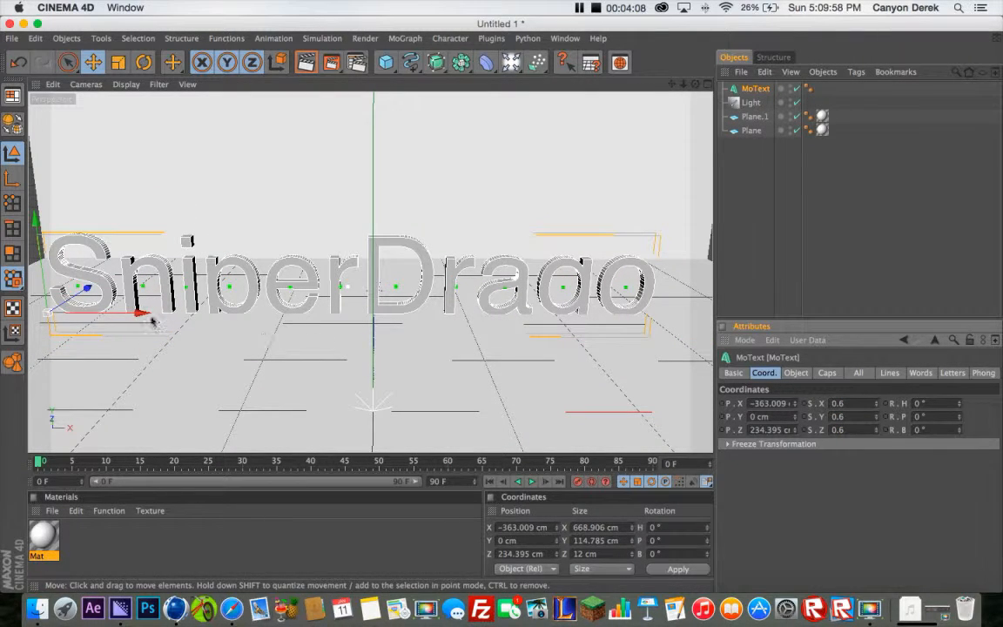
{"action": "left_click_drag", "start_coordinate": [140, 314], "coordinate": [146, 313]}
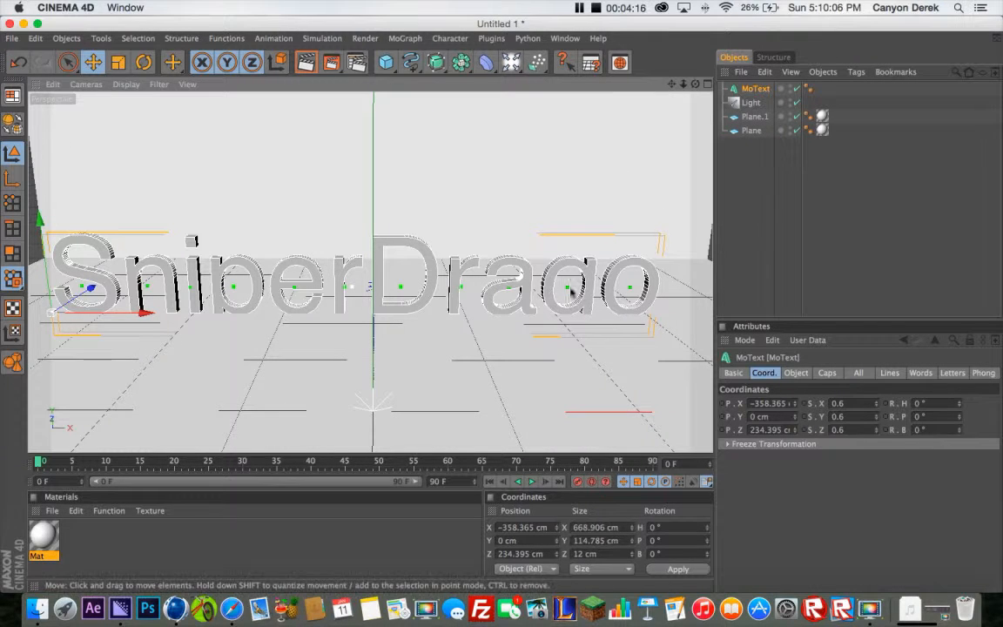
{"action": "left_click_drag", "start_coordinate": [137, 316], "coordinate": [160, 313]}
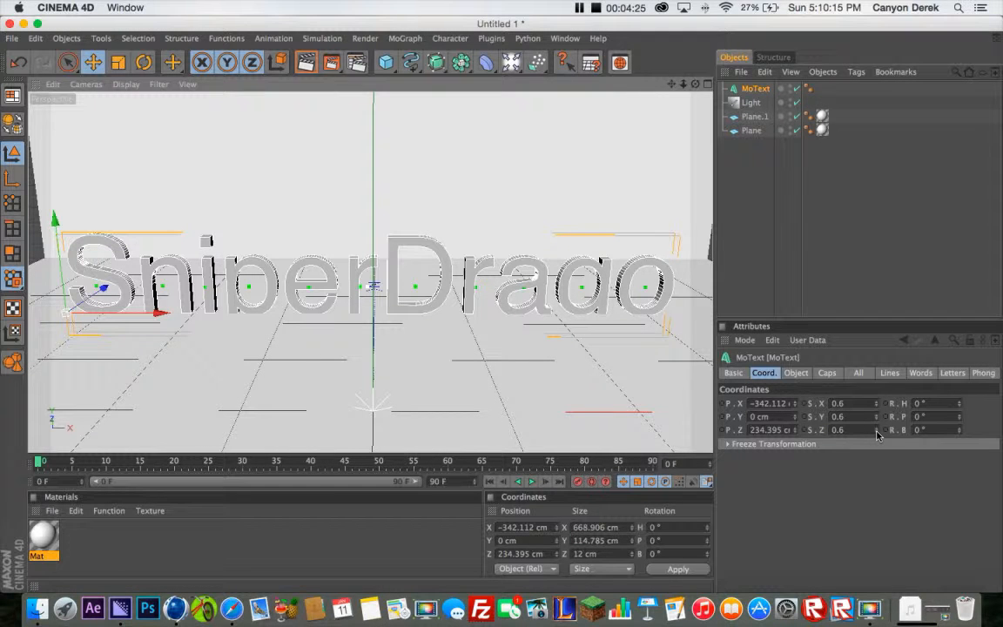
Thicken the SniperDrago text by raising its Z scale to about 2.36
{"action": "left_click_drag", "start_coordinate": [877, 432], "coordinate": [876, 432]}
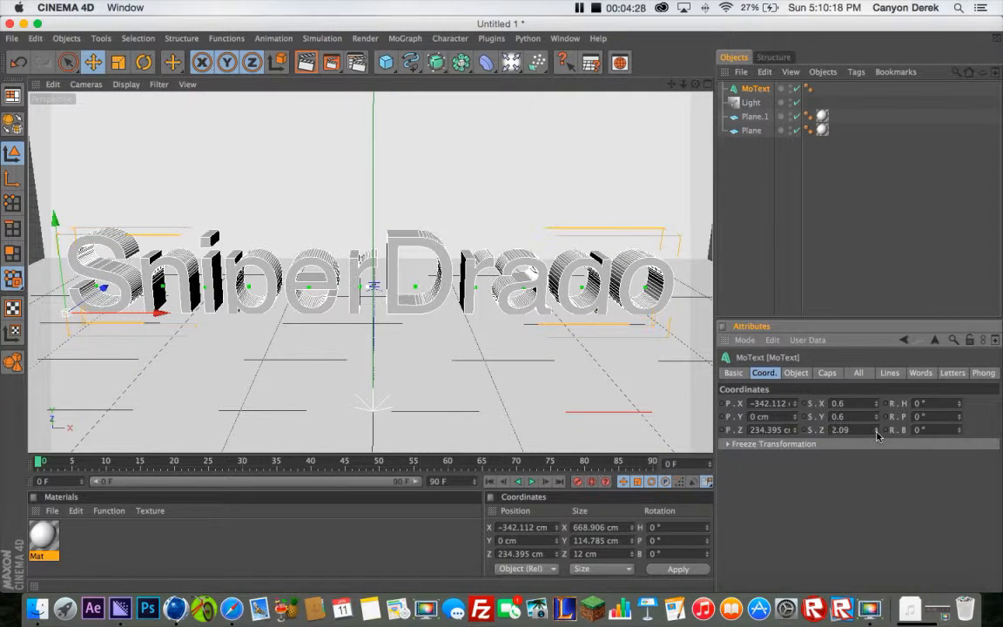
{"action": "left_click_drag", "start_coordinate": [696, 85], "coordinate": [493, 306]}
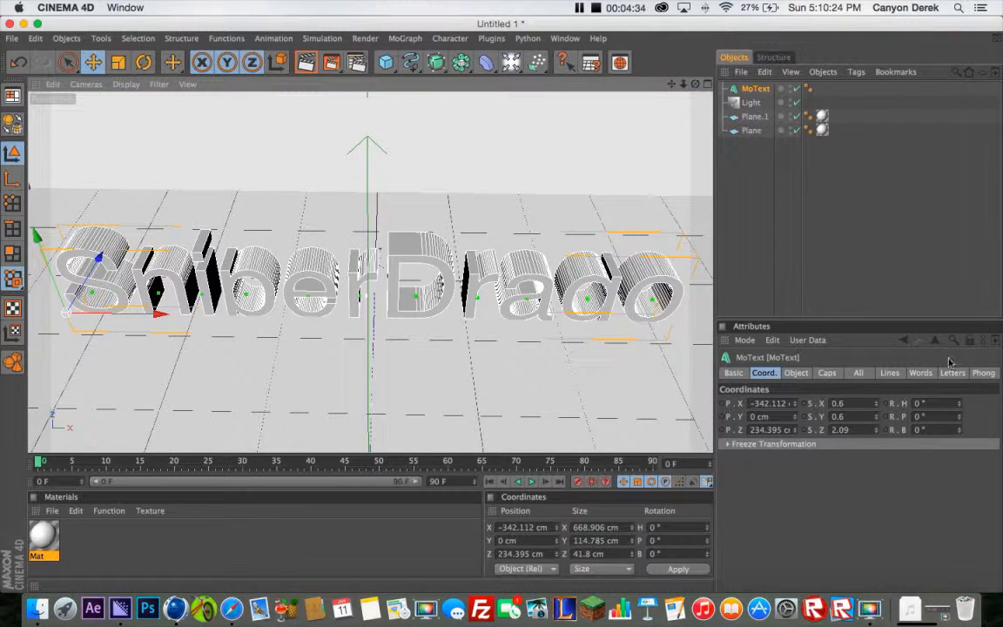
{"action": "mouse_move", "coordinate": [876, 430]}
{"action": "left_mouse_down"}
{"action": "mouse_move", "coordinate": [876, 421]}
{"action": "mouse_move", "coordinate": [877, 430]}
{"action": "left_mouse_up"}
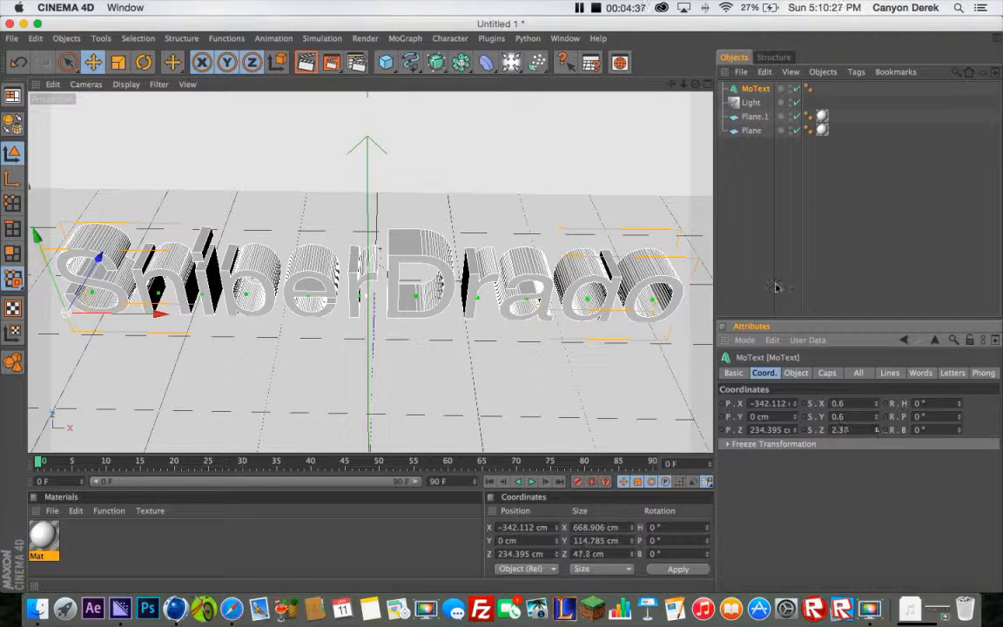
Open the font chooser for the SniperDrago MoText and look through the available font families
{"action": "left_click", "coordinate": [795, 372]}
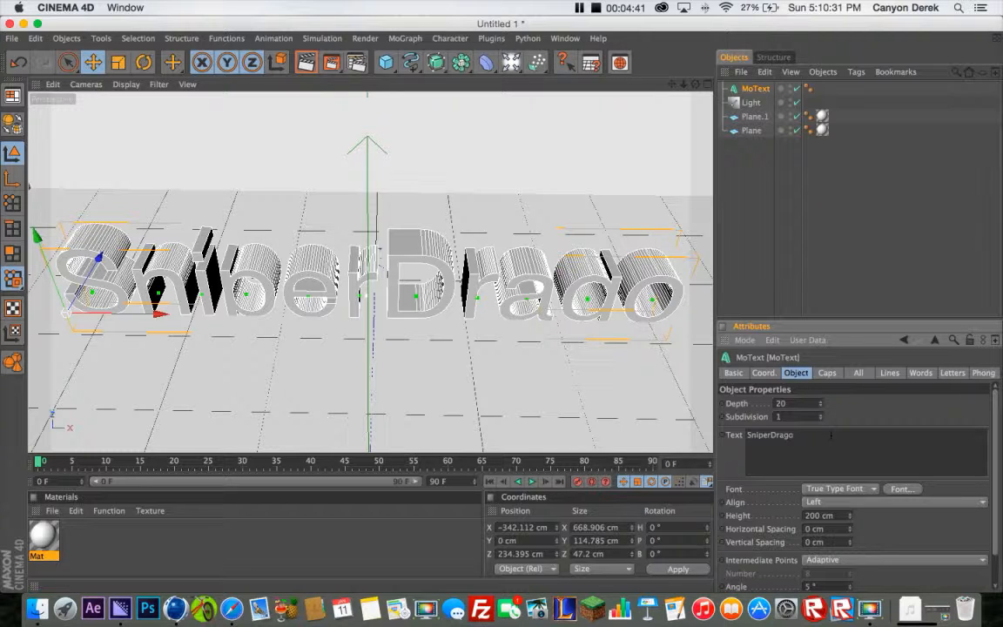
{"action": "left_click", "coordinate": [899, 493]}
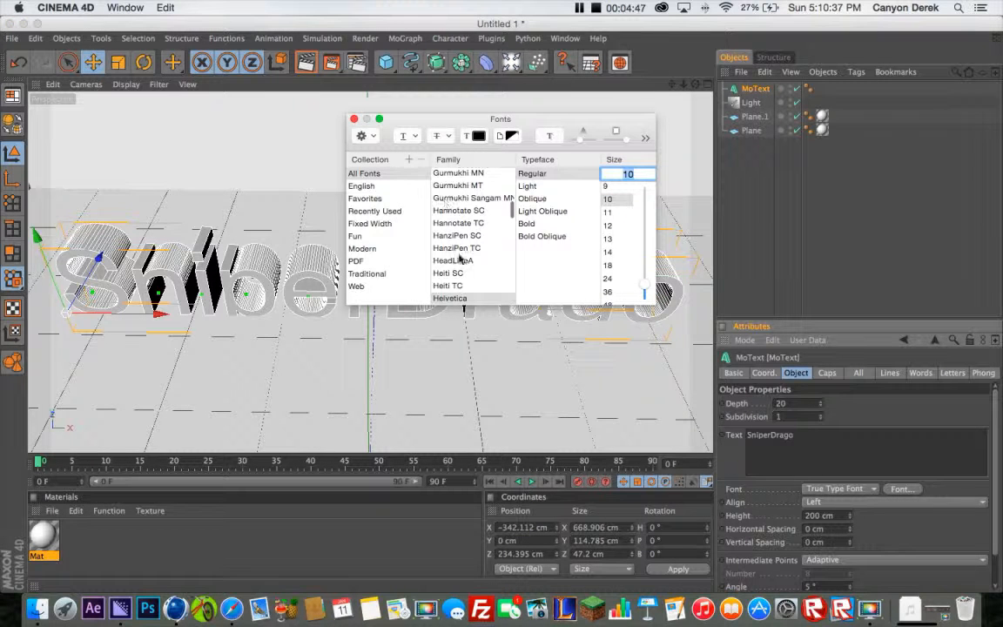
{"action": "scroll", "coordinate": [463, 250], "scroll_direction": "down", "scroll_amount": 4}
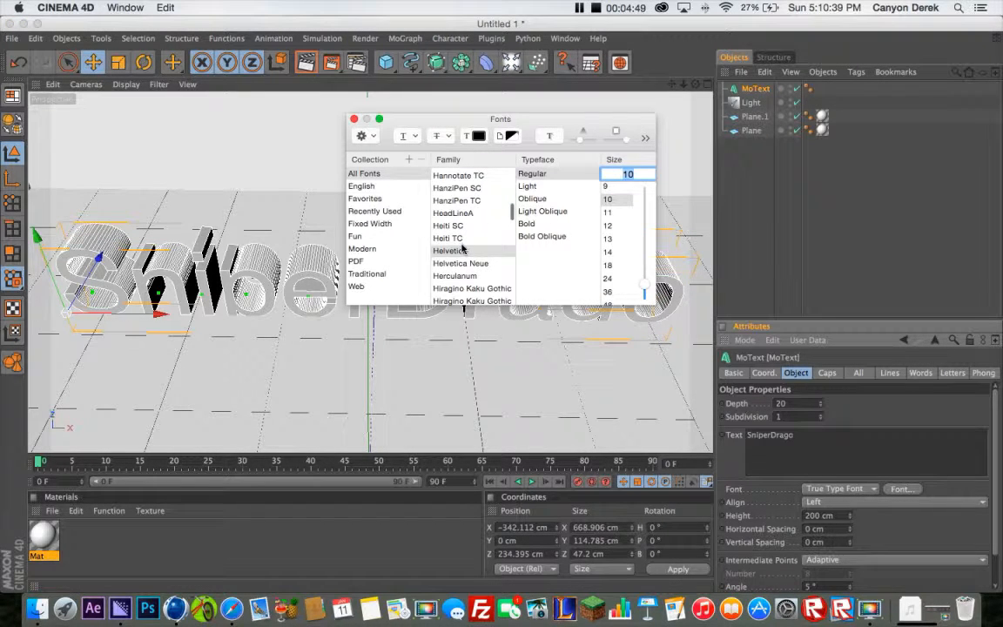
{"action": "scroll", "coordinate": [463, 249], "scroll_direction": "down", "scroll_amount": 4}
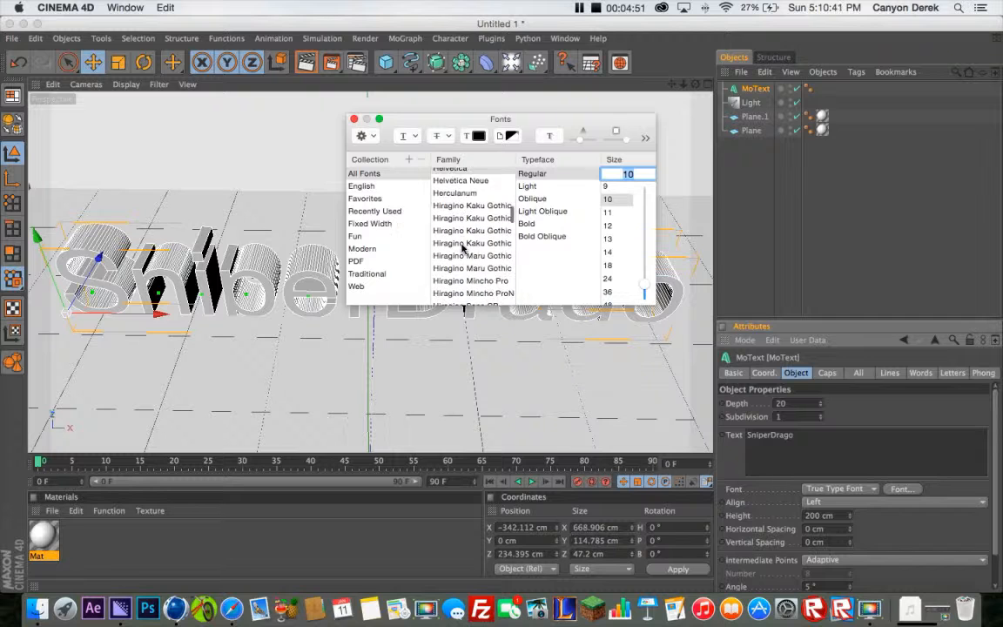
{"action": "scroll", "coordinate": [466, 251], "scroll_direction": "up", "scroll_amount": 3}
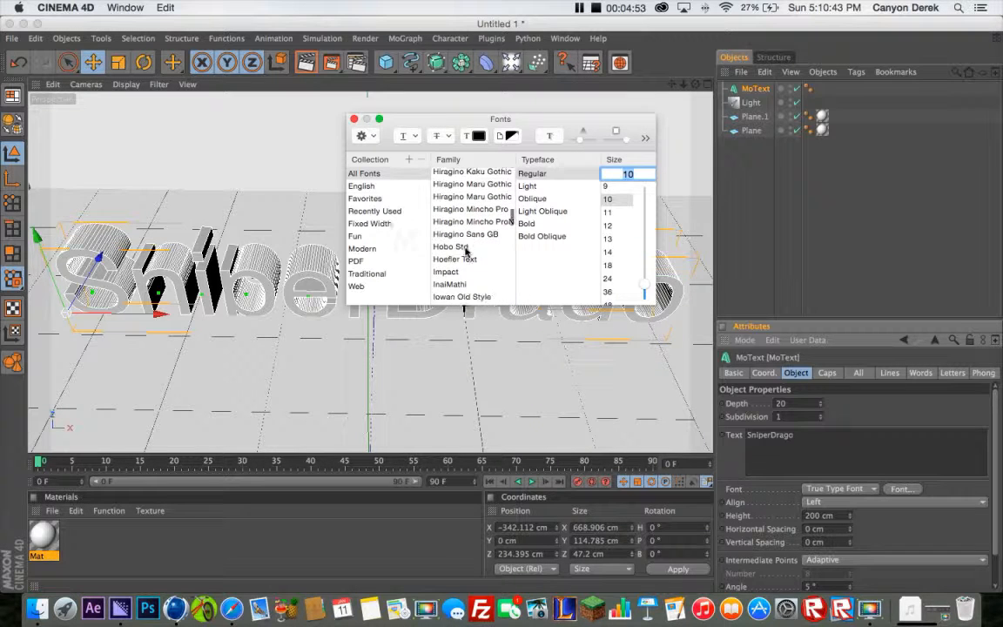
{"action": "scroll", "coordinate": [466, 251], "scroll_direction": "up", "scroll_amount": 4}
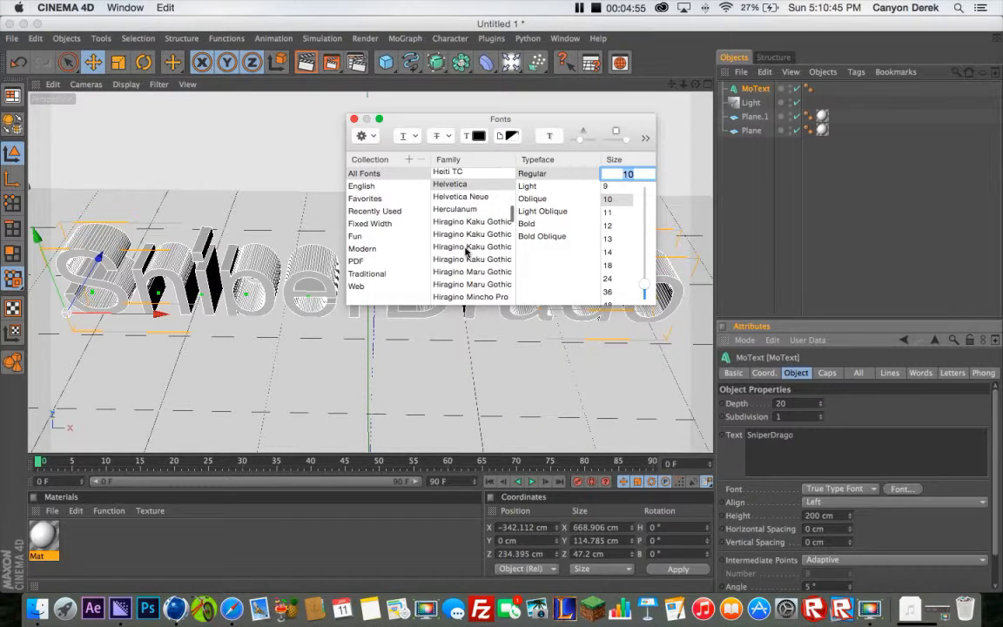
{"action": "scroll", "coordinate": [466, 251], "scroll_direction": "up", "scroll_amount": 5}
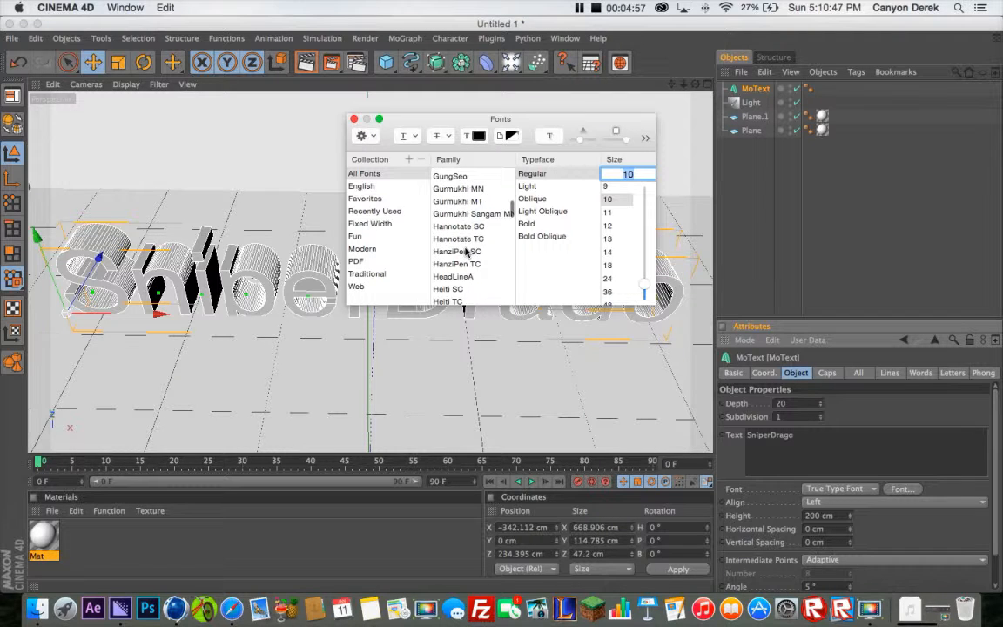
{"action": "scroll", "coordinate": [466, 252], "scroll_direction": "up", "scroll_amount": 8}
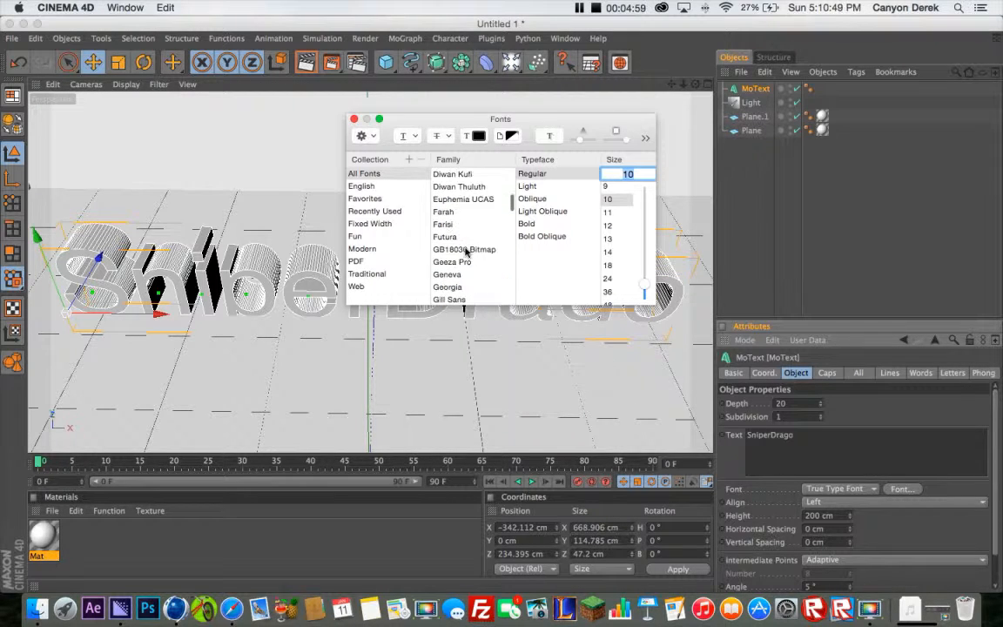
{"action": "scroll", "coordinate": [465, 252], "scroll_direction": "up", "scroll_amount": 6}
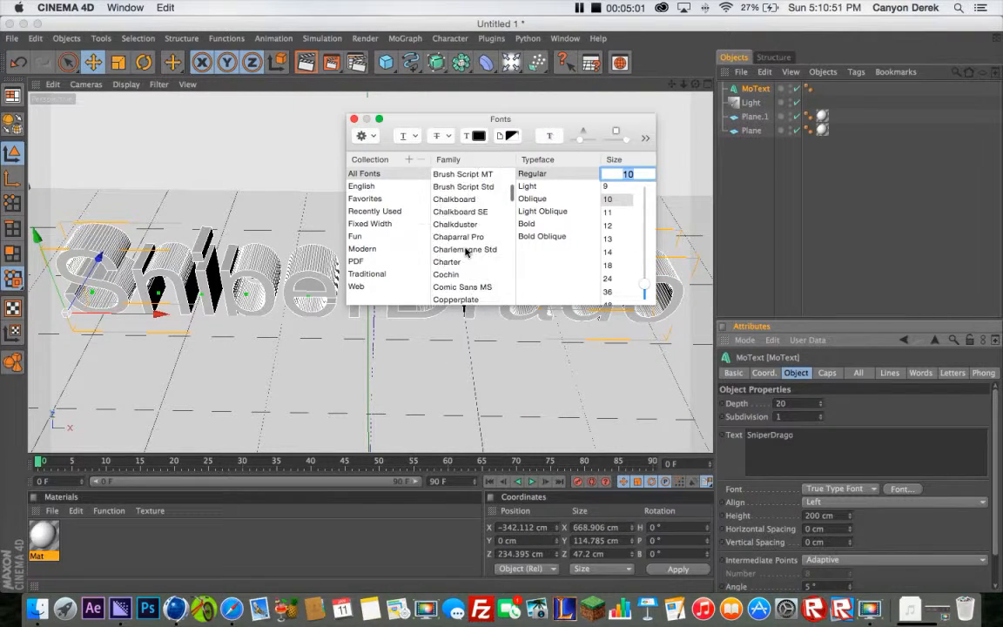
{"action": "scroll", "coordinate": [466, 252], "scroll_direction": "up", "scroll_amount": 1}
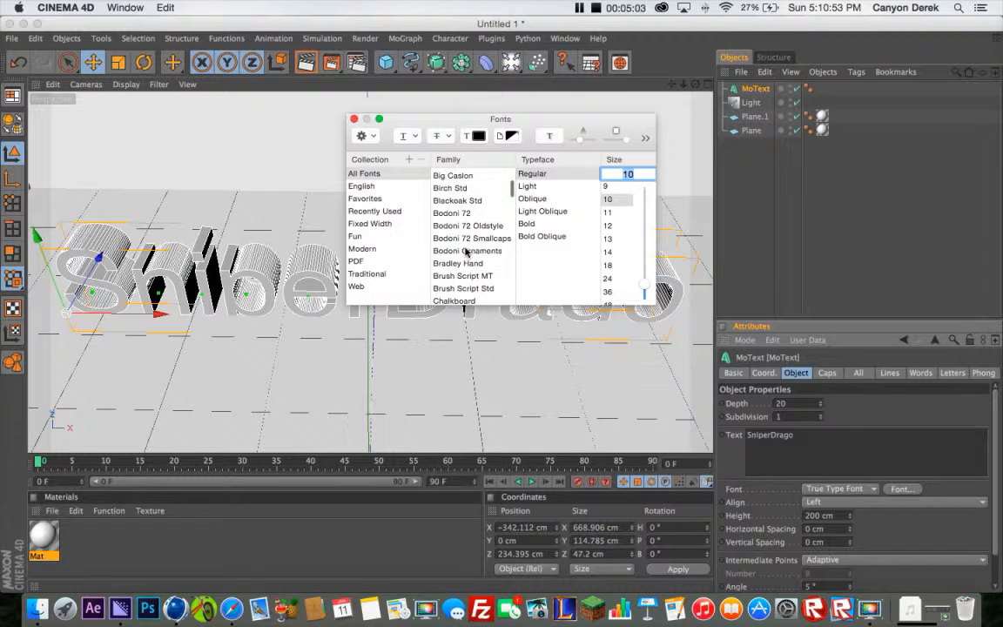
{"action": "scroll", "coordinate": [464, 244], "scroll_direction": "up", "scroll_amount": 1}
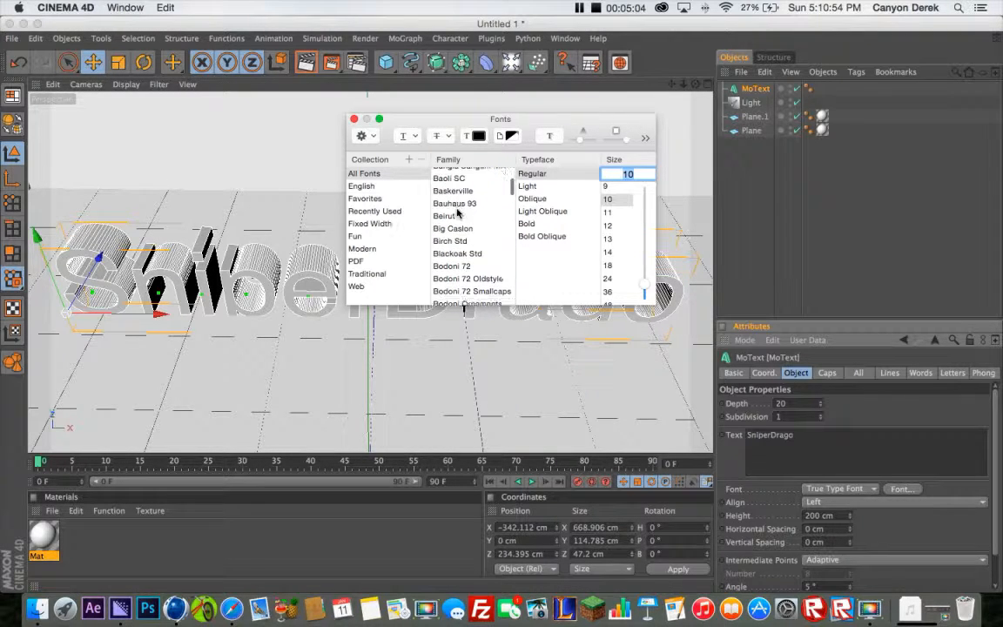
Try the Hannotate SC and Bodoni 72 Oldstyle font families for the SniperDrago text
{"action": "scroll", "coordinate": [455, 209], "scroll_direction": "down", "scroll_amount": 15}
{"action": "left_click", "coordinate": [457, 211]}
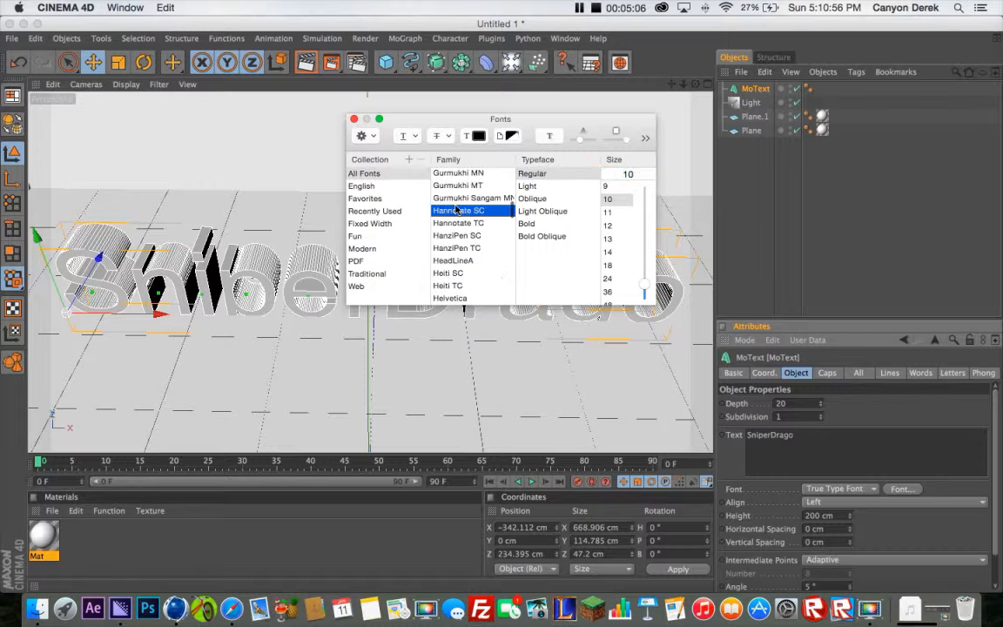
{"action": "scroll", "coordinate": [458, 226], "scroll_direction": "up", "scroll_amount": 5}
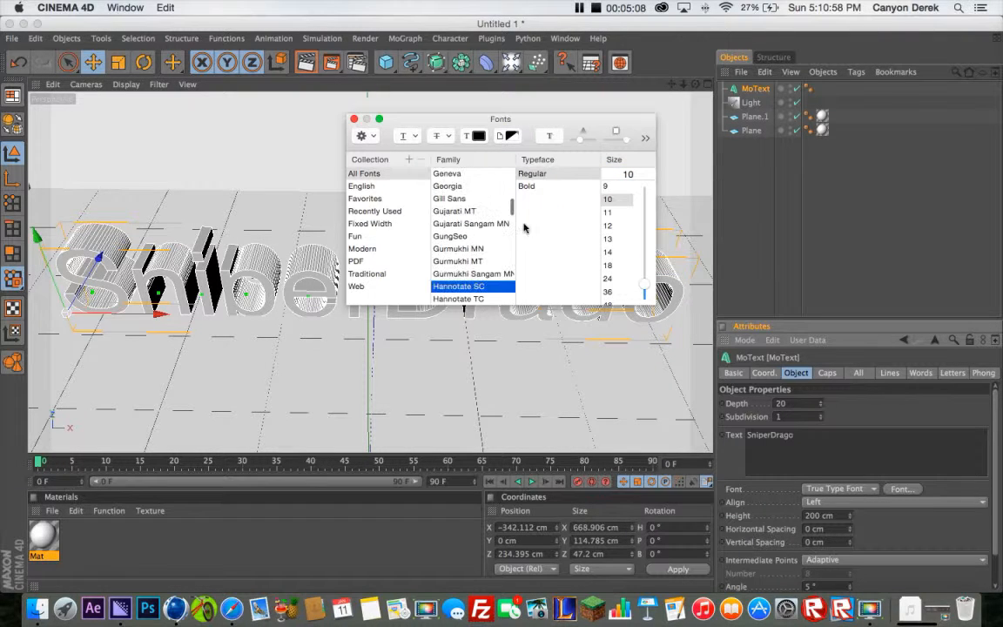
{"action": "scroll", "coordinate": [472, 224], "scroll_direction": "up", "scroll_amount": 4}
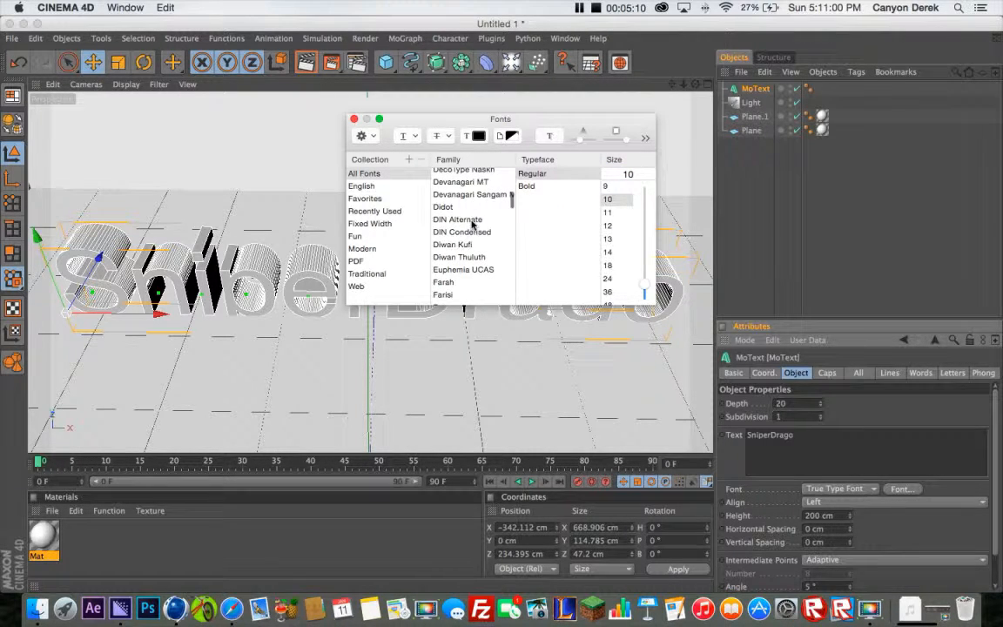
{"action": "scroll", "coordinate": [472, 250], "scroll_direction": "up", "scroll_amount": 10}
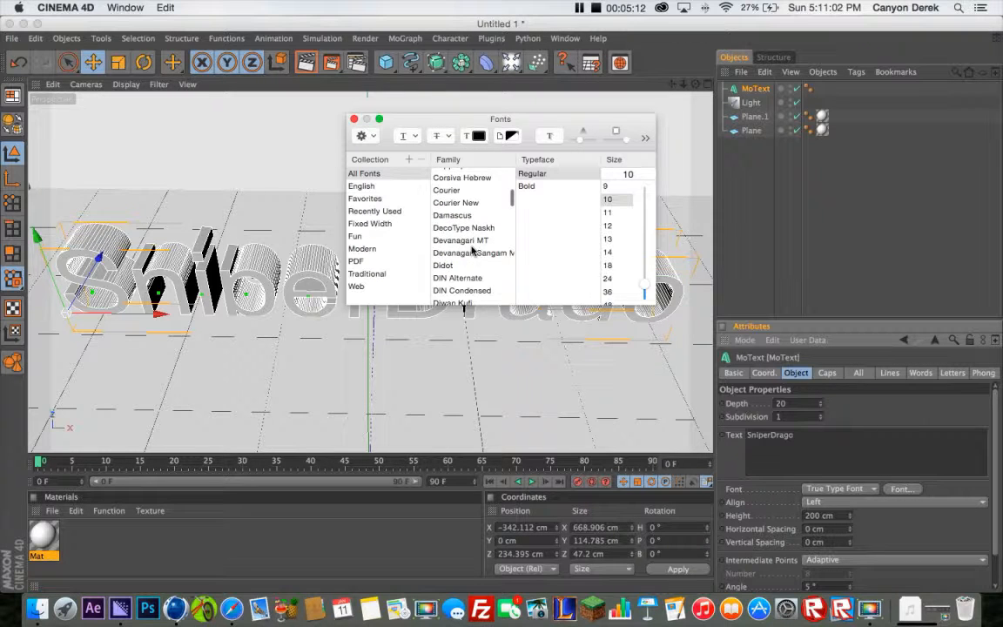
{"action": "scroll", "coordinate": [472, 251], "scroll_direction": "up", "scroll_amount": 3}
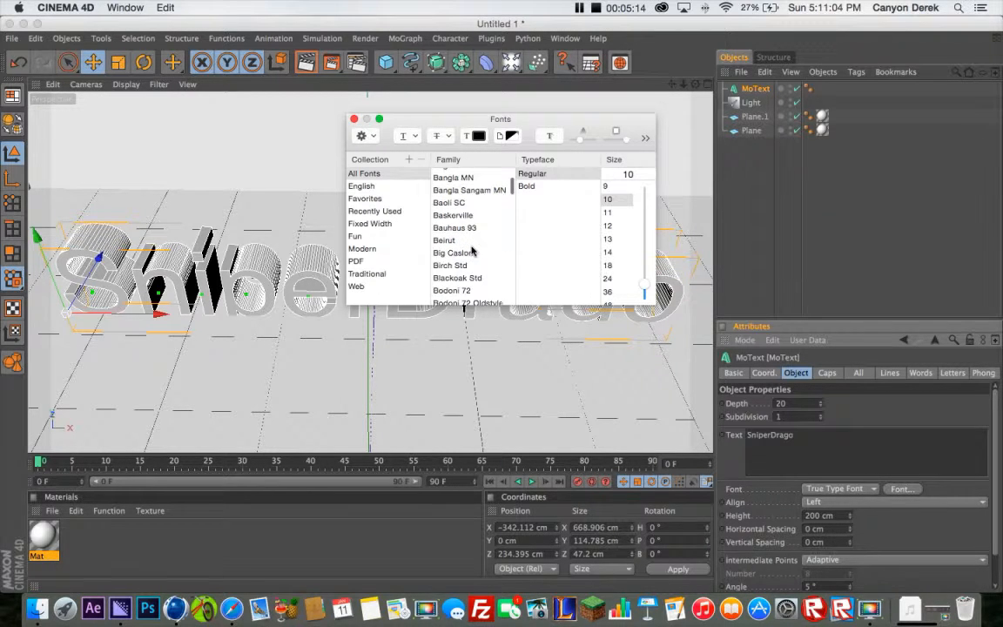
{"action": "scroll", "coordinate": [472, 251], "scroll_direction": "up", "scroll_amount": 6}
{"action": "scroll", "coordinate": [472, 250], "scroll_direction": "up", "scroll_amount": 2}
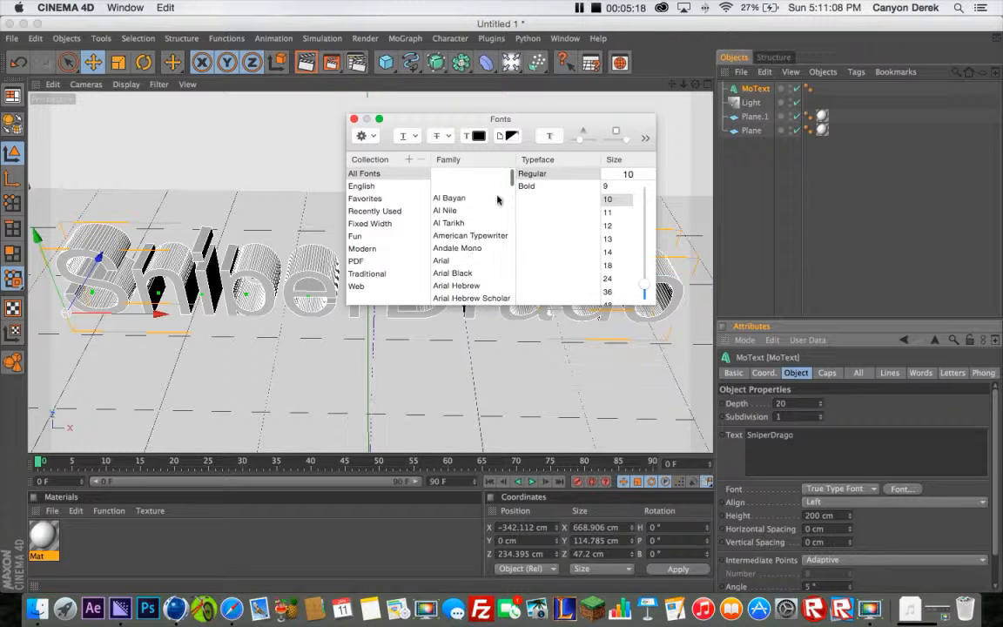
{"action": "scroll", "coordinate": [512, 187], "scroll_direction": "up", "scroll_amount": 2}
{"action": "scroll", "coordinate": [512, 187], "scroll_direction": "up", "scroll_amount": 2}
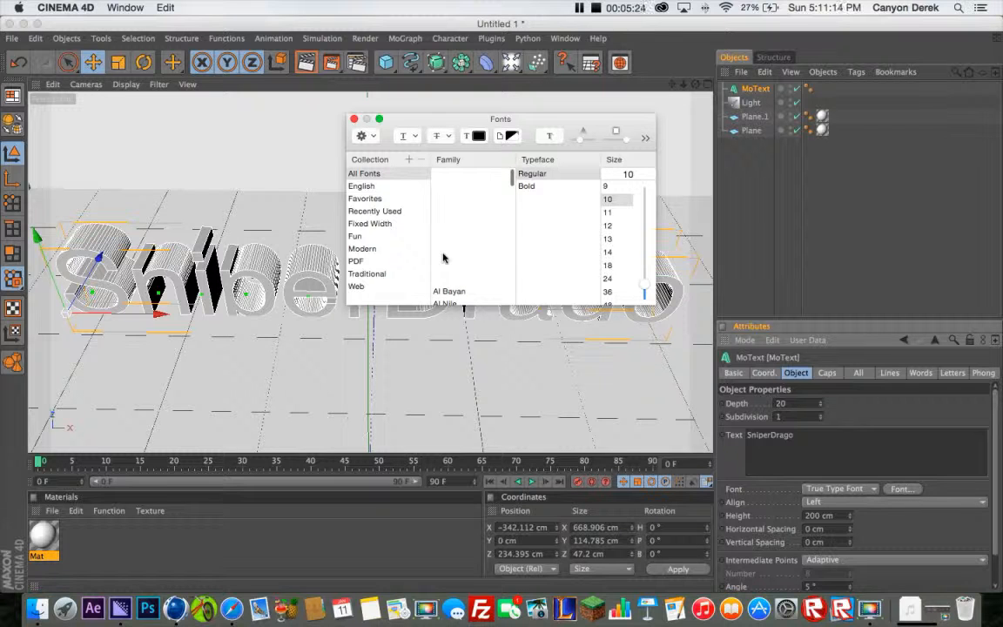
{"action": "scroll", "coordinate": [475, 209], "scroll_direction": "down", "scroll_amount": 10}
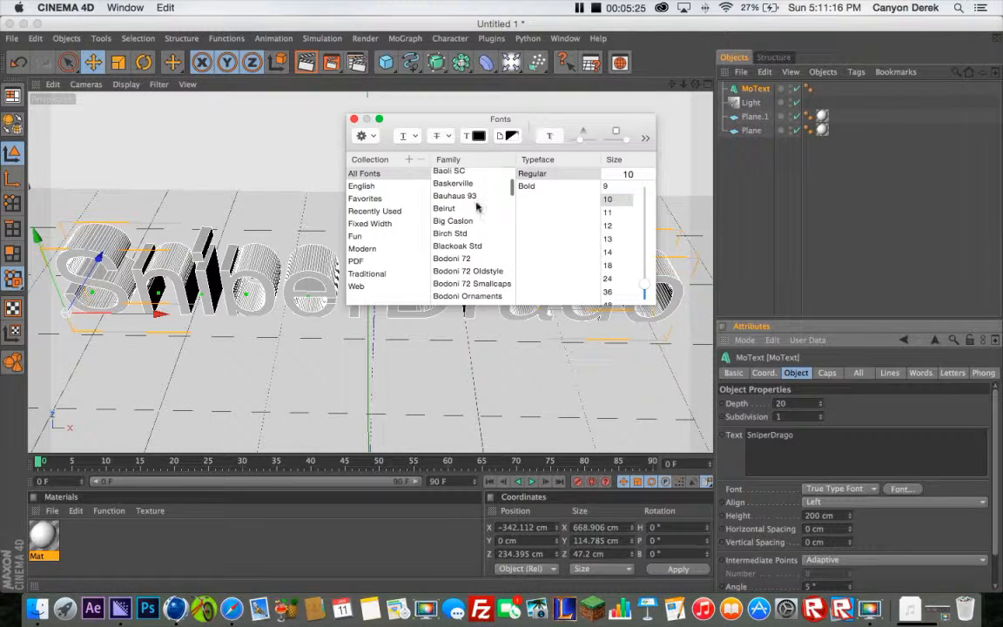
{"action": "scroll", "coordinate": [453, 199], "scroll_direction": "down", "scroll_amount": 1}
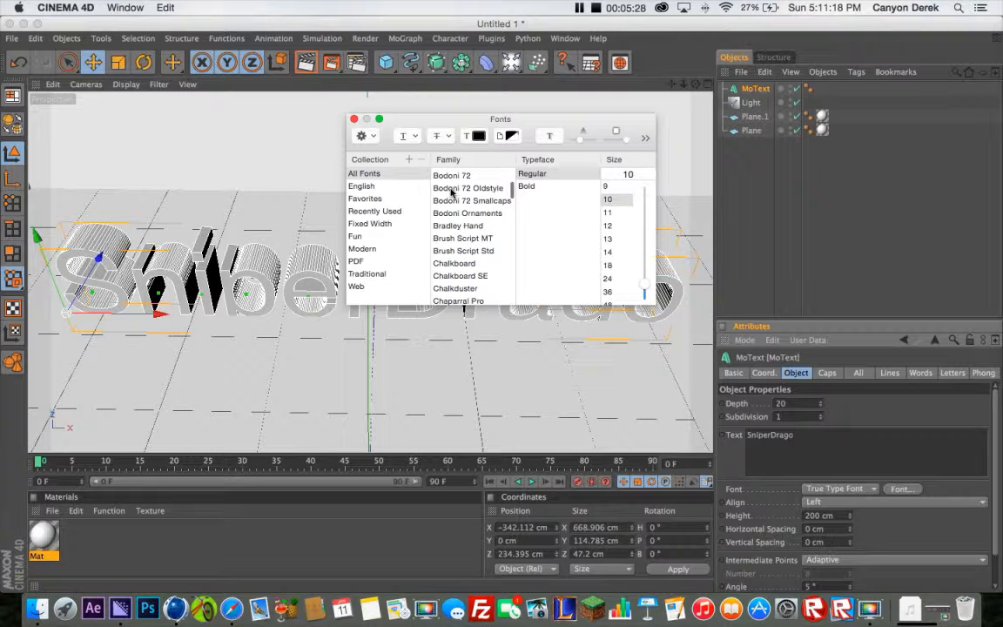
{"action": "left_click", "coordinate": [452, 189]}
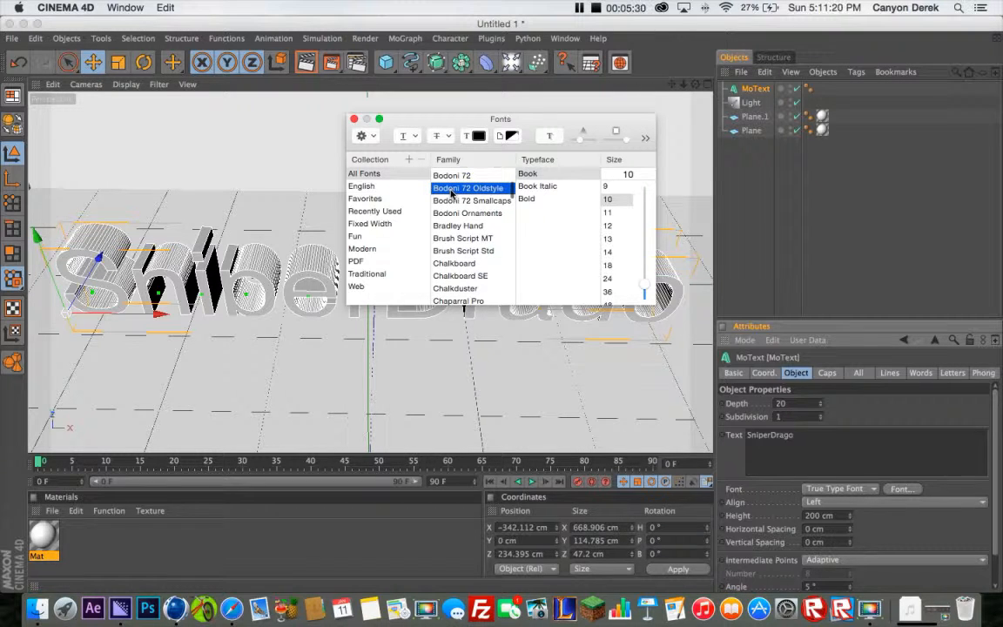
Set the SniperDrago text's font to Bauhaus 93 and close the font chooser
{"action": "scroll", "coordinate": [452, 193], "scroll_direction": "up", "scroll_amount": 1}
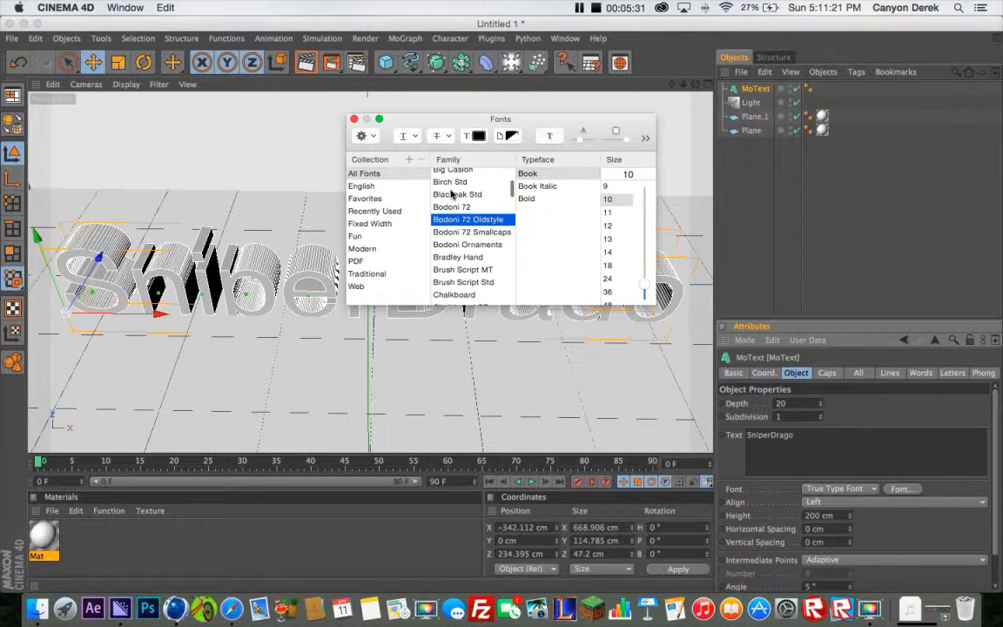
{"action": "scroll", "coordinate": [452, 193], "scroll_direction": "up", "scroll_amount": 1}
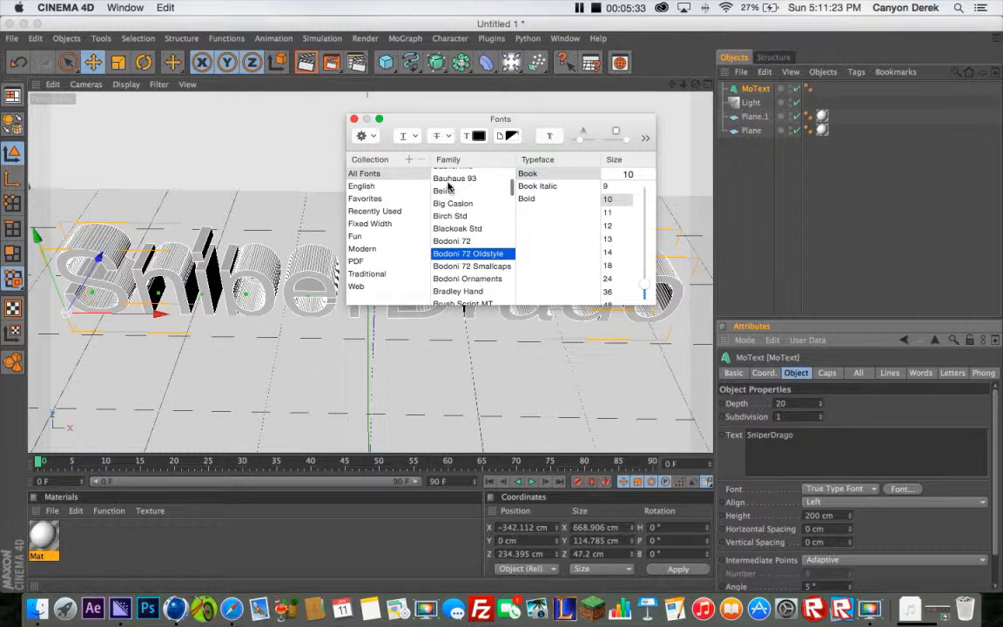
{"action": "left_click", "coordinate": [450, 179]}
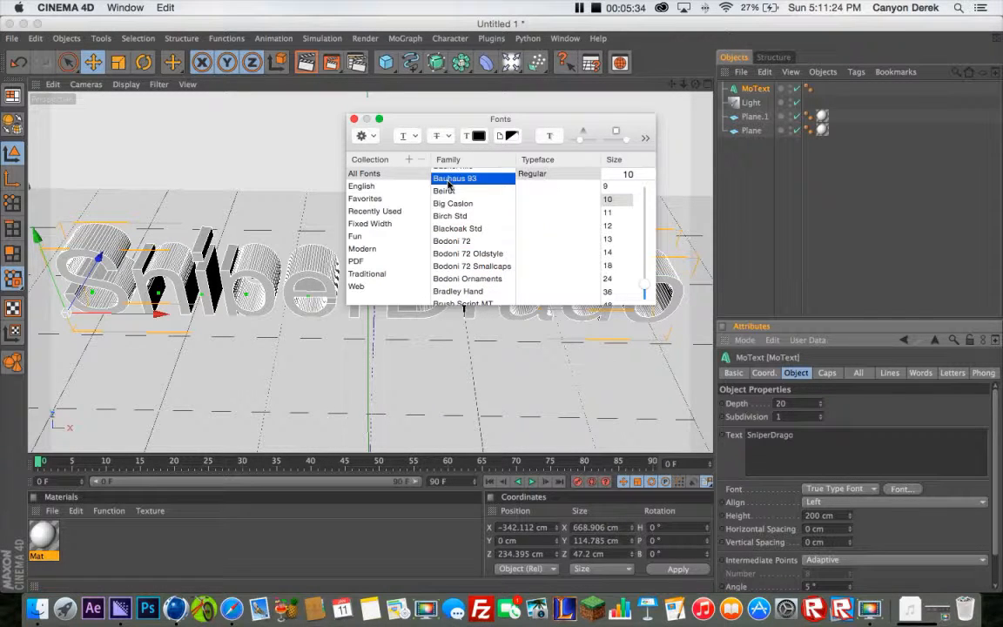
{"action": "left_click", "coordinate": [355, 120]}
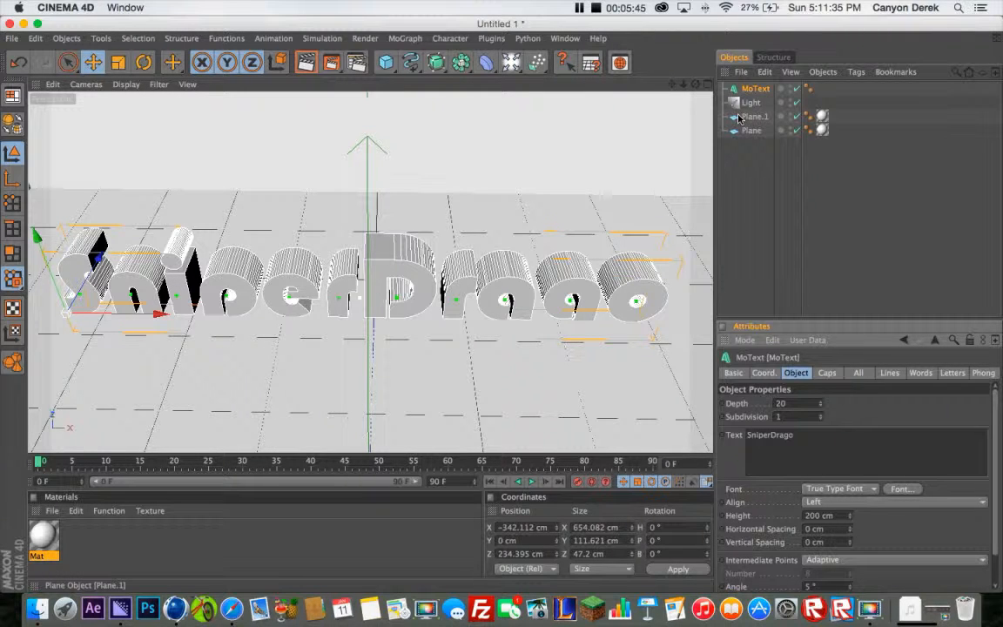
Duplicate the MoText object in place
{"action": "key", "text": "super+c"}
{"action": "key", "text": "super+v"}
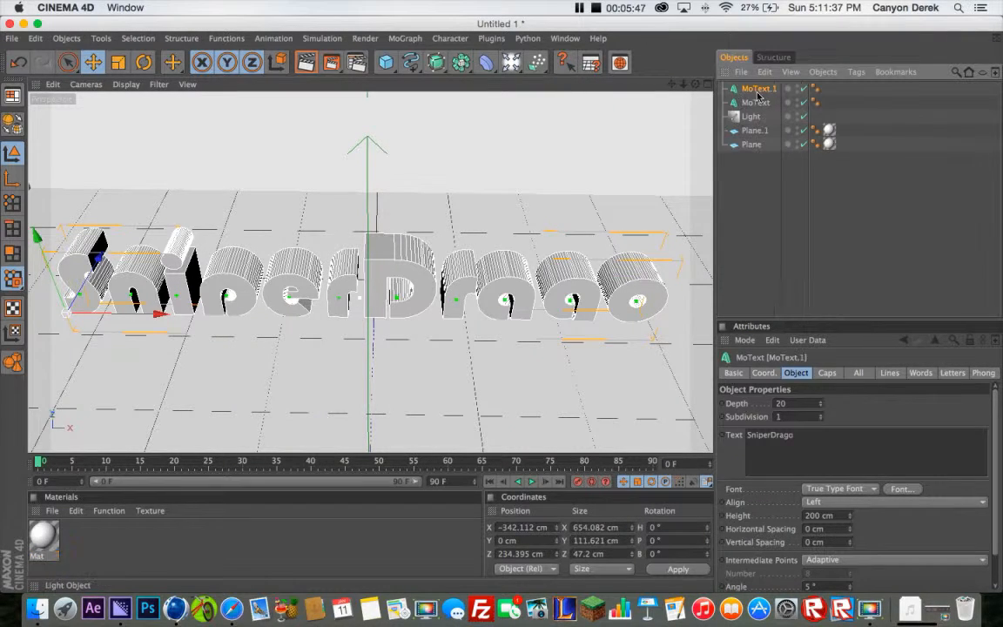
Reduce the copied text's Z scale to 1.63 and shift it along Z to about 242 cm
{"action": "left_click", "coordinate": [764, 373]}
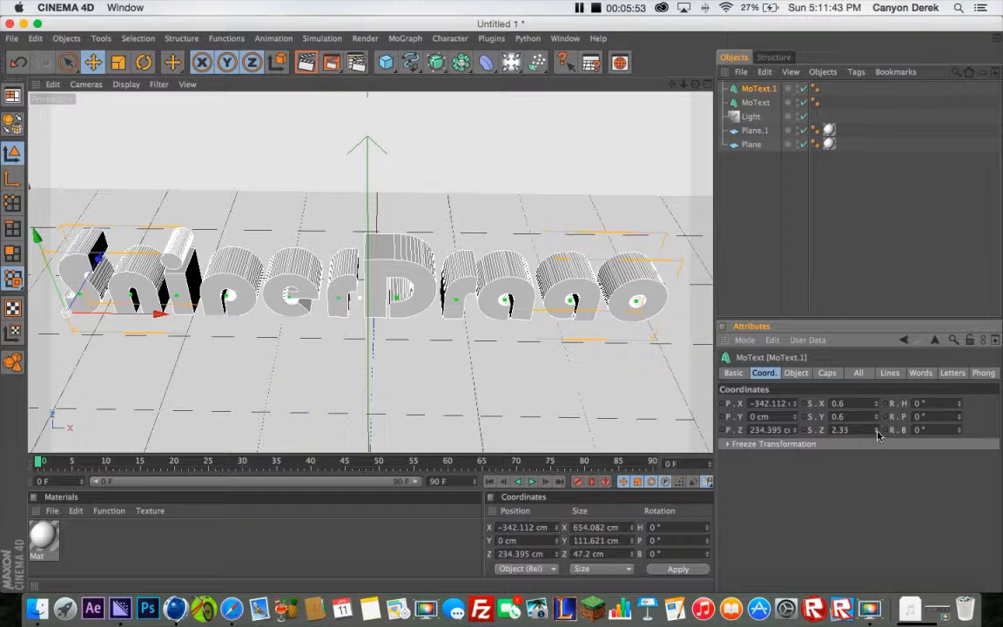
{"action": "left_click_drag", "start_coordinate": [877, 434], "coordinate": [878, 451]}
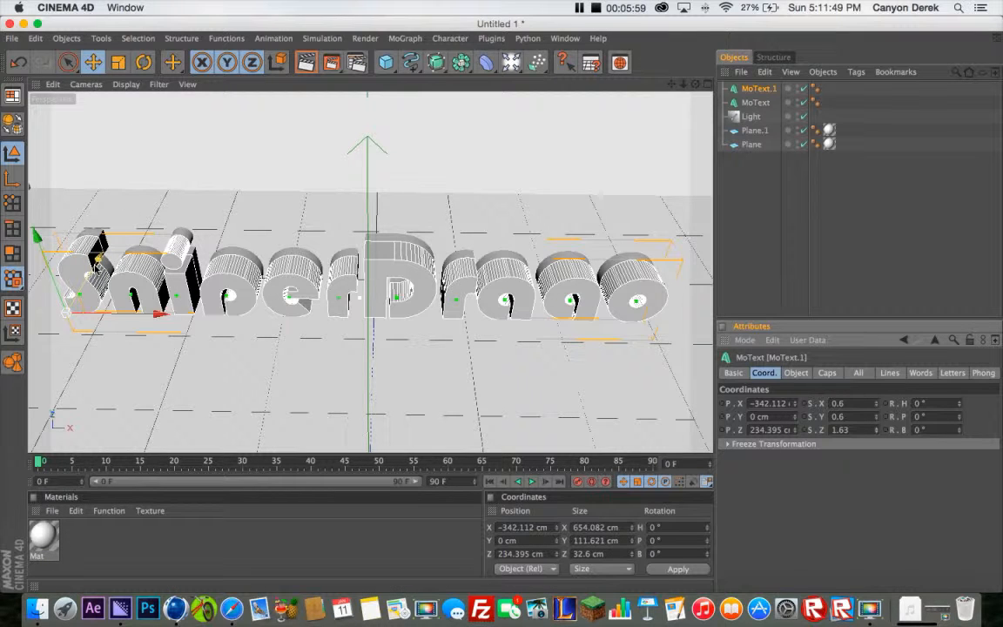
{"action": "left_click_drag", "start_coordinate": [97, 260], "coordinate": [103, 252]}
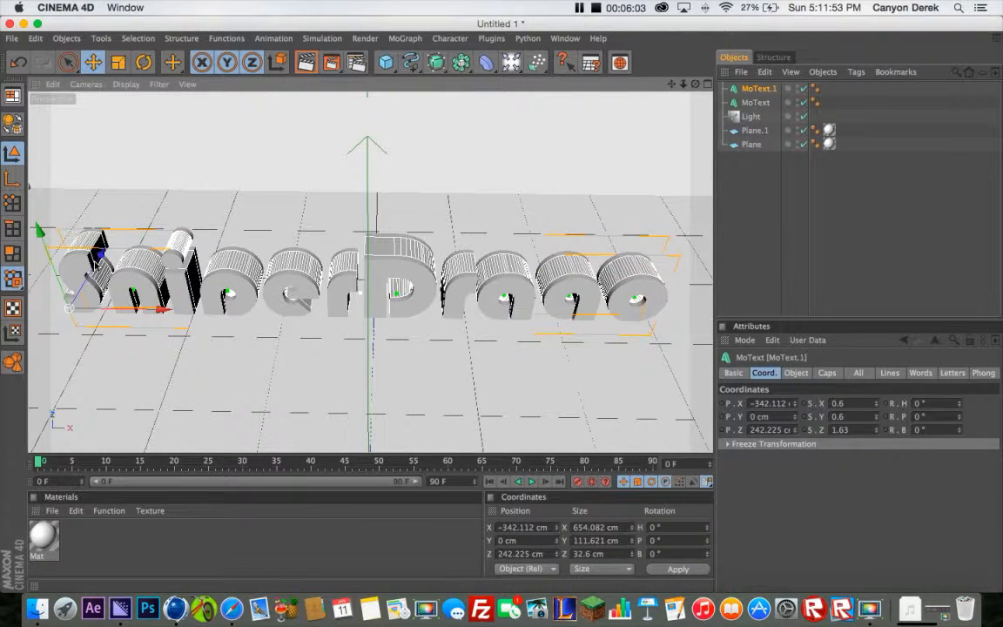
Give the copied text Fillet Caps at start and end, with the Engraved fillet type
{"action": "left_click", "coordinate": [827, 373]}
{"action": "left_click", "coordinate": [816, 405]}
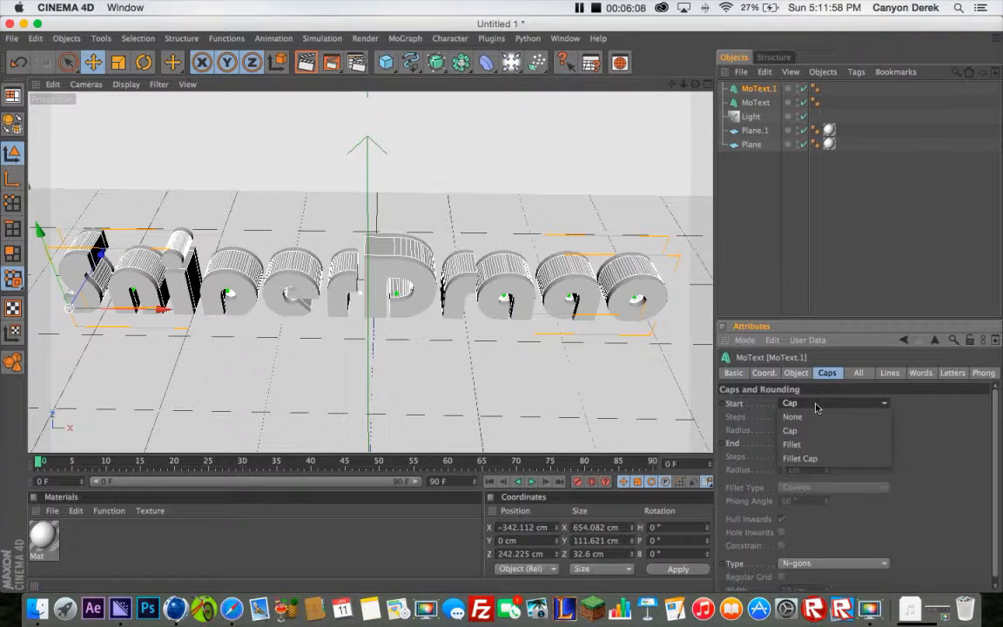
{"action": "left_click", "coordinate": [818, 460]}
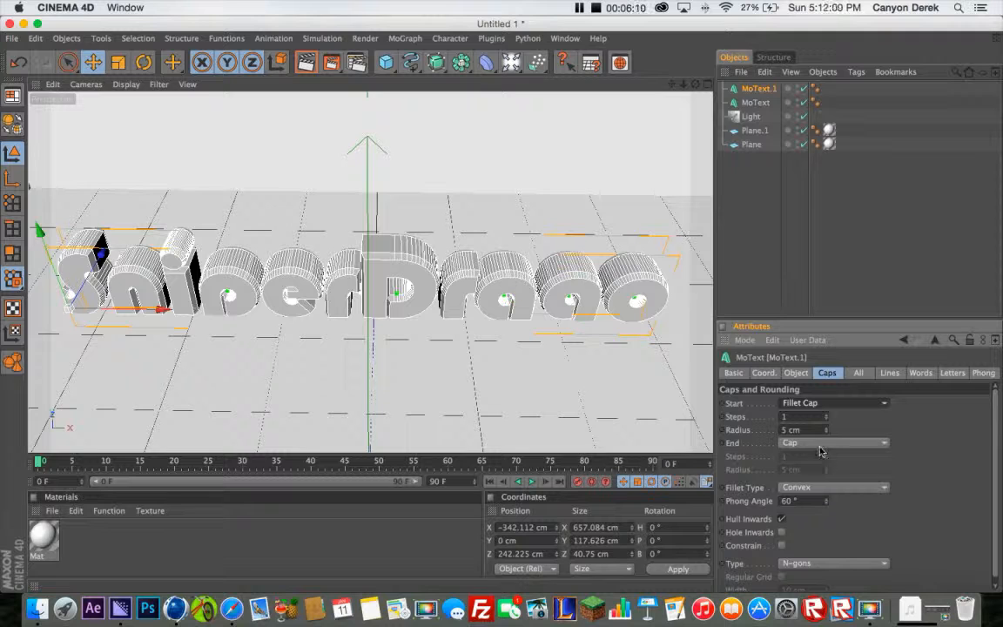
{"action": "left_click", "coordinate": [820, 444]}
{"action": "left_click", "coordinate": [827, 499]}
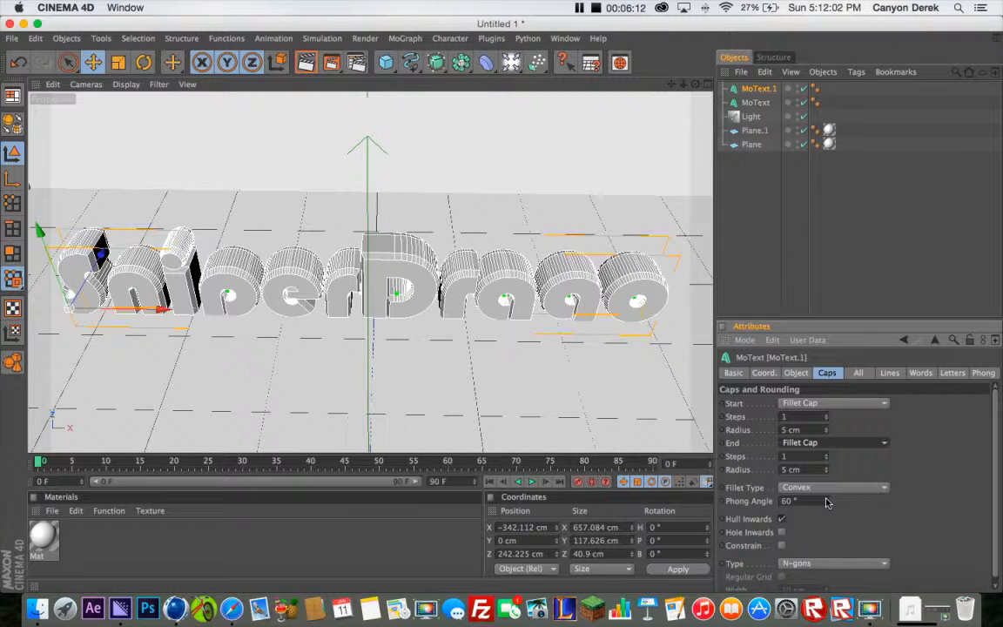
{"action": "left_click", "coordinate": [823, 489]}
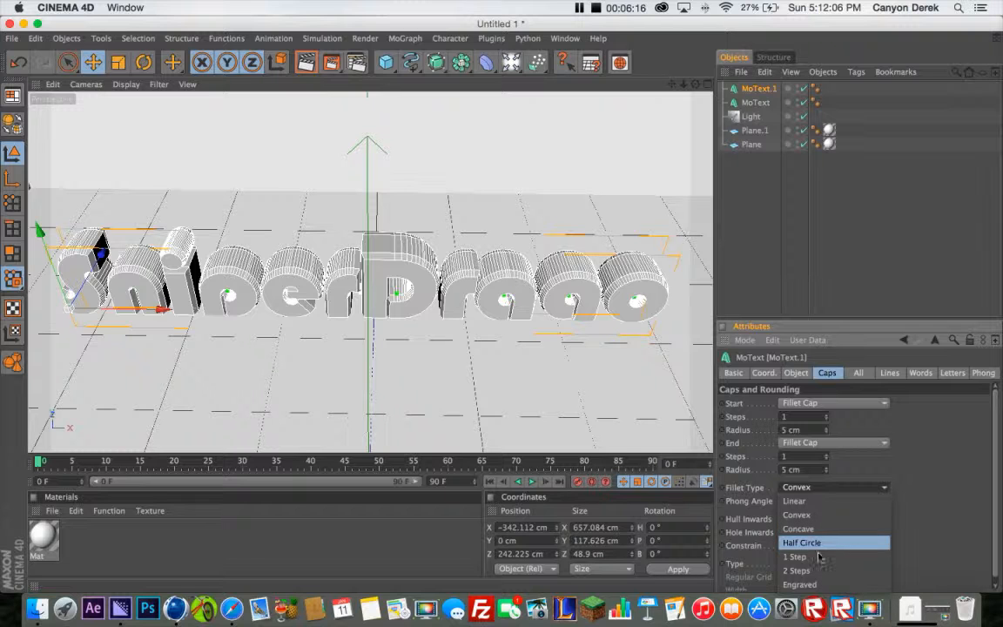
{"action": "left_click", "coordinate": [821, 584]}
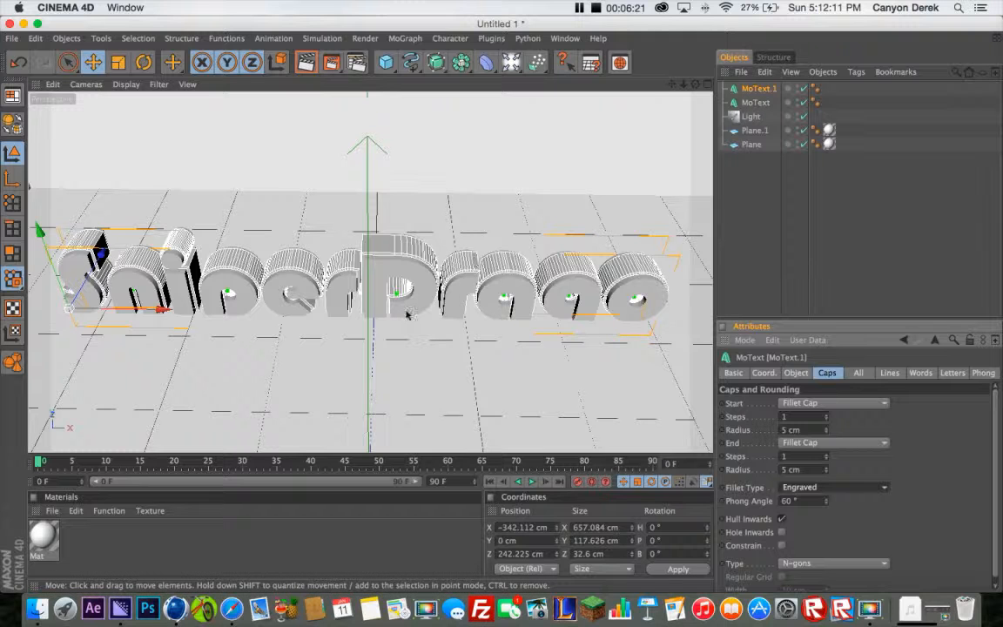
Apply the existing white material to the original SniperDrago text
{"action": "left_click", "coordinate": [755, 102]}
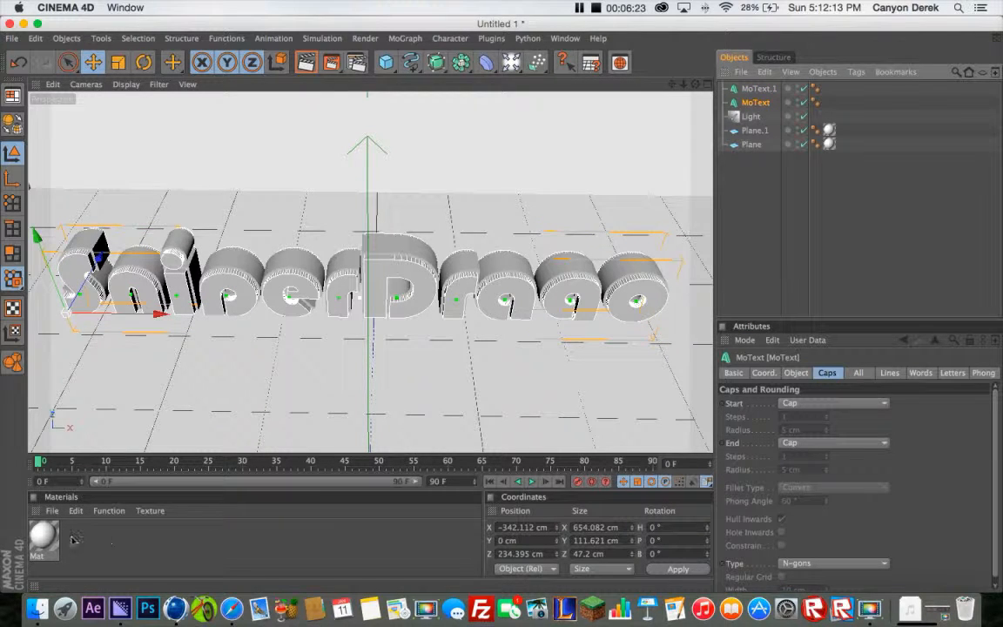
{"action": "left_click_drag", "start_coordinate": [50, 544], "coordinate": [115, 270]}
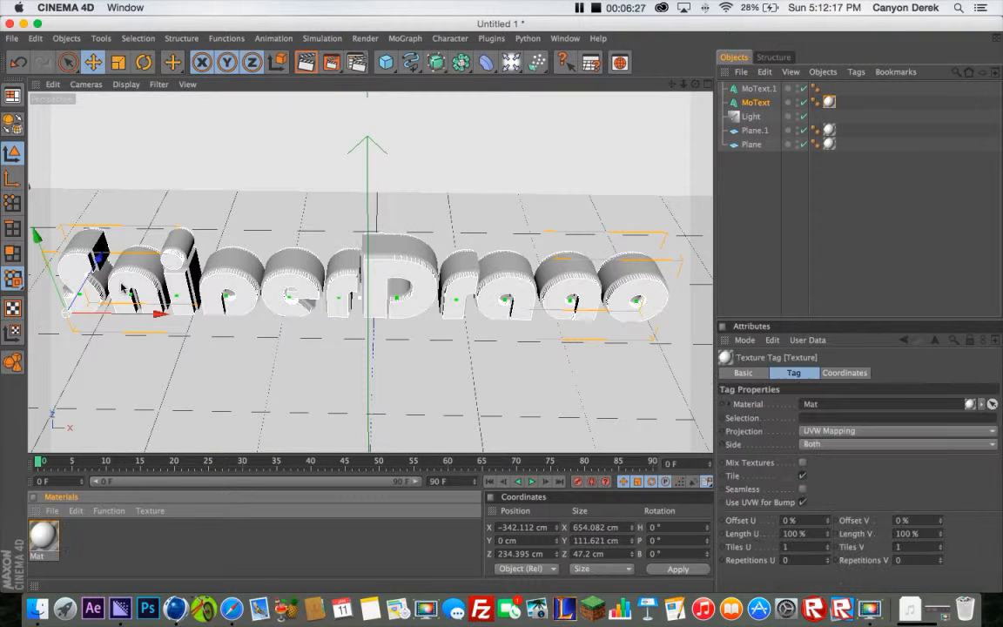
Create a new material and set its colour to pure green, R 0, G 255, B 0
{"action": "double_click", "coordinate": [103, 544]}
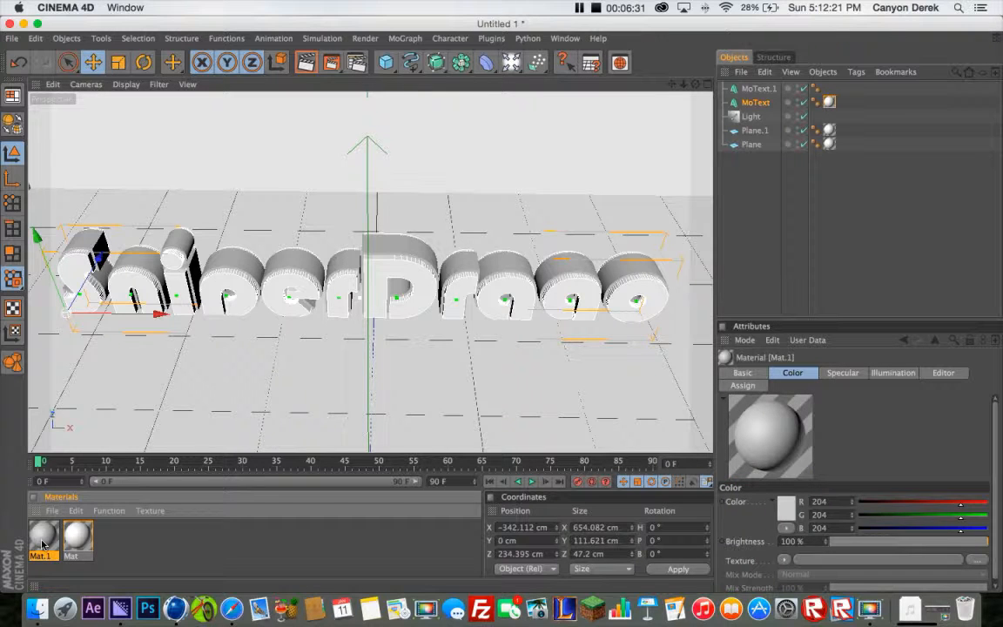
{"action": "double_click", "coordinate": [41, 541]}
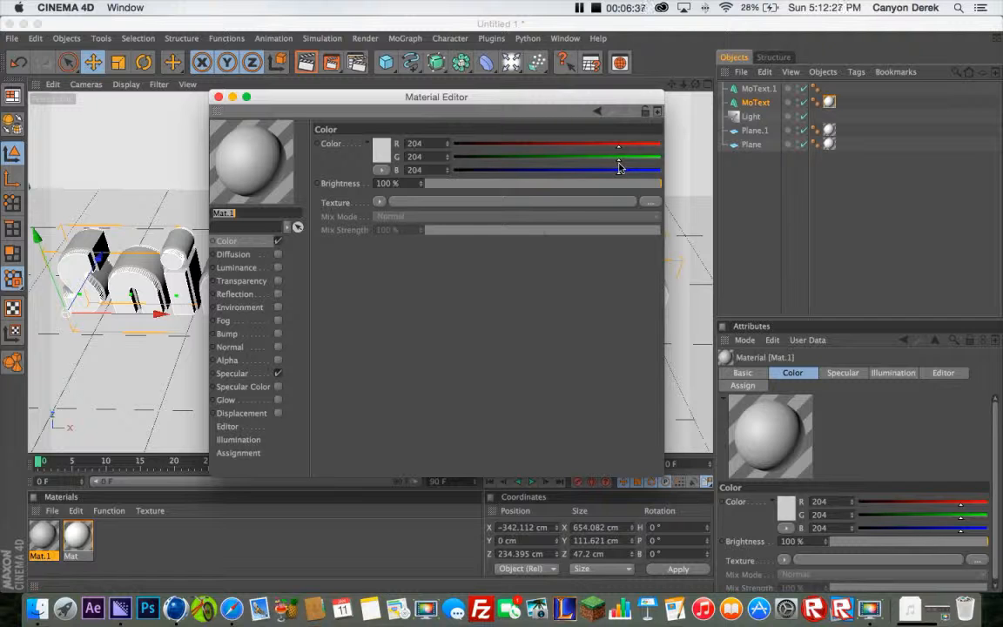
{"action": "left_click_drag", "start_coordinate": [658, 160], "coordinate": [634, 163]}
{"action": "left_click_drag", "start_coordinate": [666, 165], "coordinate": [421, 178]}
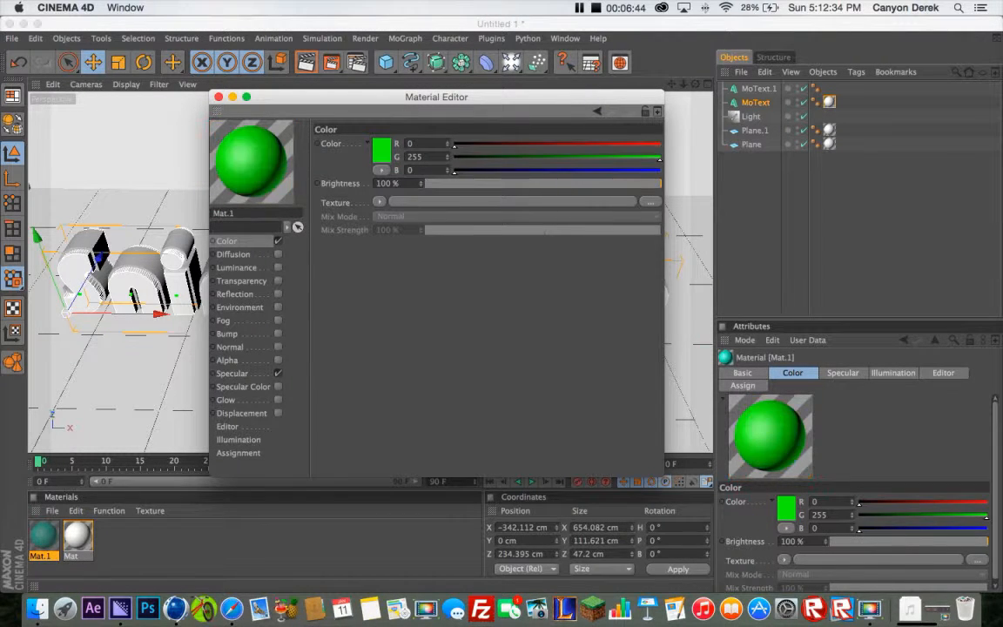
{"action": "left_click", "coordinate": [219, 98]}
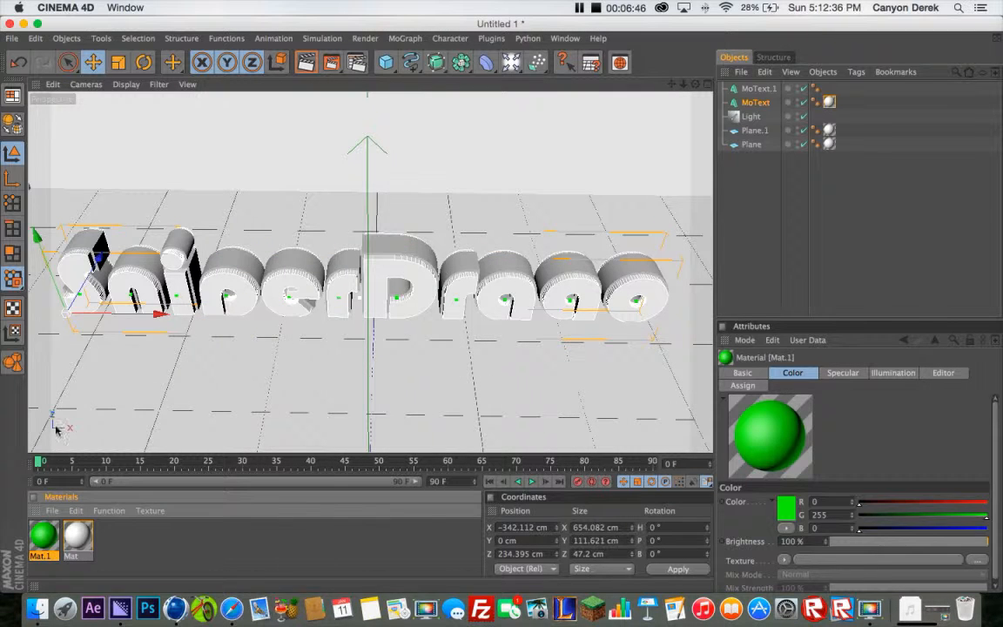
Apply the green material to the copied text behind the white lettering and clear the selection
{"action": "double_click", "coordinate": [39, 539]}
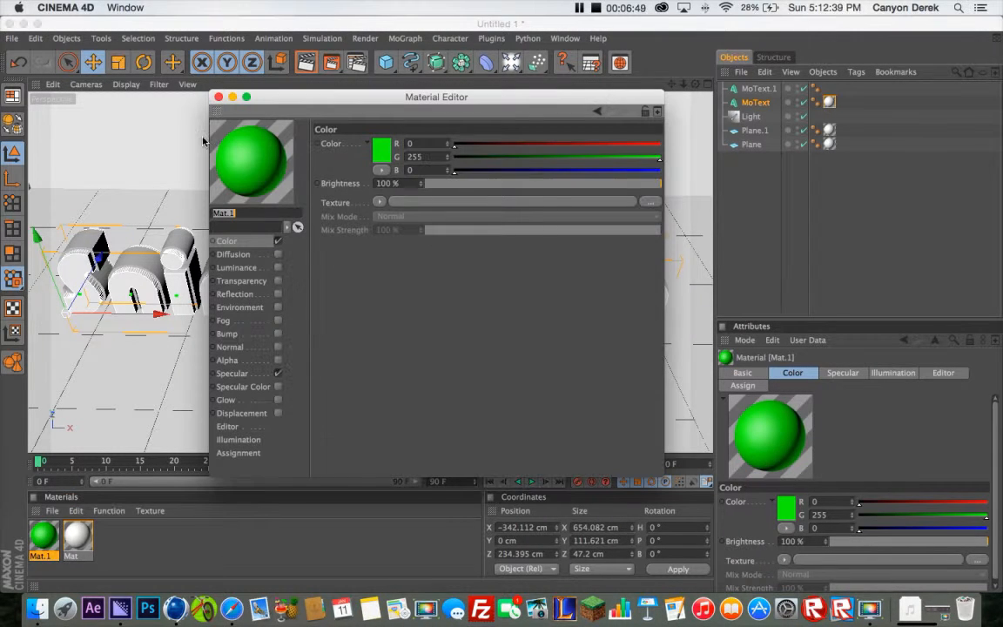
{"action": "left_click", "coordinate": [215, 98]}
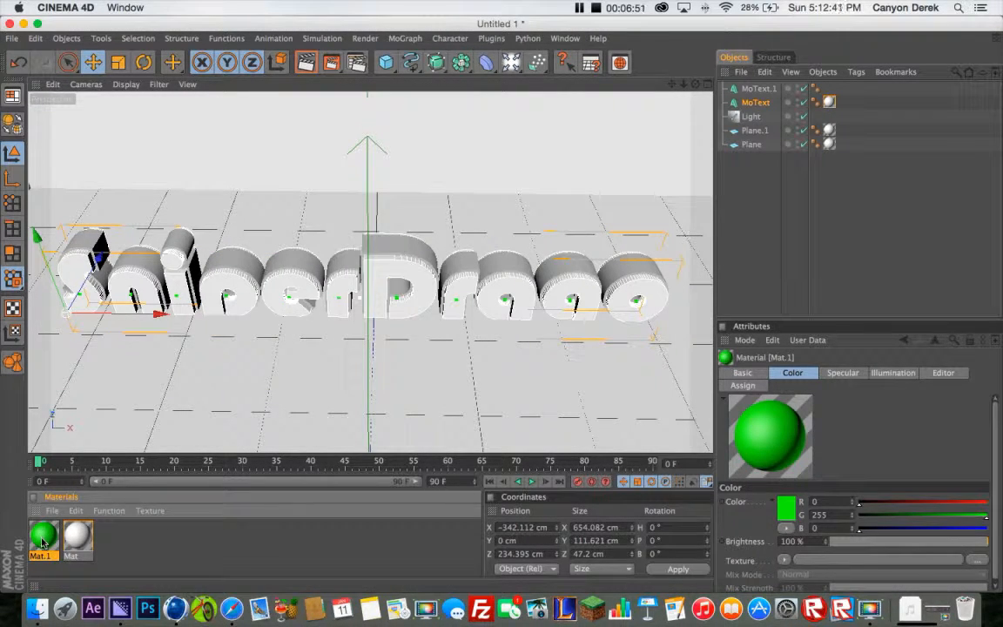
{"action": "left_click_drag", "start_coordinate": [42, 542], "coordinate": [240, 261]}
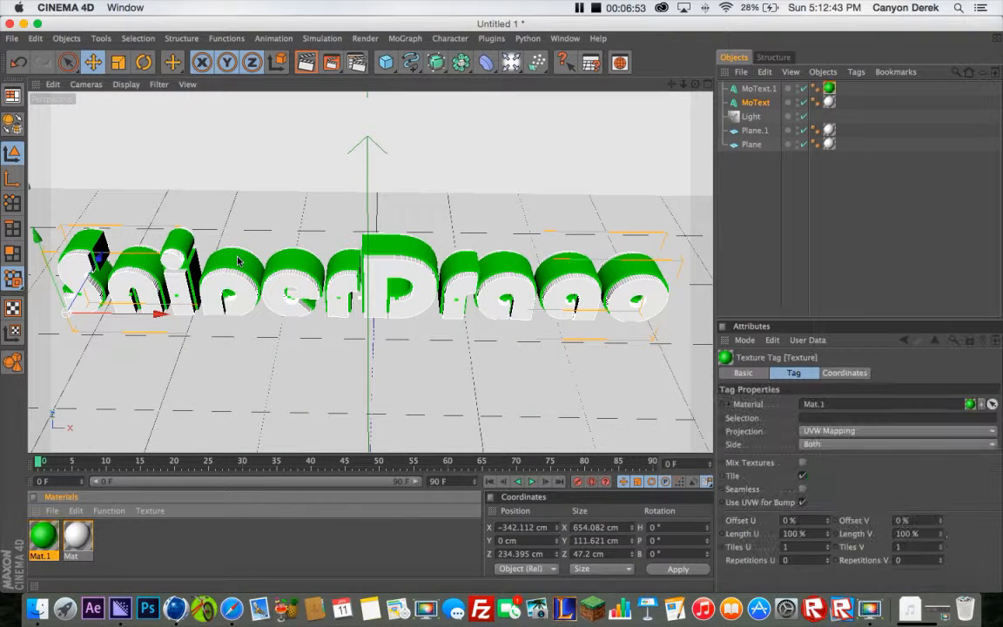
{"action": "left_click", "coordinate": [760, 190]}
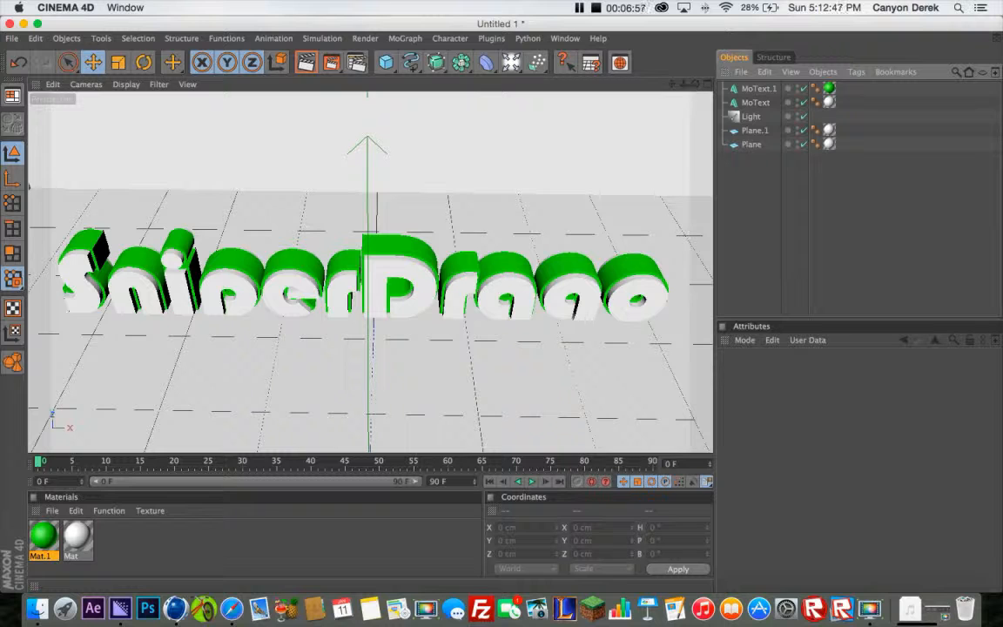
Select both text objects and shift them together along X to about -311 cm
{"action": "left_click_drag", "start_coordinate": [695, 86], "coordinate": [501, 309]}
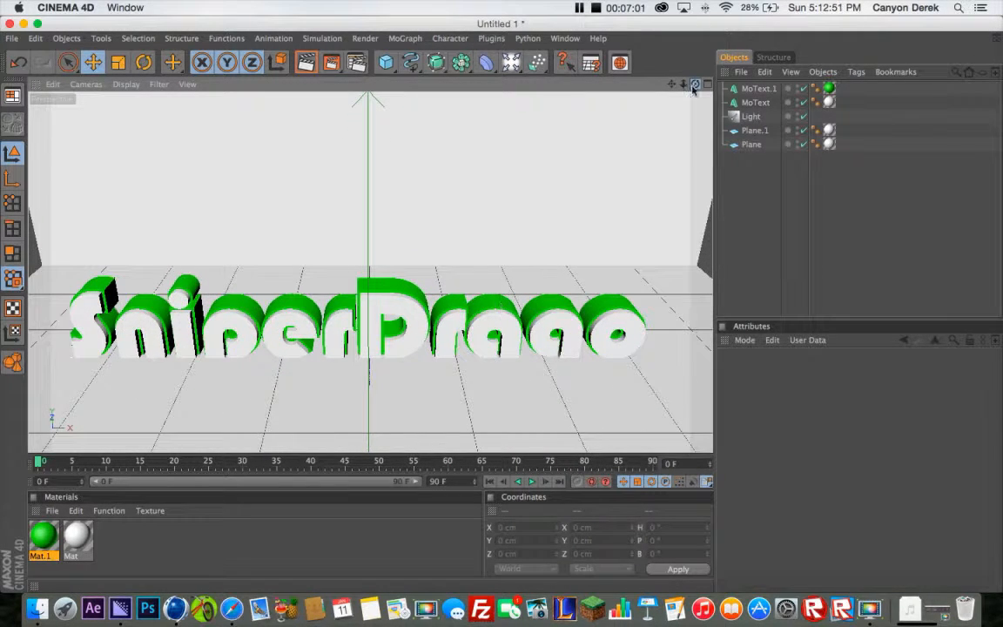
{"action": "left_click_drag", "start_coordinate": [671, 85], "coordinate": [686, 26]}
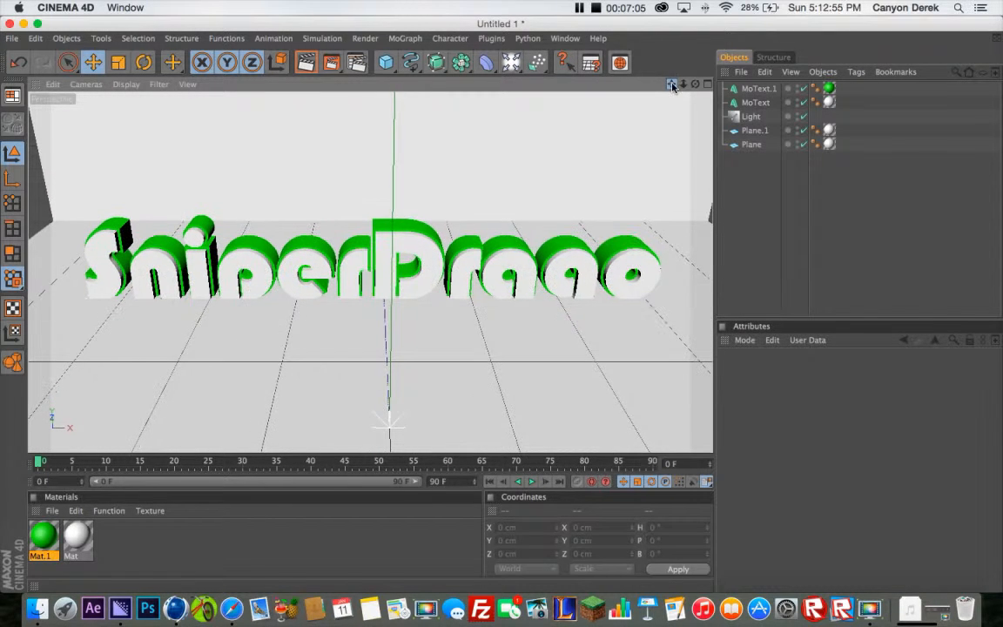
{"action": "left_click_drag", "start_coordinate": [695, 84], "coordinate": [627, 67]}
{"action": "scroll", "coordinate": [562, 174], "scroll_direction": "up", "scroll_amount": 3}
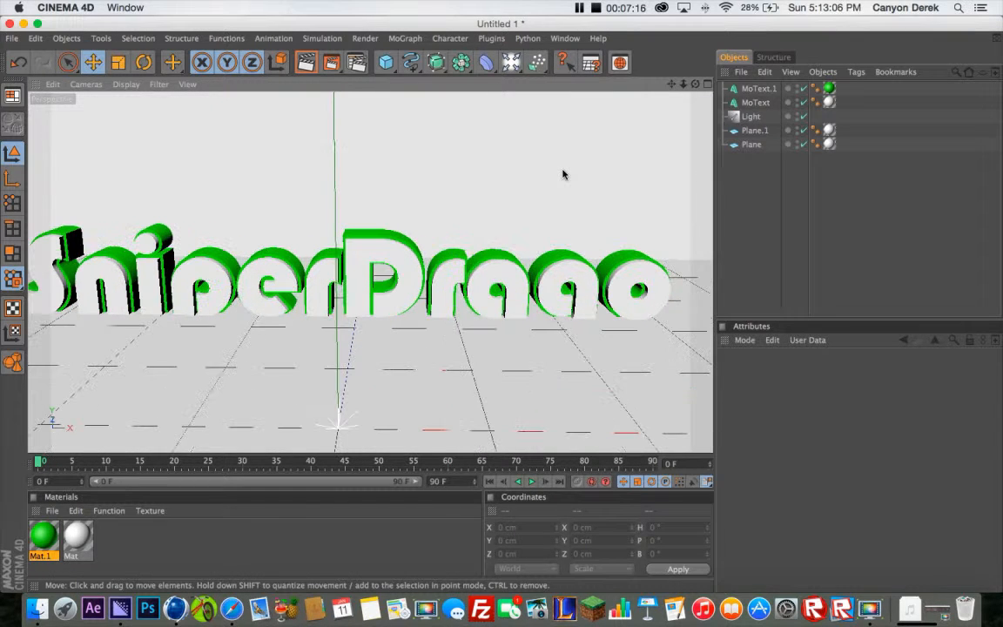
{"action": "left_click", "coordinate": [752, 102]}
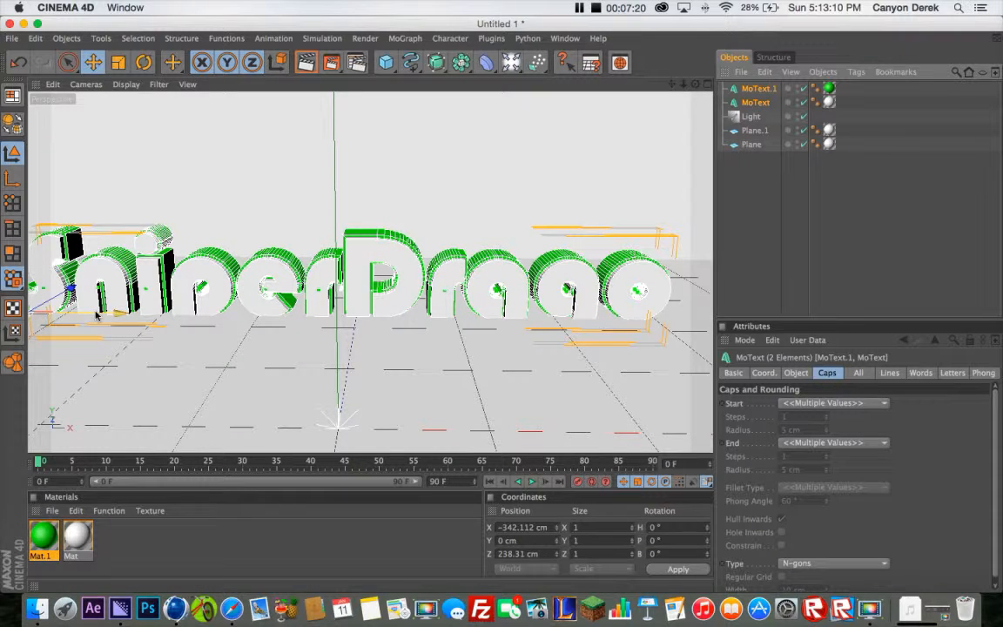
{"action": "left_click_drag", "start_coordinate": [98, 315], "coordinate": [127, 315]}
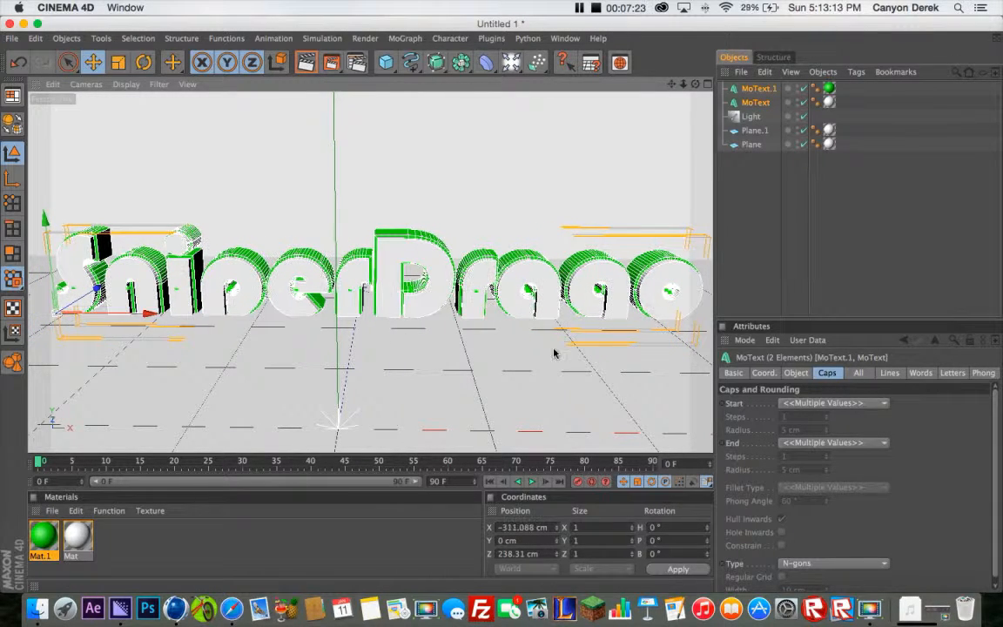
Set the X and Y scale of both texts to 0.5 and shift them along X to about -258 cm
{"action": "left_click", "coordinate": [763, 373]}
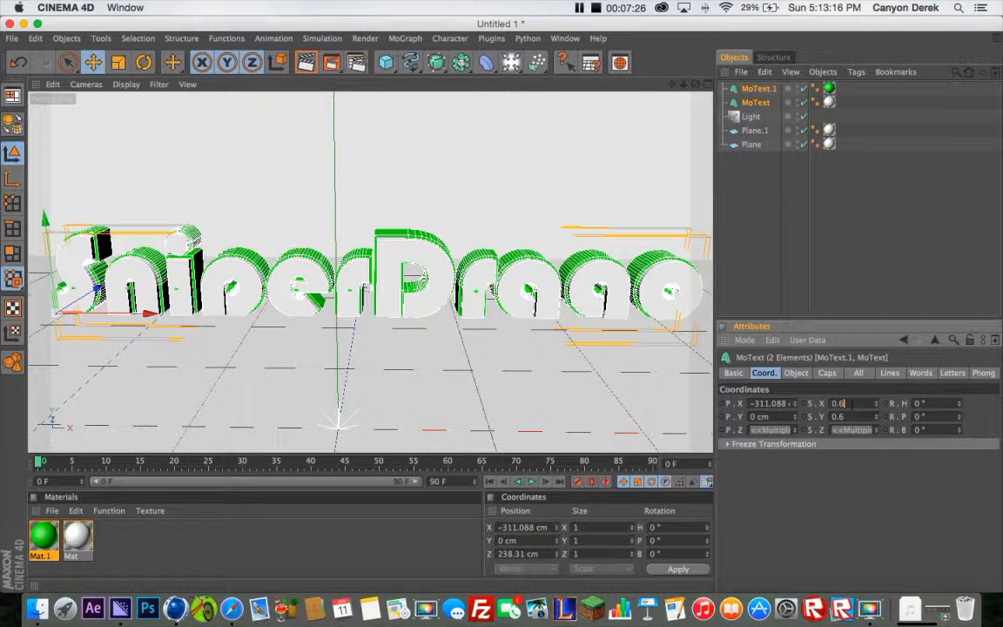
{"action": "key", "text": "Tab"}
{"action": "type", "text": "0.5"}
{"action": "key", "text": "Tab"}
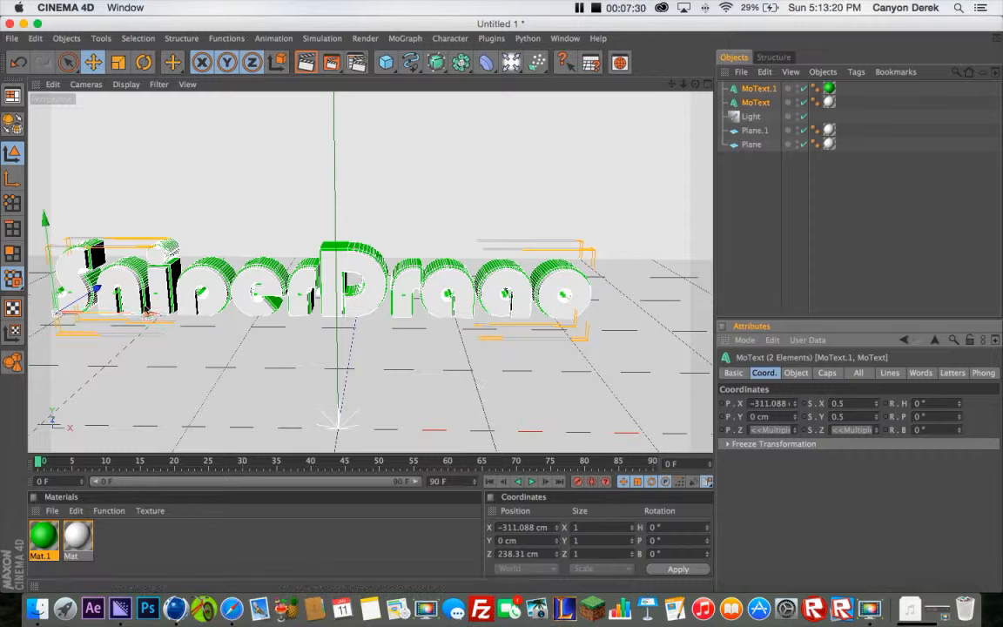
{"action": "left_click_drag", "start_coordinate": [145, 313], "coordinate": [502, 305]}
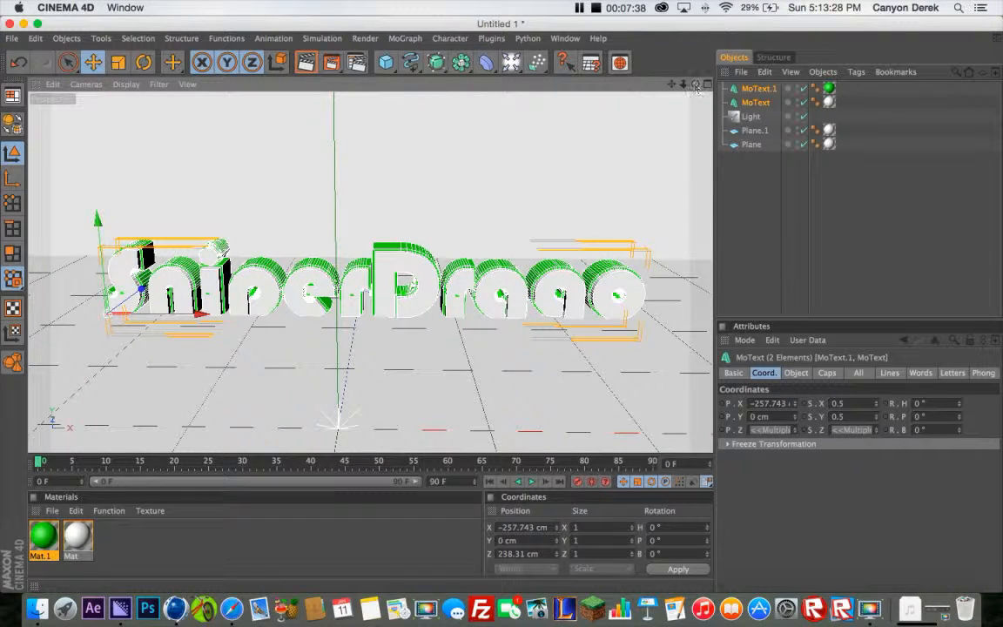
Rotate both texts together about the vertical axis to a heading of about 21.6°, and deselect them
{"action": "left_click_drag", "start_coordinate": [695, 85], "coordinate": [703, 85]}
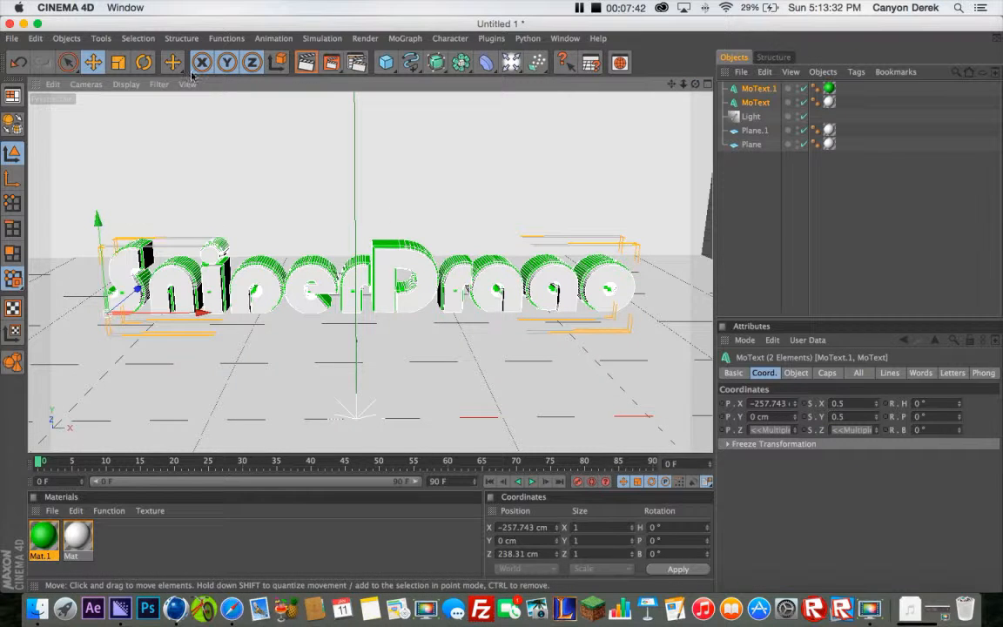
{"action": "left_click", "coordinate": [144, 63]}
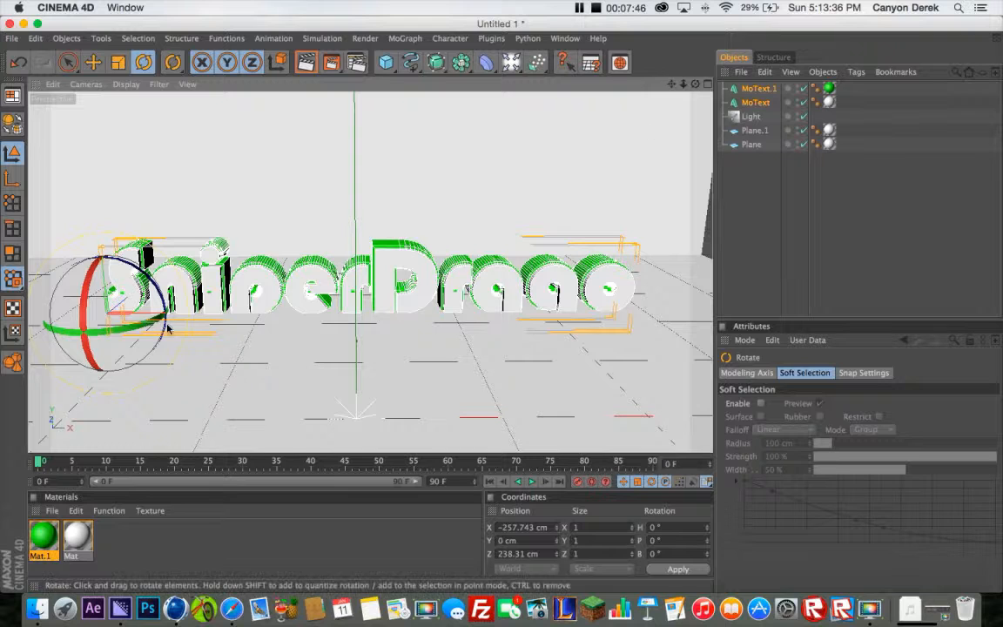
{"action": "left_click_drag", "start_coordinate": [134, 329], "coordinate": [158, 323]}
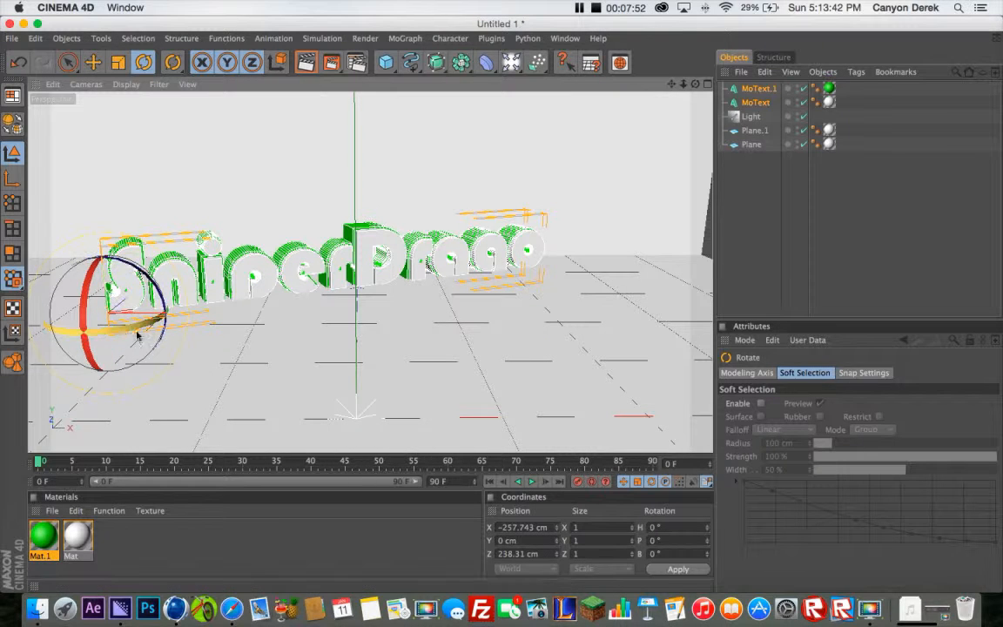
{"action": "left_click", "coordinate": [761, 190]}
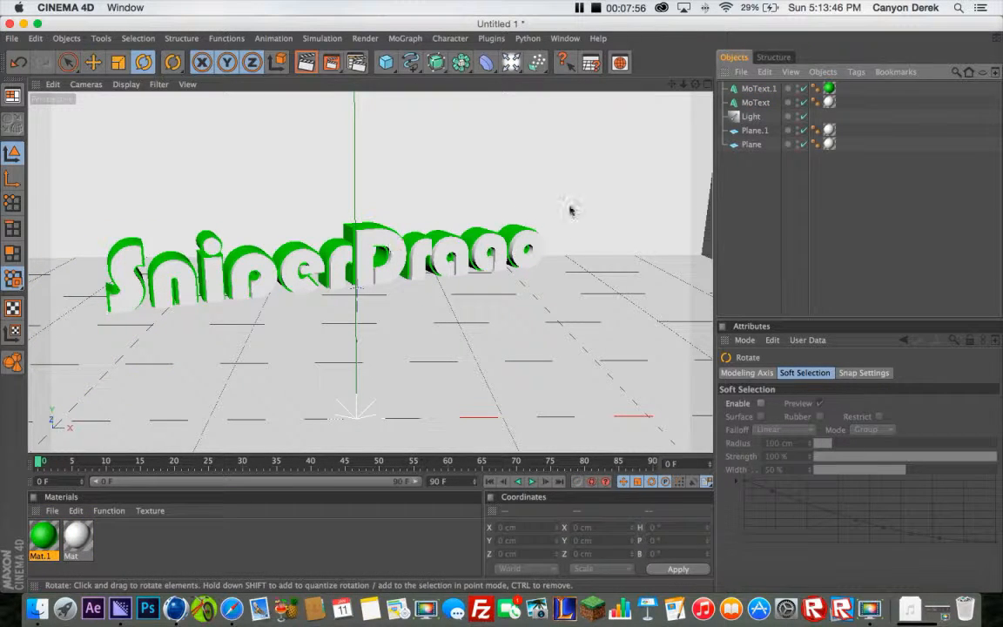
Duplicate the white and green text objects together in place
{"action": "left_click", "coordinate": [756, 103]}
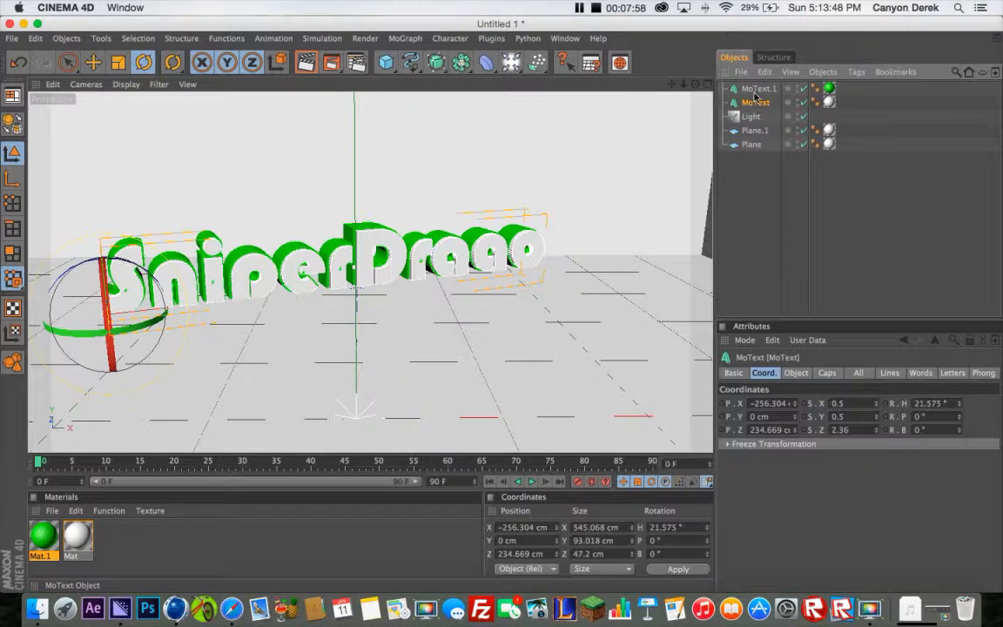
{"action": "left_click", "coordinate": [758, 88], "text": "shift"}
{"action": "left_click", "coordinate": [745, 215]}
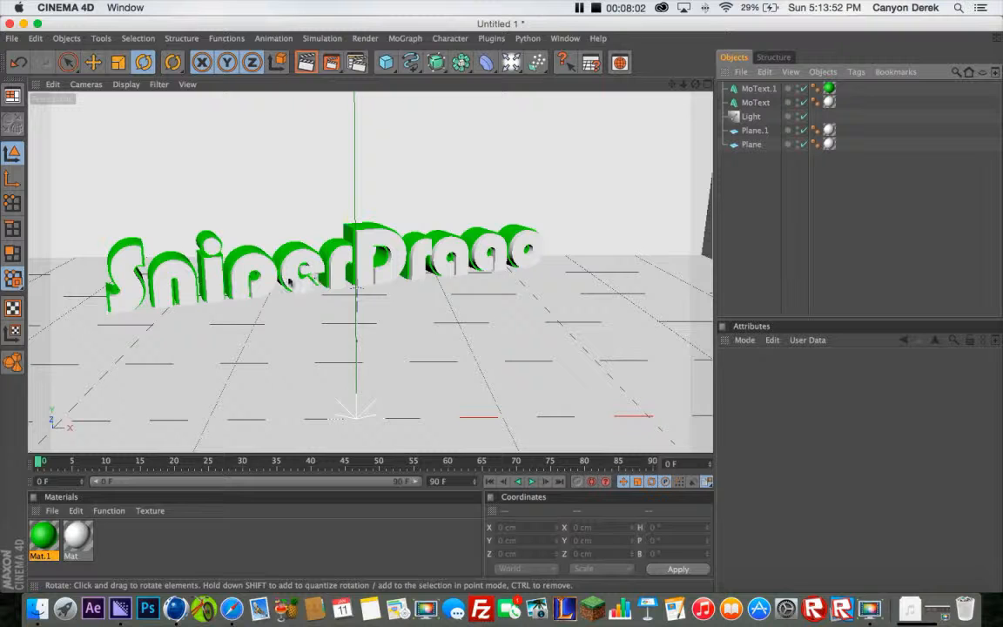
{"action": "left_click", "coordinate": [756, 102]}
{"action": "left_click", "coordinate": [757, 88], "text": "shift"}
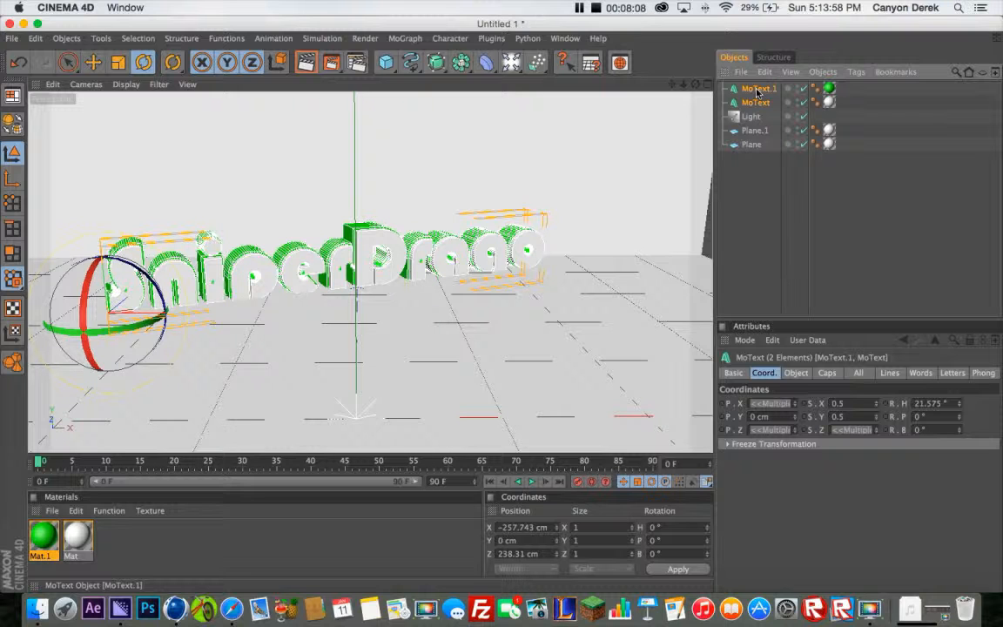
{"action": "key", "text": "super+v"}
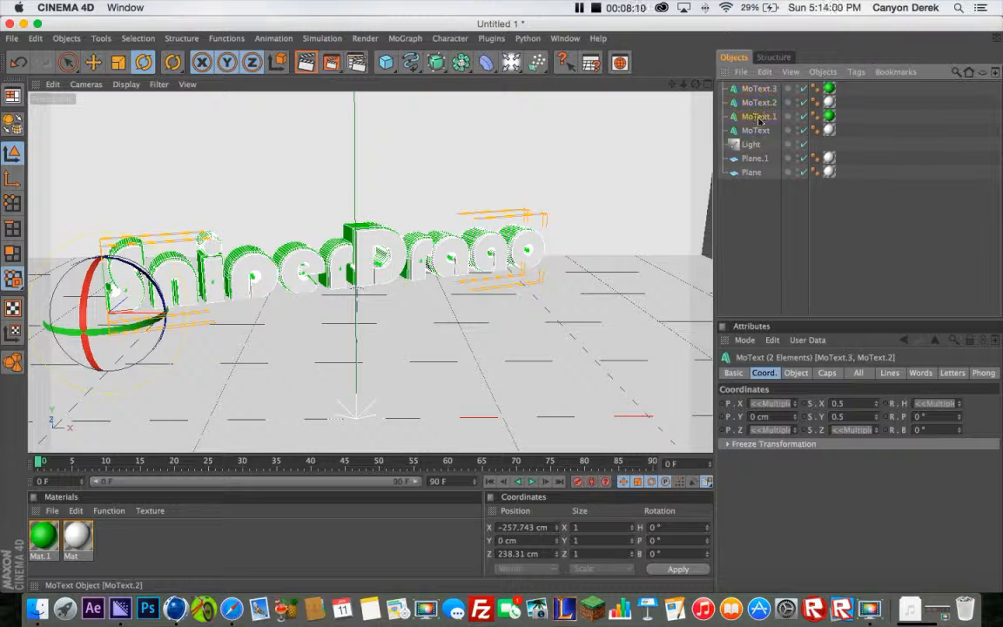
Change the wording of the two original text objects, MoText and MoText.1, to Sniper
{"action": "left_click", "coordinate": [757, 117]}
{"action": "left_click", "coordinate": [756, 131], "text": "shift"}
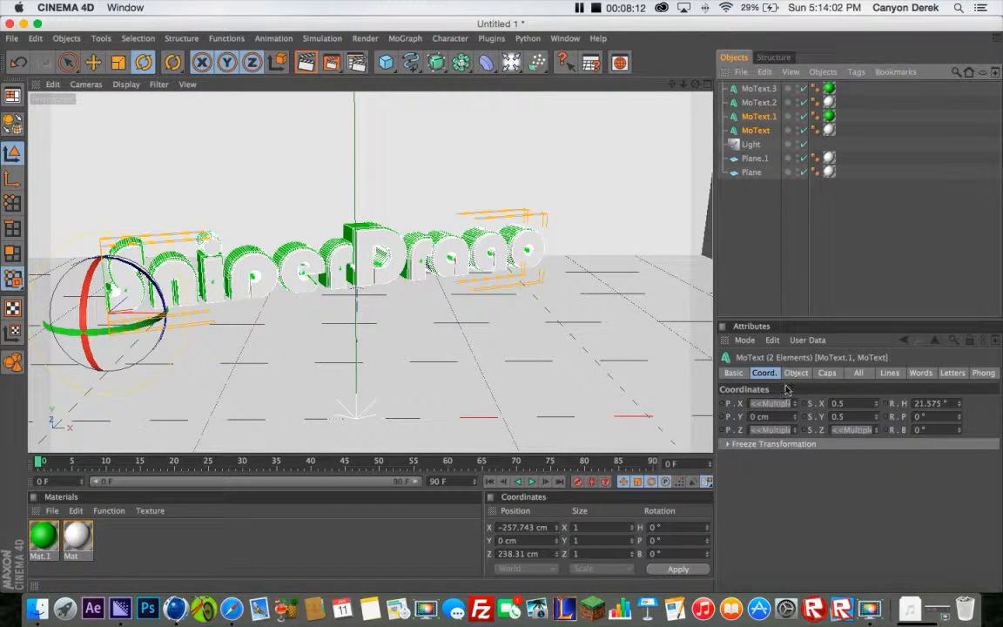
{"action": "left_click", "coordinate": [796, 373]}
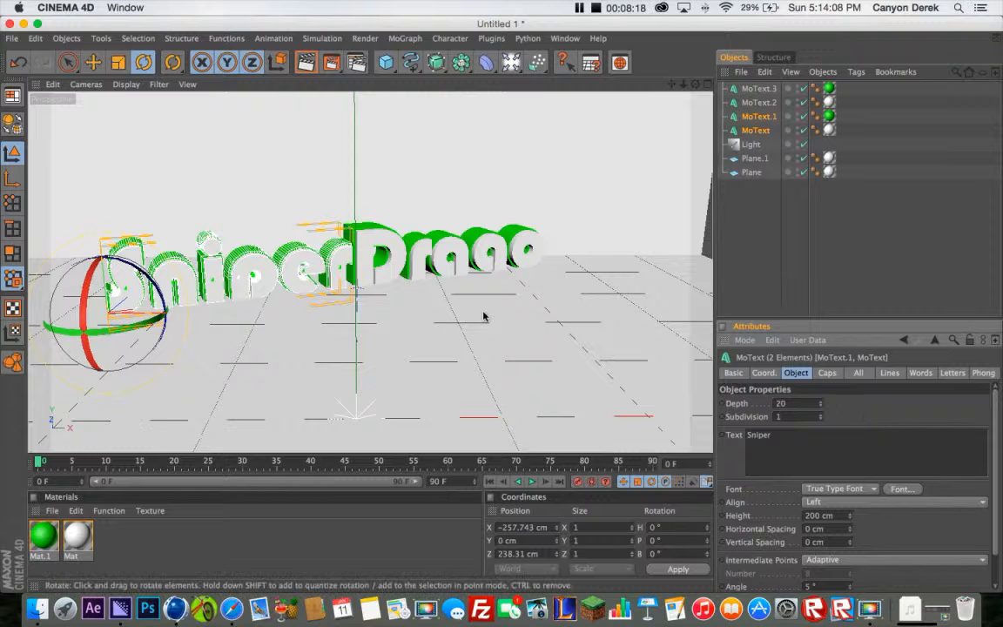
Change the wording of the two duplicated text objects, MoText.2 and MoText.3, to Drago
{"action": "left_click", "coordinate": [757, 104]}
{"action": "left_click", "coordinate": [758, 90], "text": "shift"}
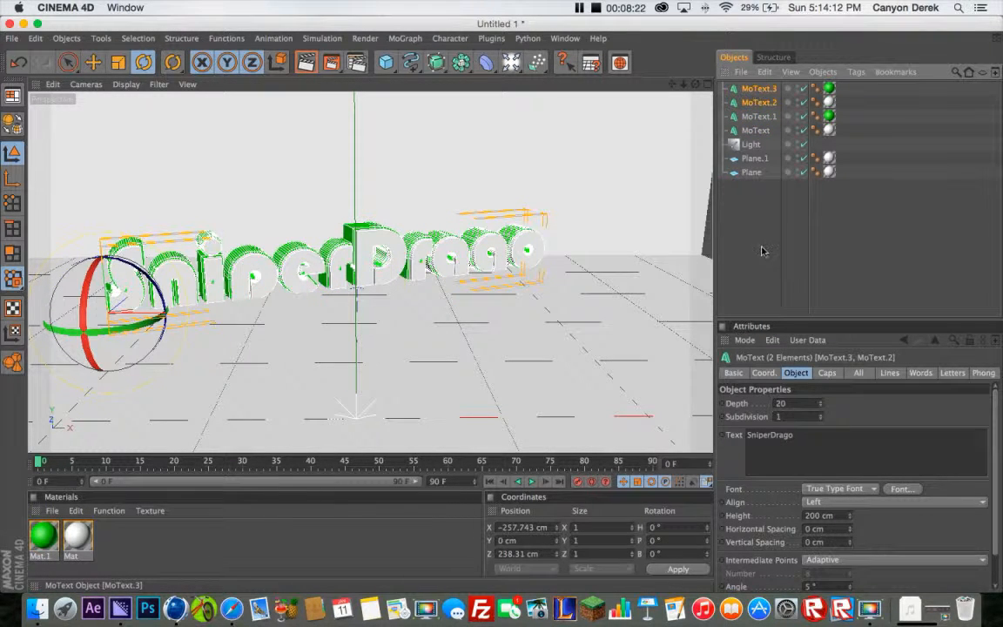
{"action": "left_click", "coordinate": [769, 435]}
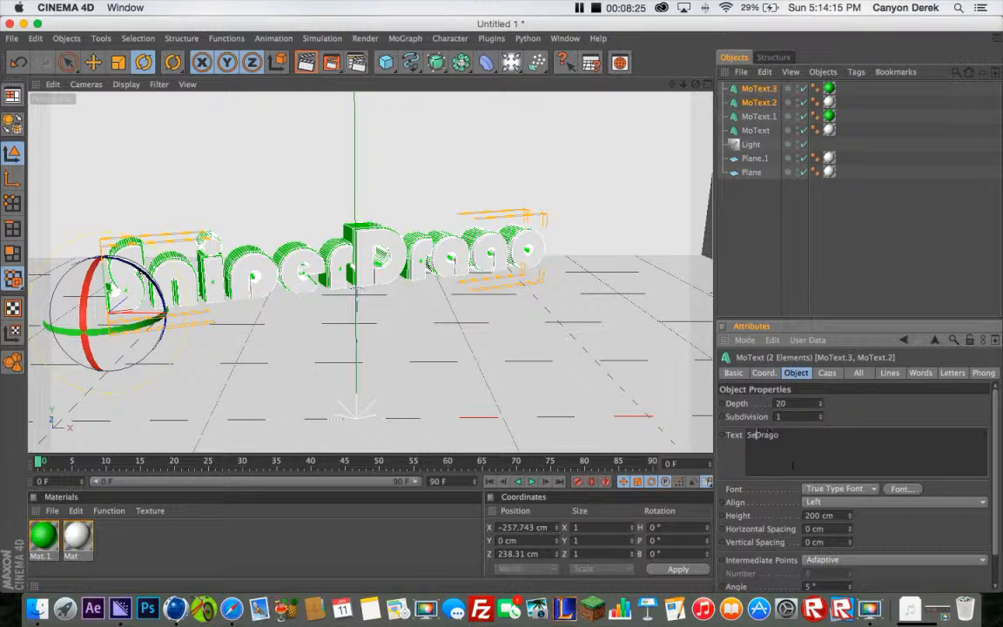
{"action": "key", "text": "BackSpace"}
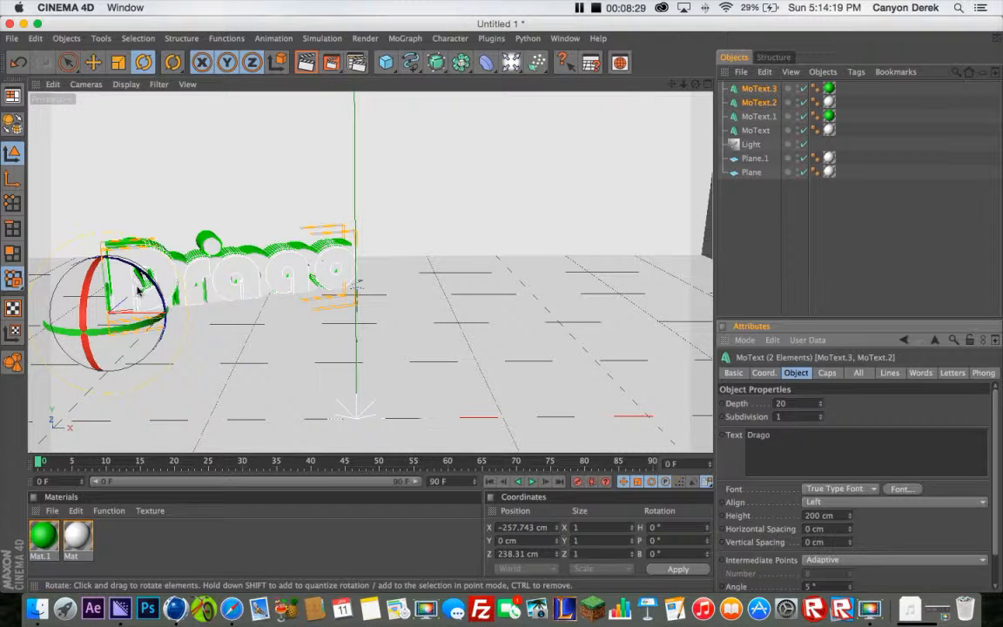
{"action": "left_click", "coordinate": [755, 116]}
{"action": "left_click", "coordinate": [755, 130]}
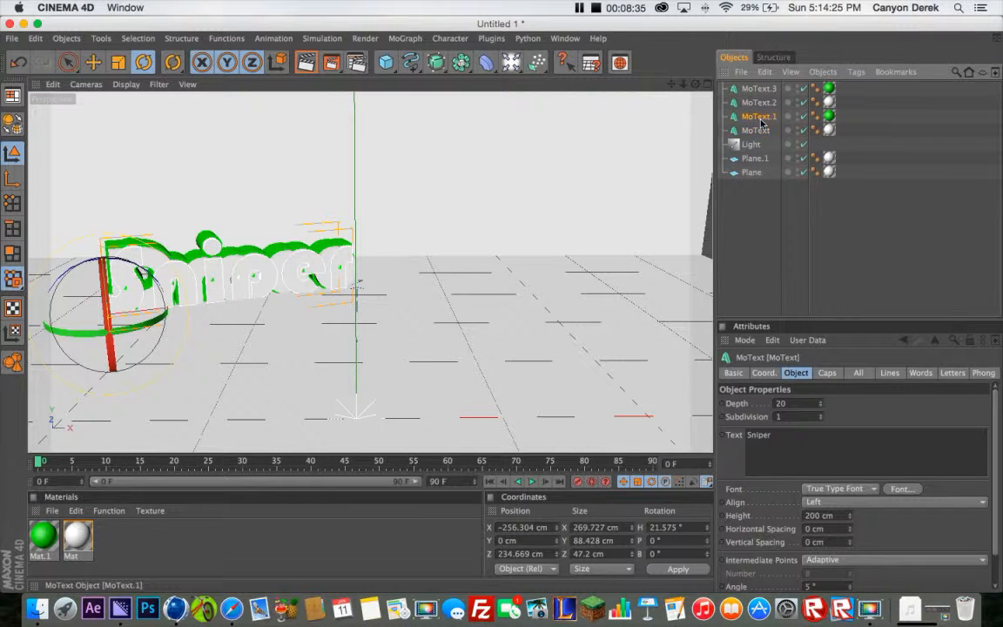
{"action": "left_click", "coordinate": [759, 118]}
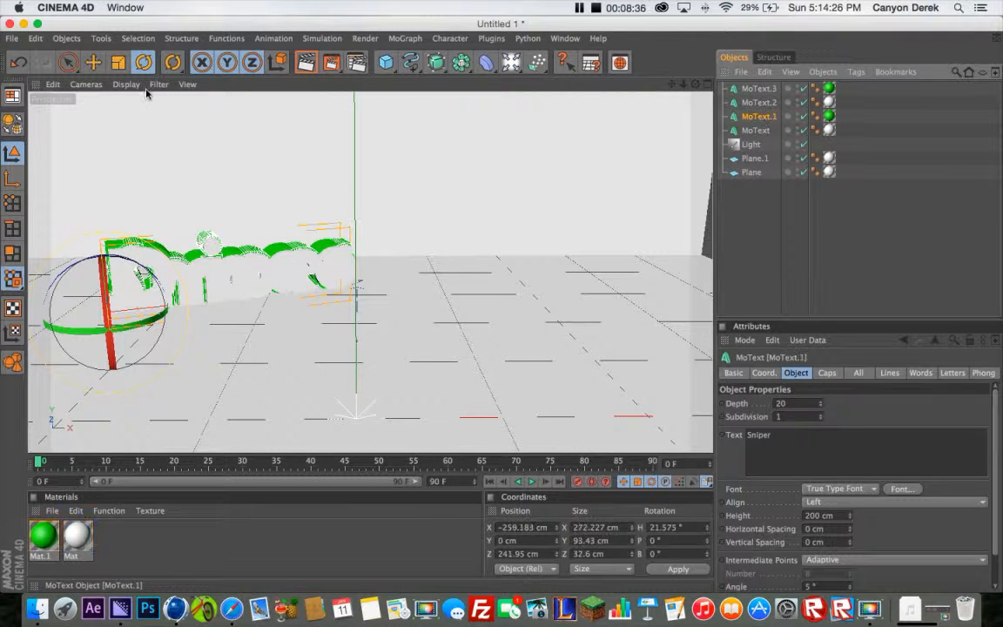
{"action": "left_click", "coordinate": [750, 131], "text": "shift"}
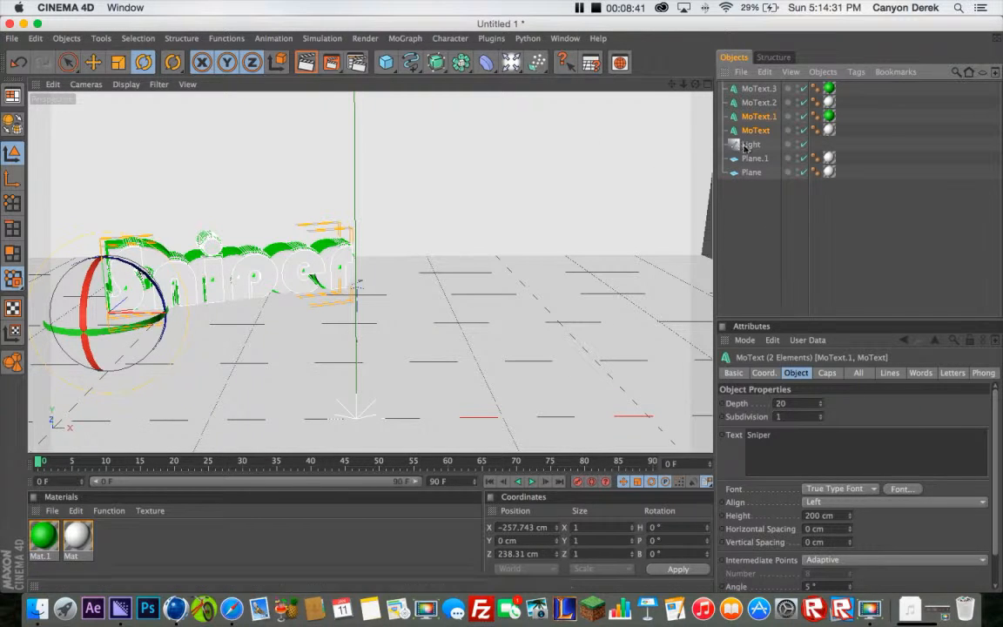
{"action": "left_click", "coordinate": [756, 217]}
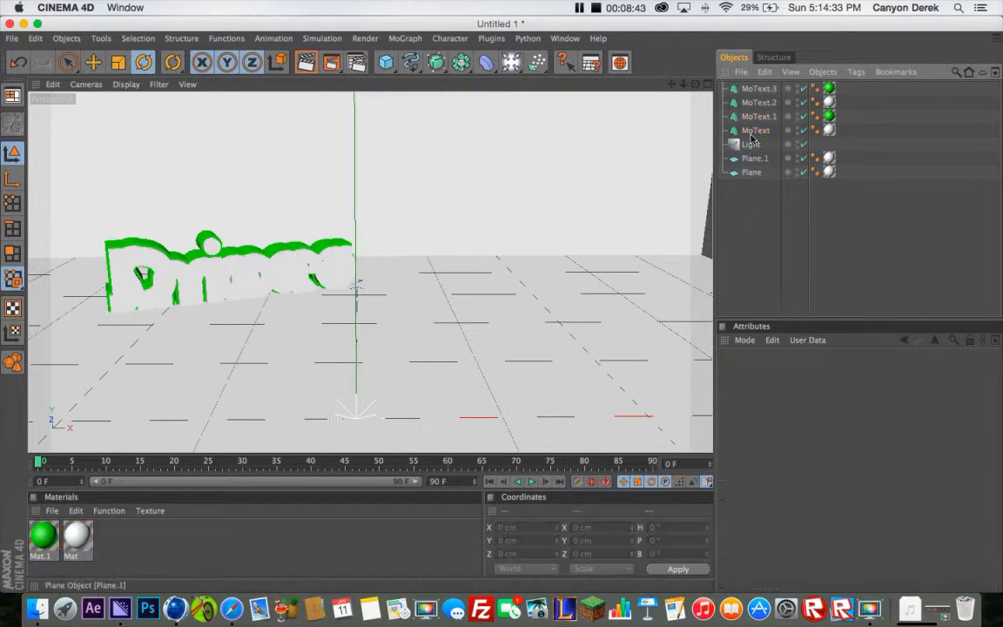
Move both Sniper text objects together straight up to a Y position of about 75.3 cm, above Drago, and deselect them
{"action": "left_click", "coordinate": [755, 116]}
{"action": "left_click", "coordinate": [756, 131], "text": "shift"}
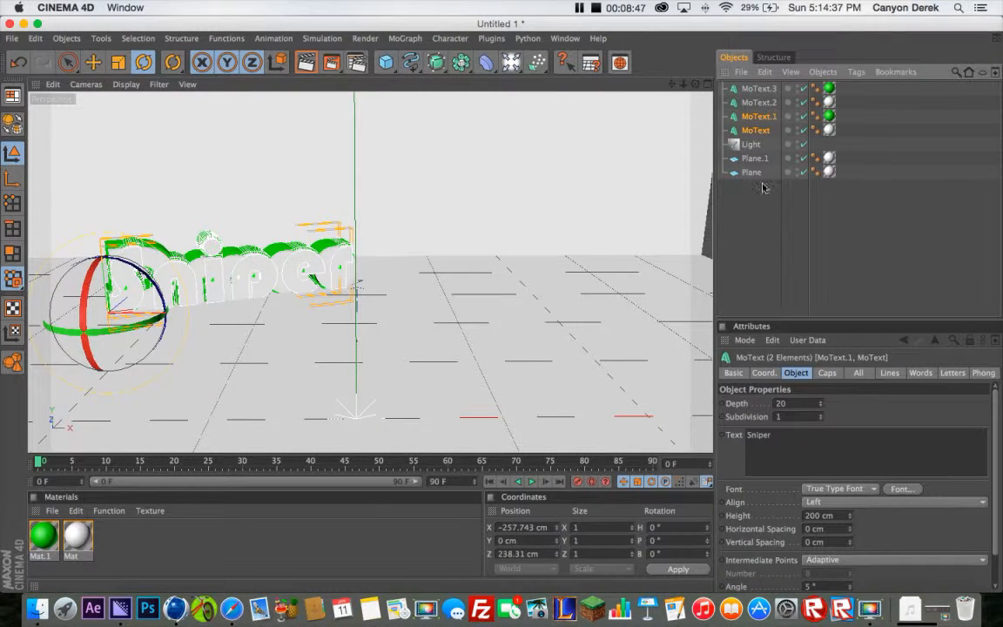
{"action": "left_click", "coordinate": [756, 216]}
{"action": "left_click", "coordinate": [756, 117]}
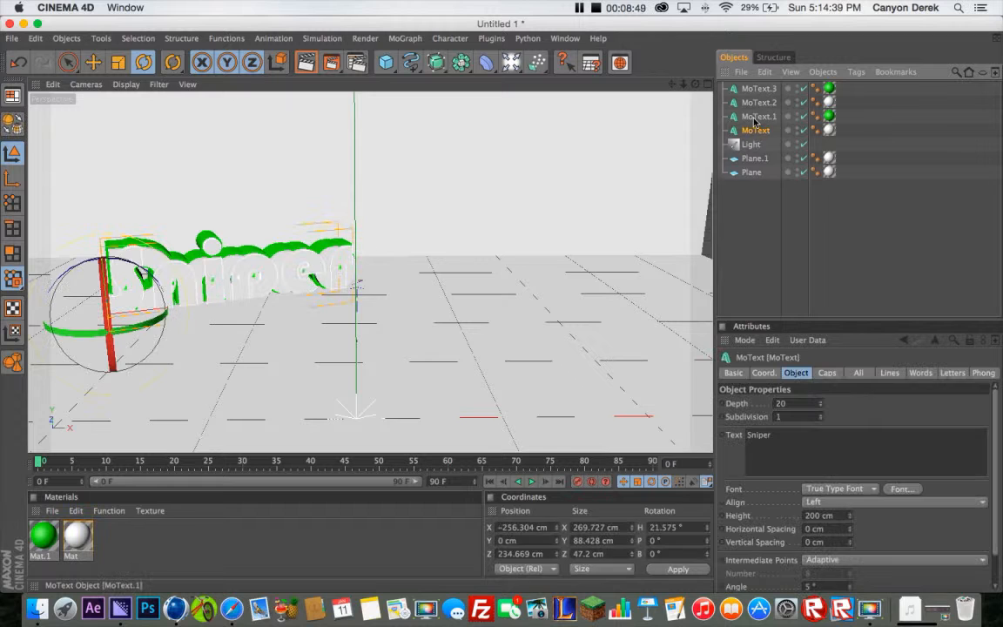
{"action": "left_click", "coordinate": [757, 130], "text": "shift"}
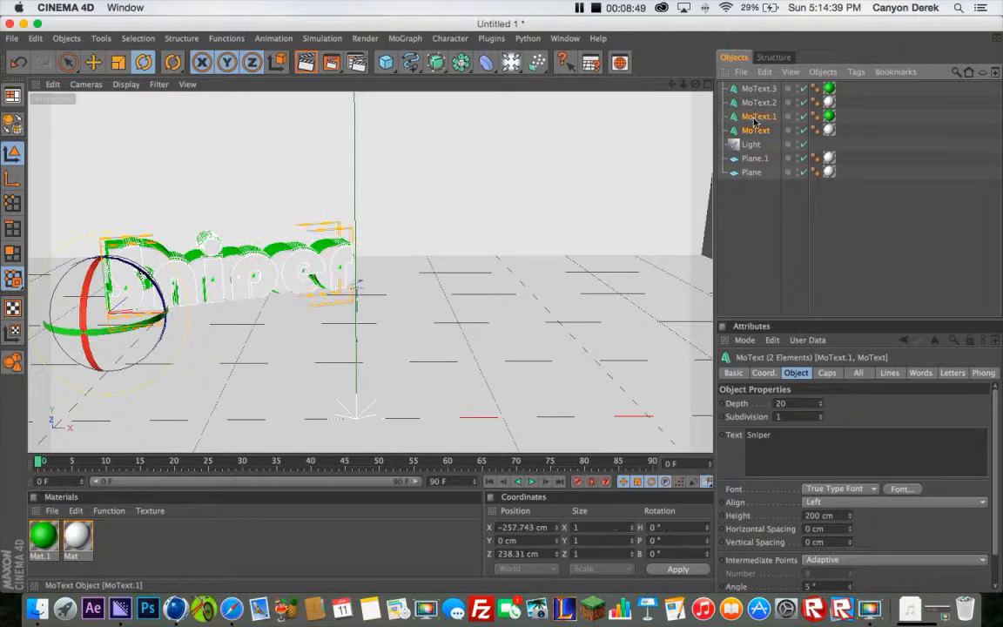
{"action": "left_click", "coordinate": [93, 63]}
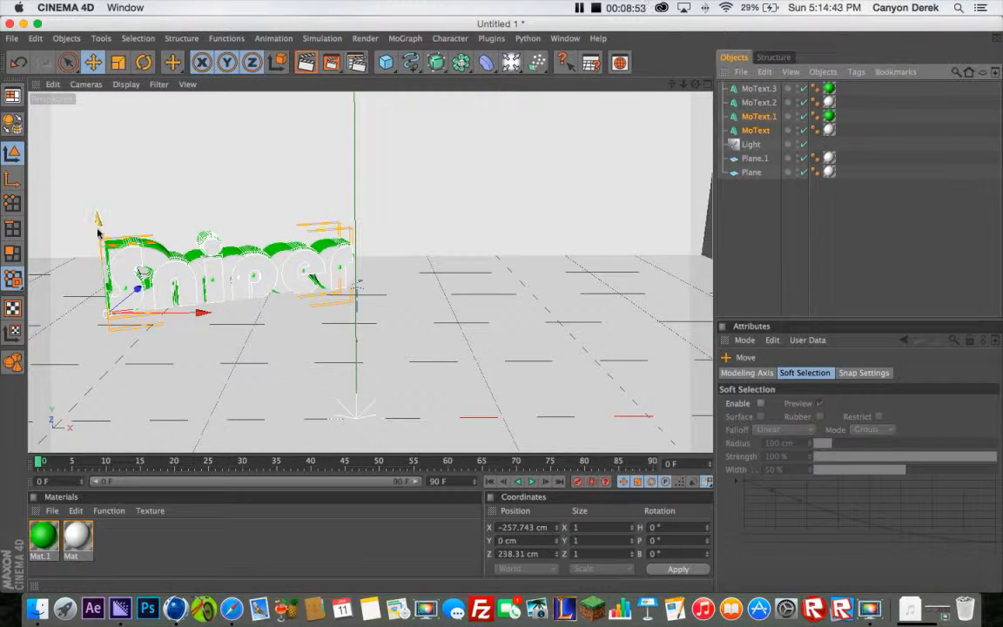
{"action": "left_click_drag", "start_coordinate": [97, 228], "coordinate": [89, 146]}
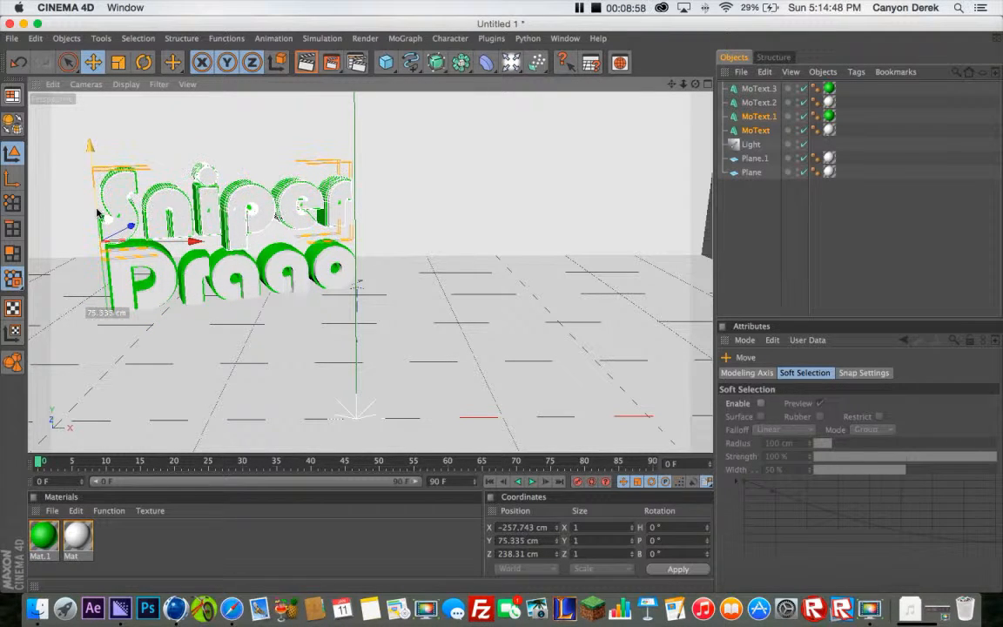
{"action": "left_click", "coordinate": [756, 251]}
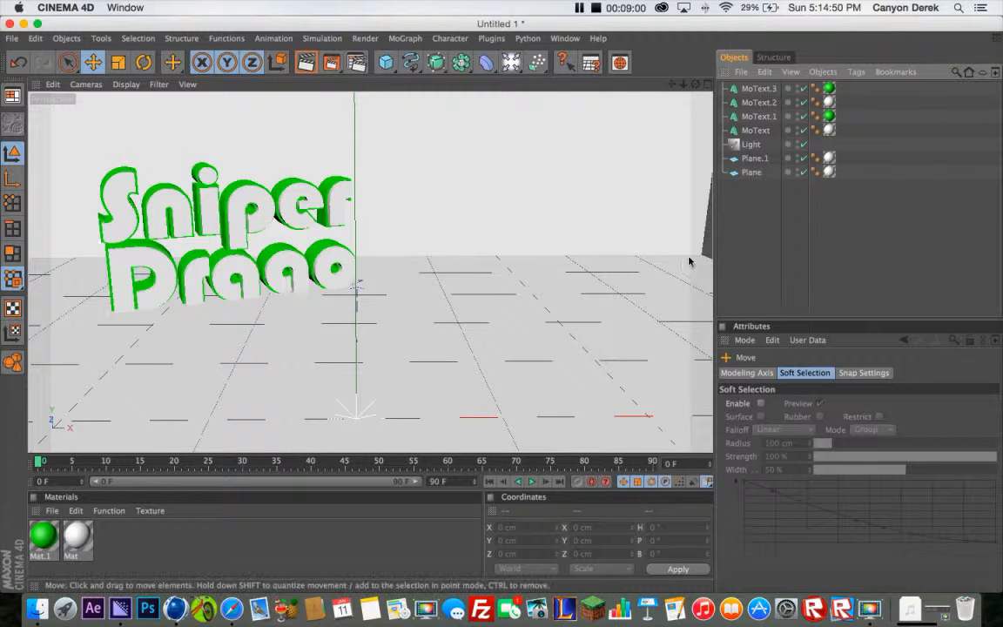
Change the wording of the white and green Sniper text objects, MoText and MoText.1, to all-capital SNIPER
{"action": "left_click", "coordinate": [756, 131]}
{"action": "left_click", "coordinate": [757, 117], "text": "shift"}
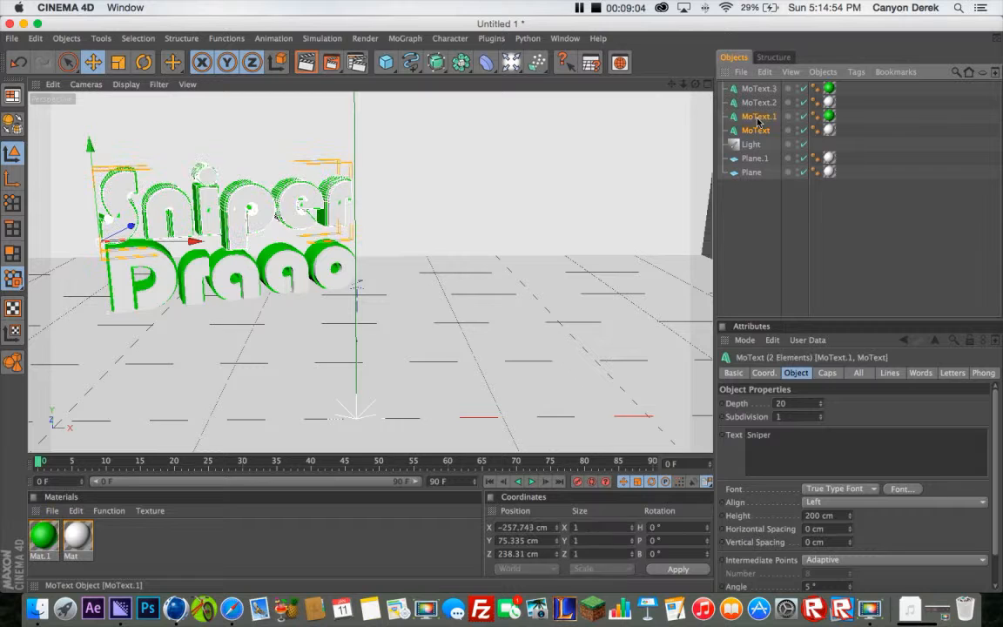
{"action": "left_click", "coordinate": [792, 434]}
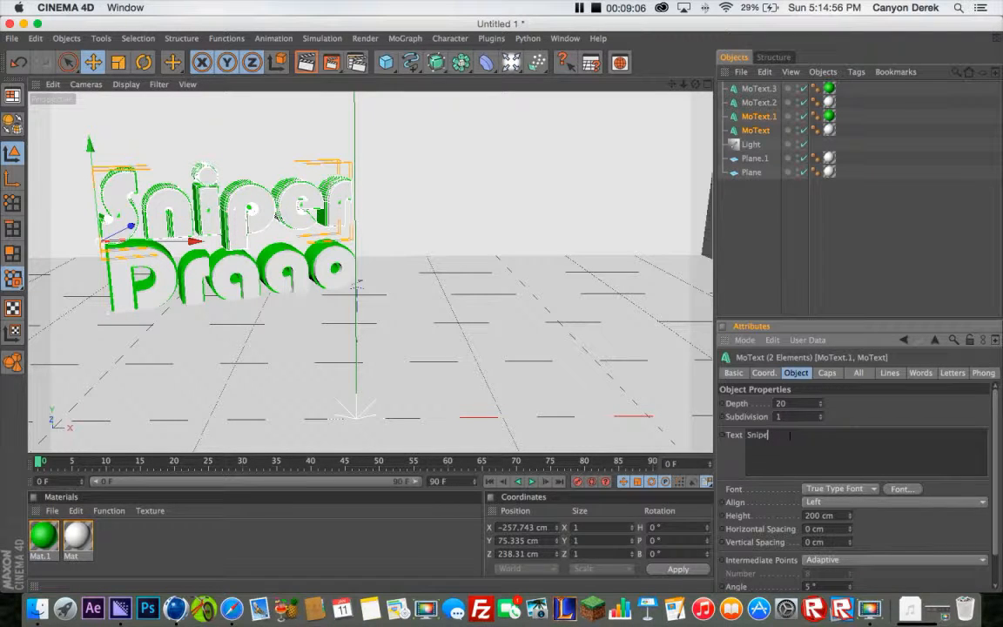
{"action": "key", "text": "BackSpace"}
{"action": "key", "text": "BackSpace"}
{"action": "key", "text": "BackSpace"}
{"action": "type", "text": "IPER"}
Change the wording of the two Drago text objects, MoText.3 and MoText.2, to all-capital DRAGO, and deselect them
{"action": "left_click", "coordinate": [754, 100]}
{"action": "left_click", "coordinate": [754, 89]}
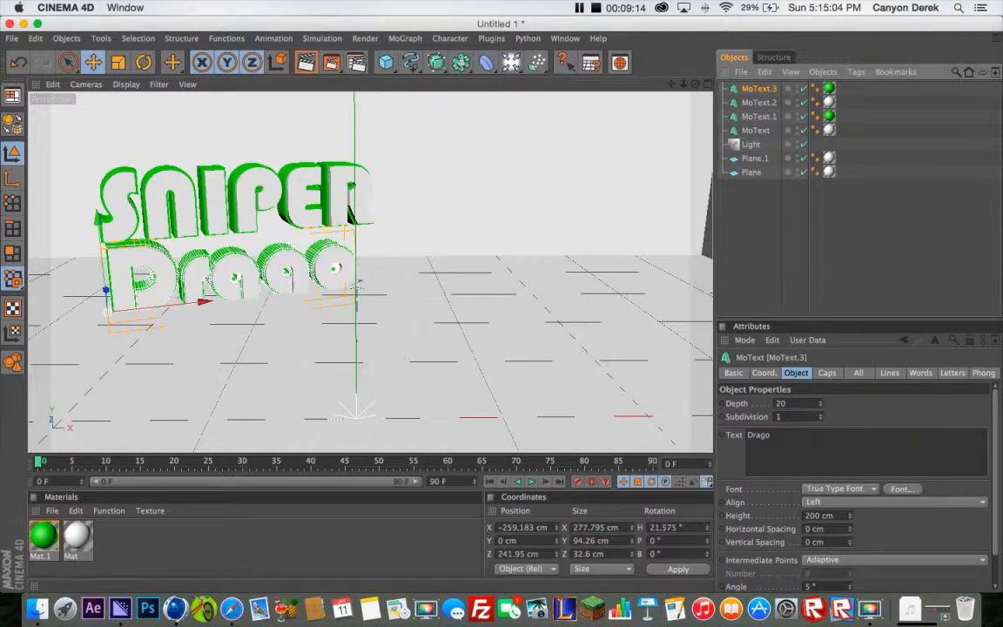
{"action": "left_click", "coordinate": [792, 433]}
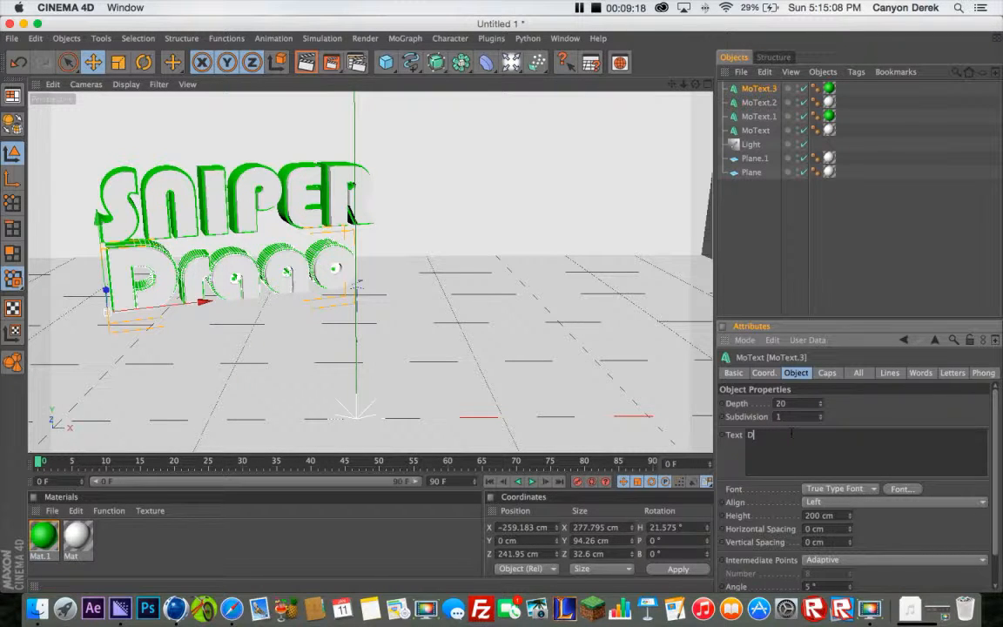
{"action": "left_click", "coordinate": [848, 422]}
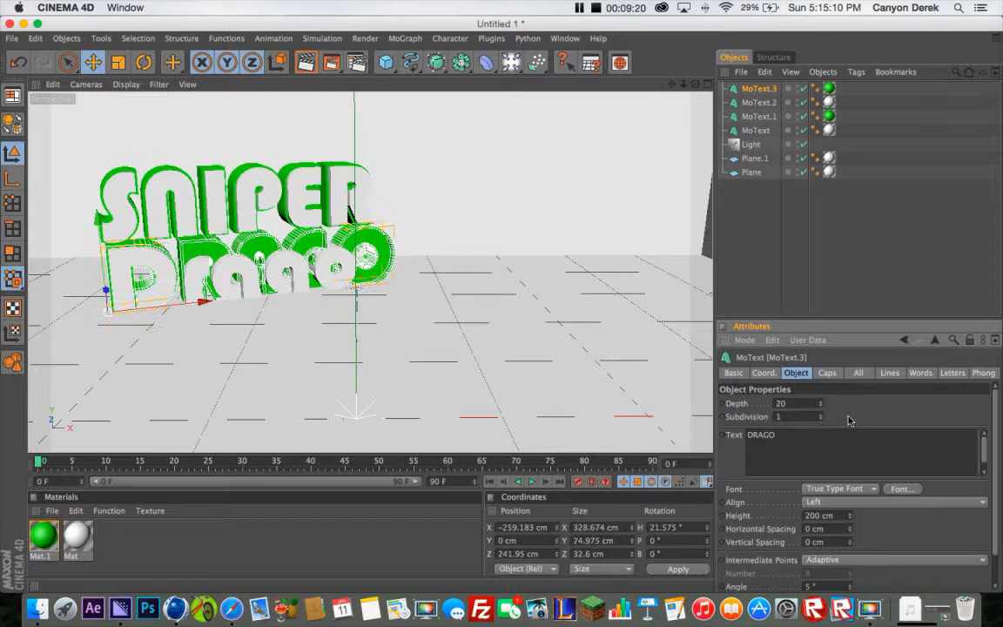
{"action": "left_click", "coordinate": [759, 103], "text": "shift"}
{"action": "left_click", "coordinate": [791, 440]}
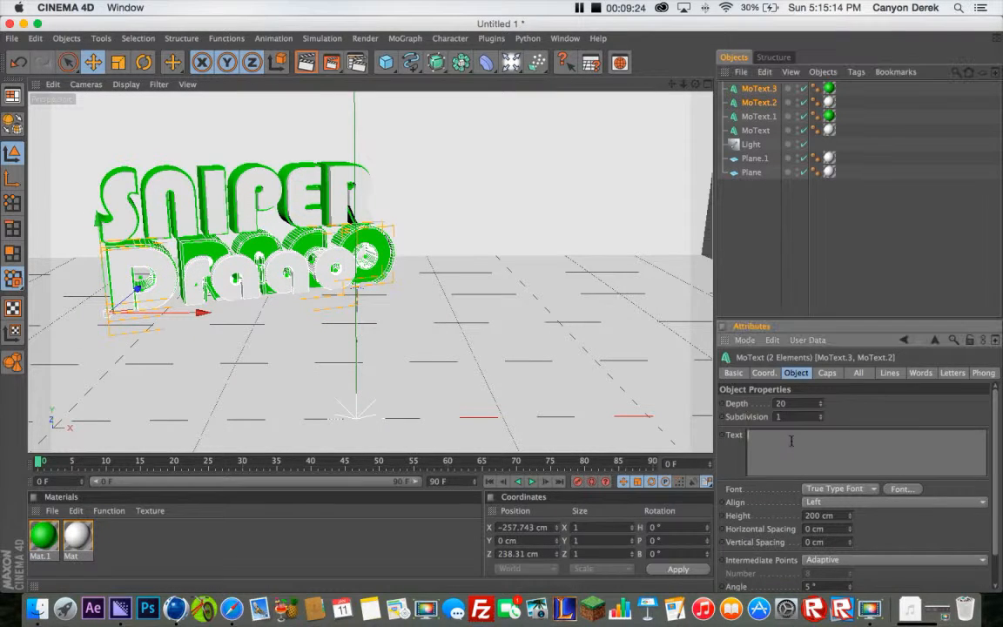
{"action": "type", "text": "DRAGO"}
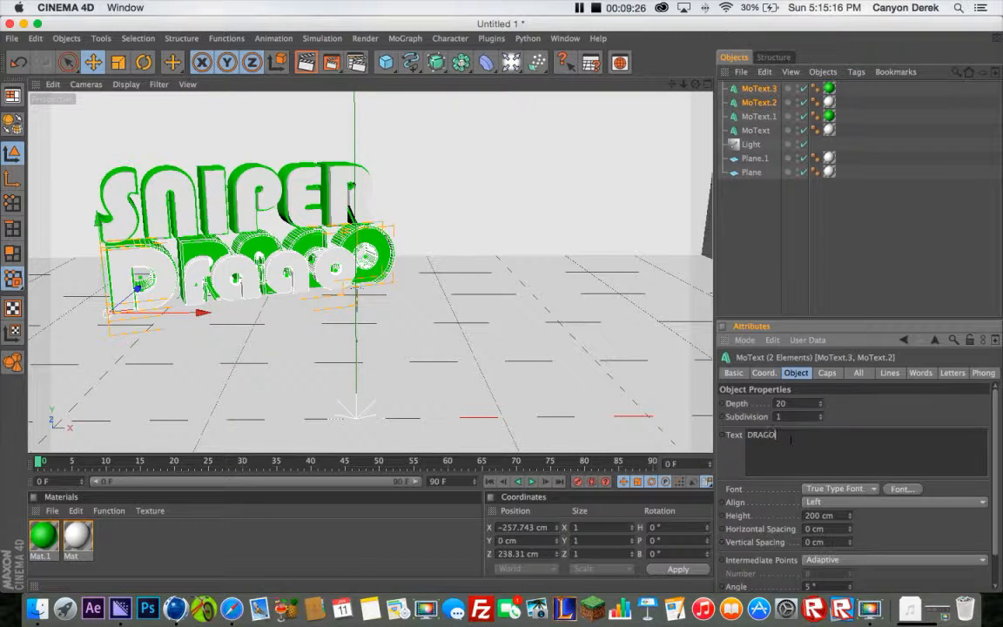
{"action": "left_click", "coordinate": [850, 411]}
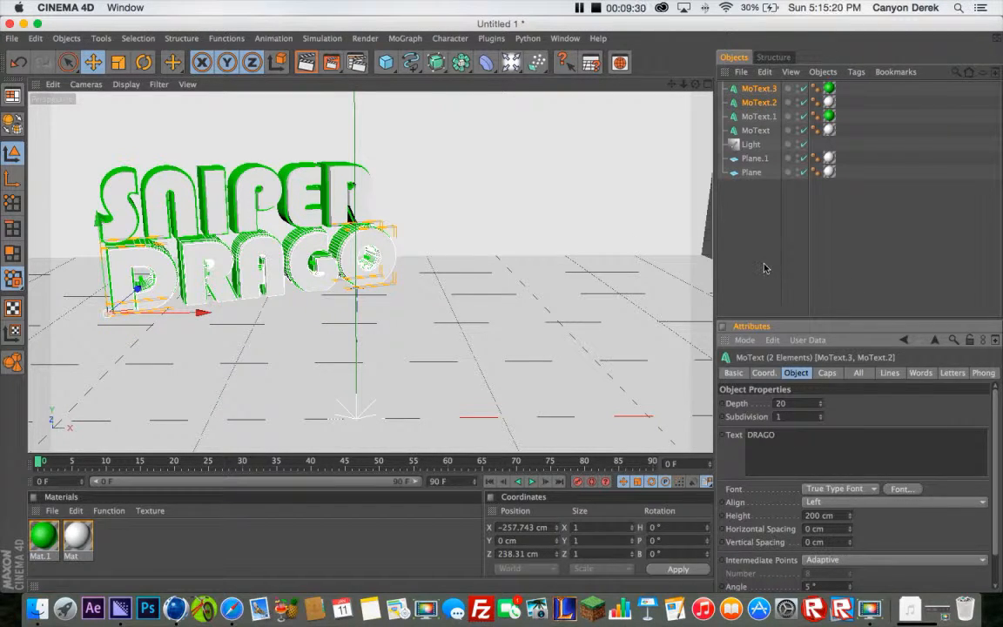
{"action": "left_click", "coordinate": [685, 236]}
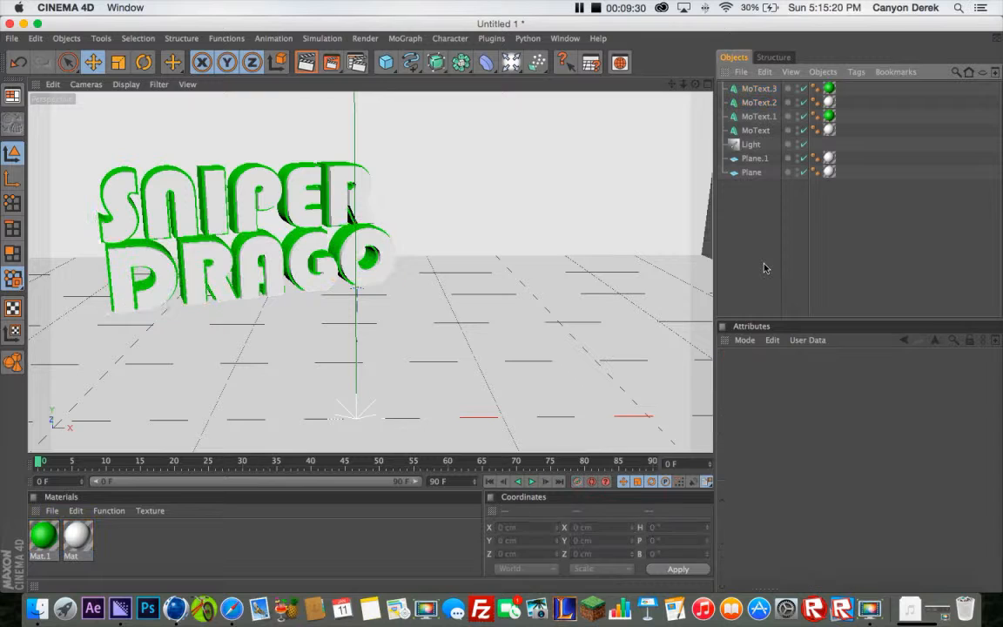
Set the X and Y scale of all four text objects together to 0.8
{"action": "left_click", "coordinate": [755, 130]}
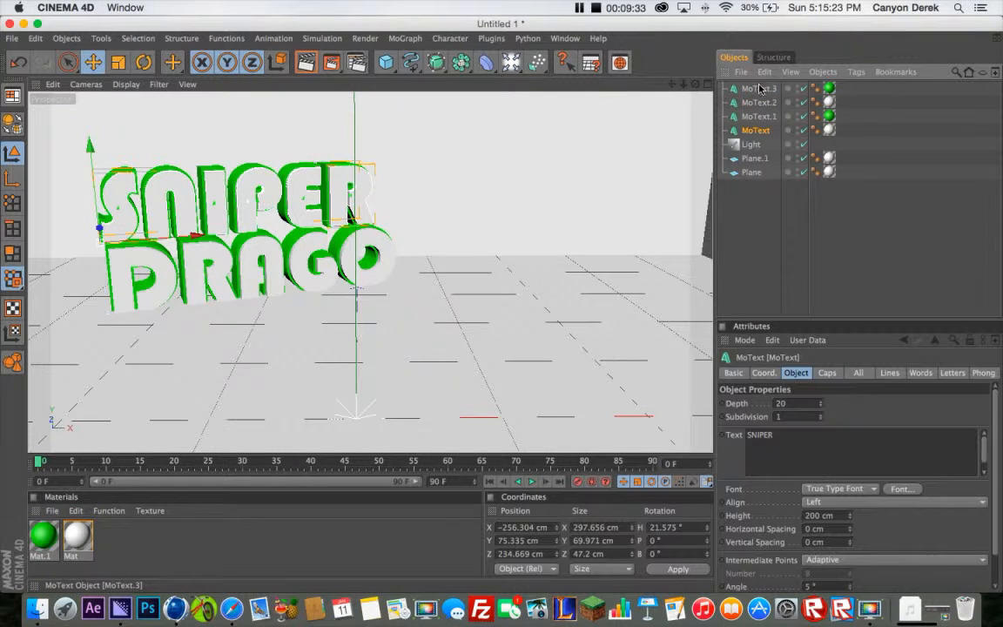
{"action": "left_click", "coordinate": [759, 89], "text": "shift"}
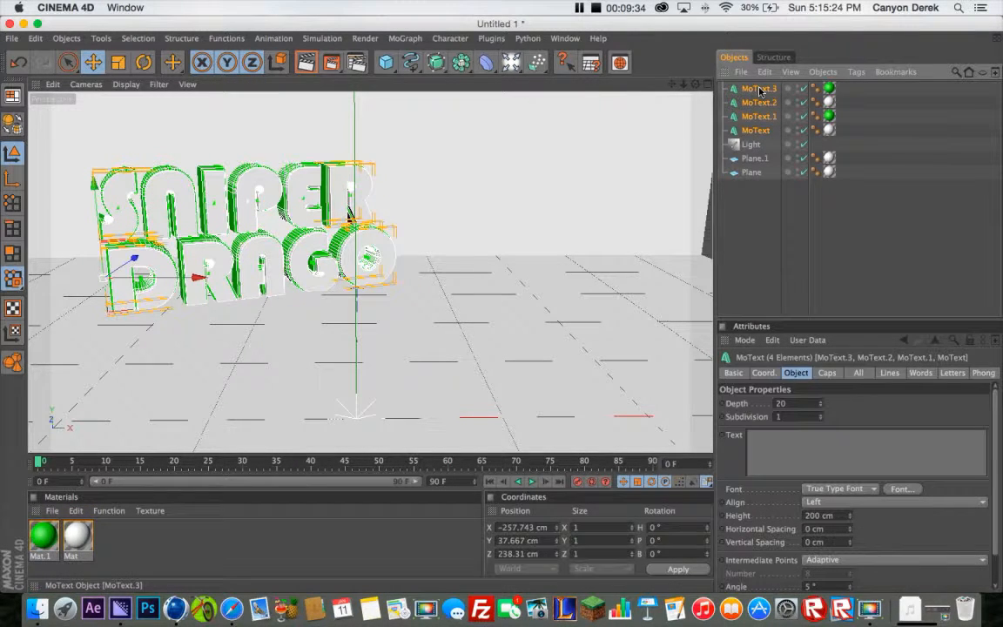
{"action": "left_click", "coordinate": [763, 372]}
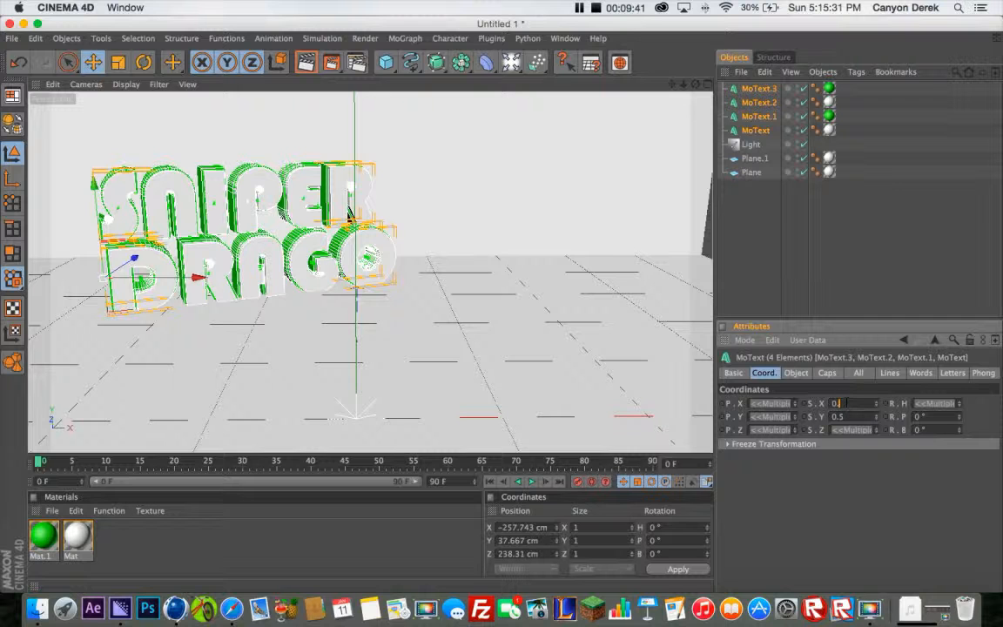
{"action": "type", "text": "0.8"}
{"action": "key", "text": "Tab"}
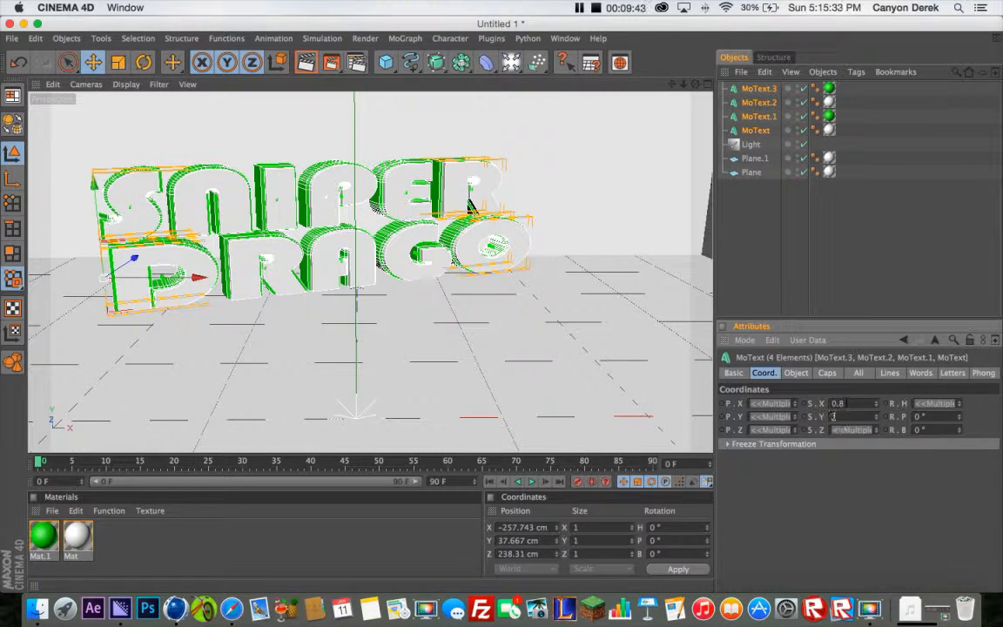
{"action": "type", "text": ".8"}
{"action": "key", "text": "Tab"}
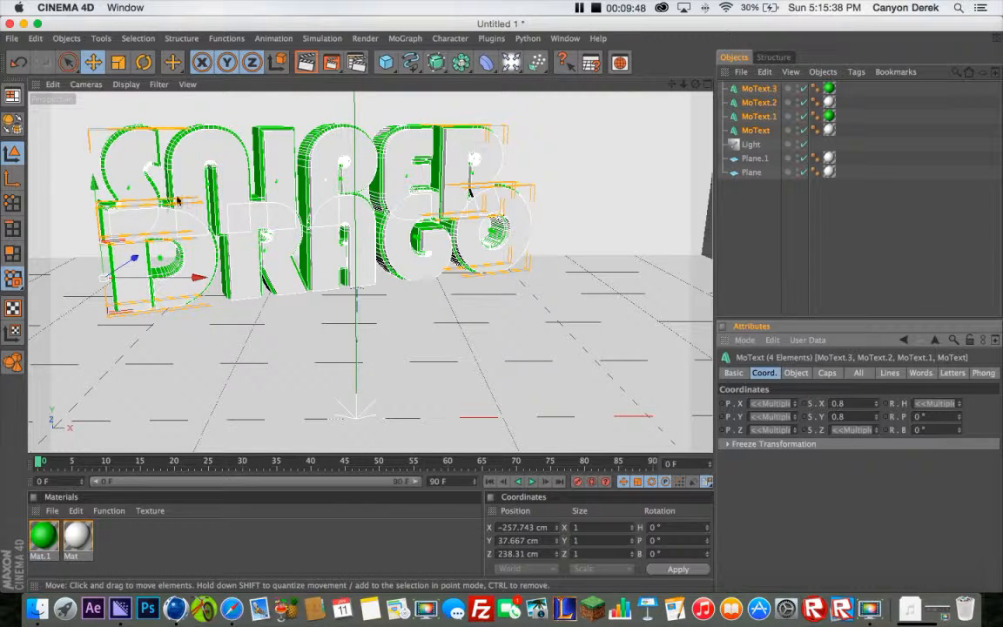
Raise both SNIPER text objects to a Y position of about 123.5 cm so they clear DRAGO, and deselect them
{"action": "left_click", "coordinate": [768, 103]}
{"action": "left_click", "coordinate": [763, 90], "text": "shift"}
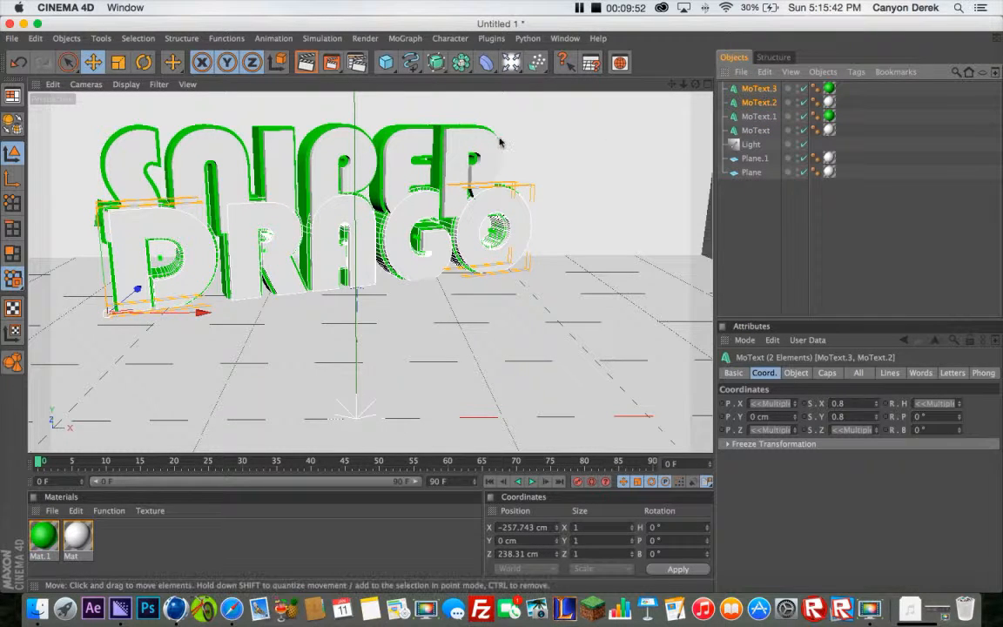
{"action": "left_click", "coordinate": [758, 116]}
{"action": "left_click", "coordinate": [756, 130], "text": "shift"}
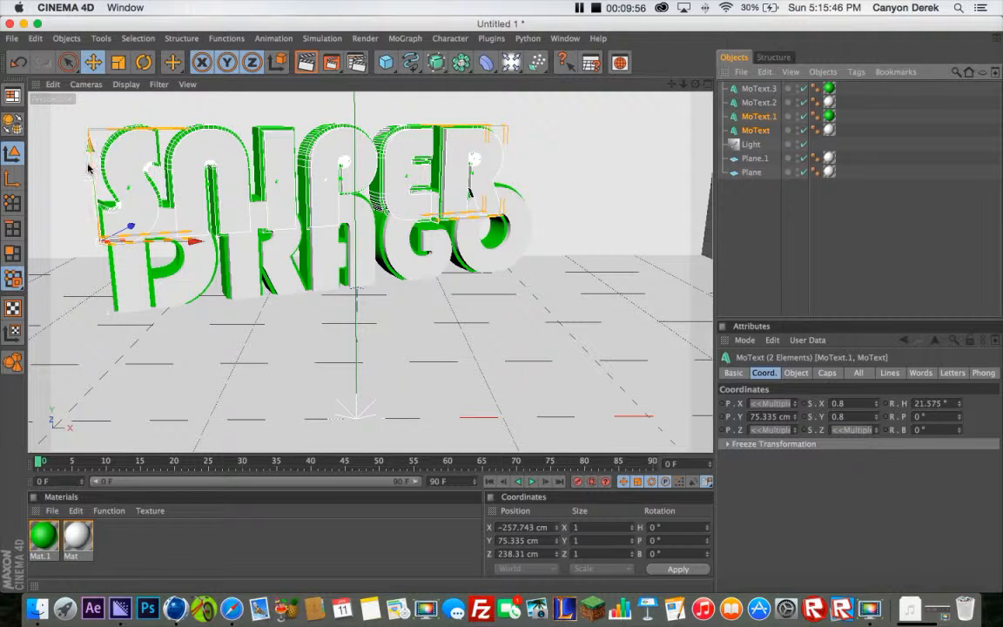
{"action": "left_click_drag", "start_coordinate": [98, 252], "coordinate": [98, 240]}
{"action": "left_click_drag", "start_coordinate": [98, 233], "coordinate": [99, 216]}
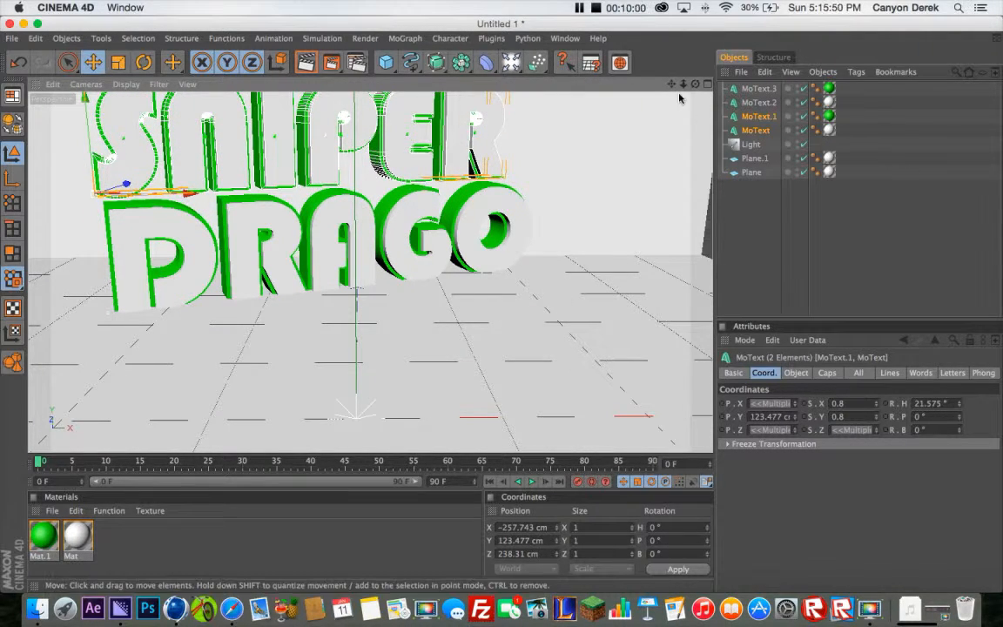
{"action": "left_click_drag", "start_coordinate": [671, 85], "coordinate": [675, 128]}
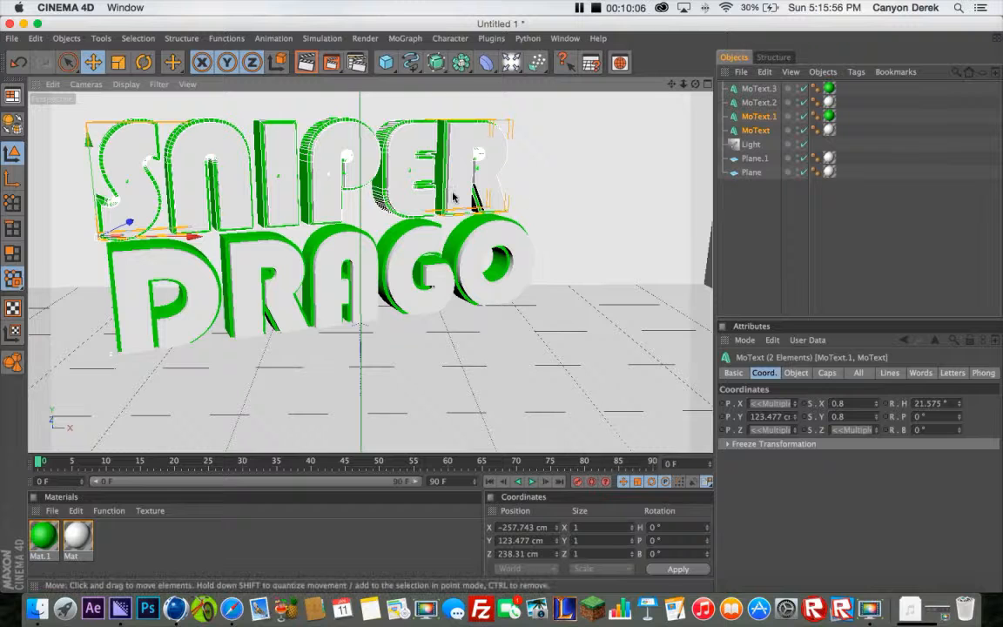
{"action": "left_click", "coordinate": [768, 236]}
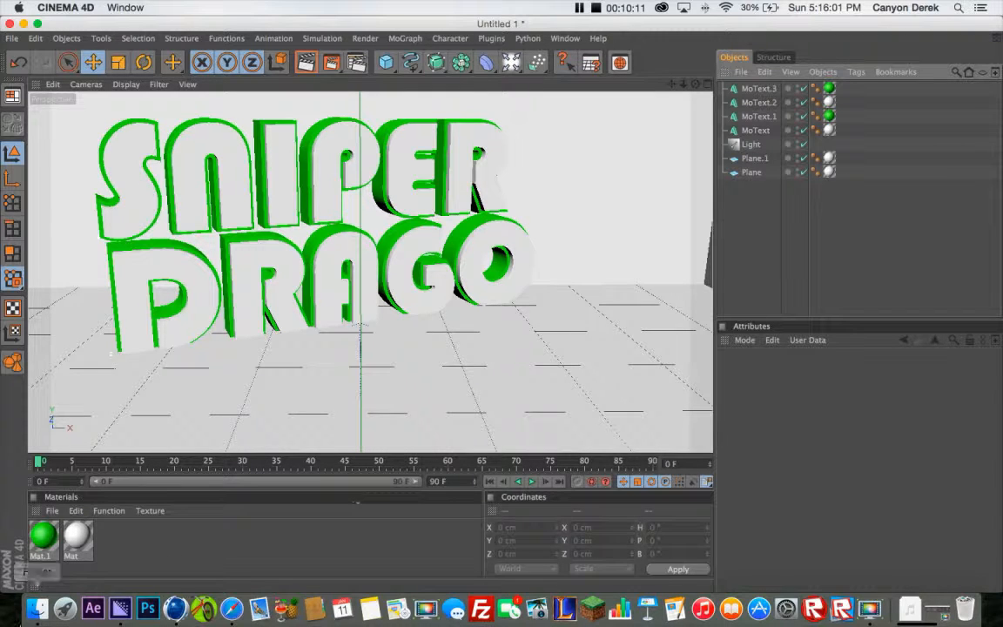
Switch to Finder and open the C4D folder on the Desktop
{"action": "left_click", "coordinate": [37, 615]}
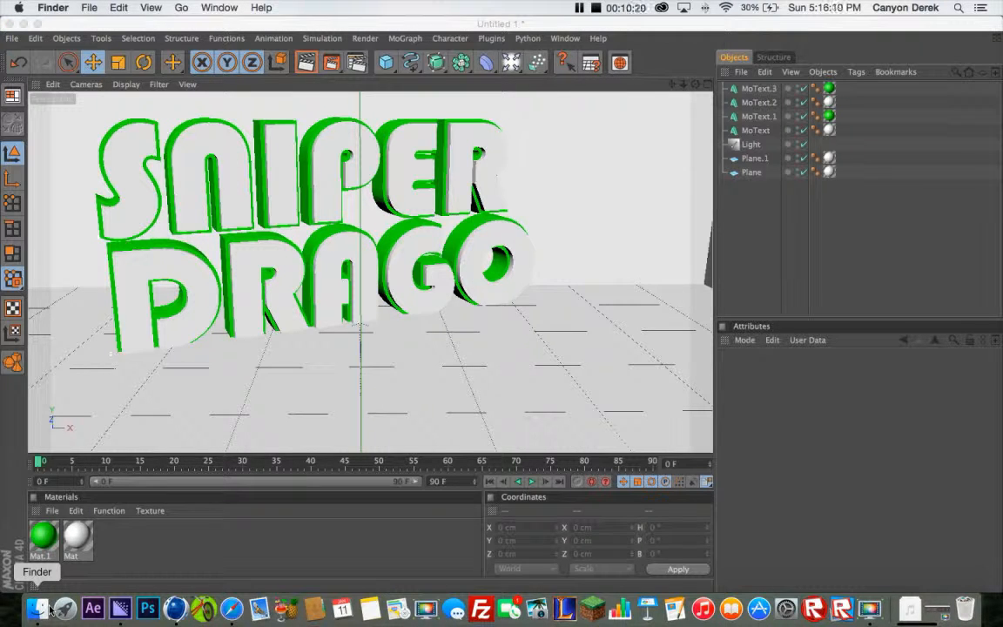
{"action": "left_click", "coordinate": [48, 607]}
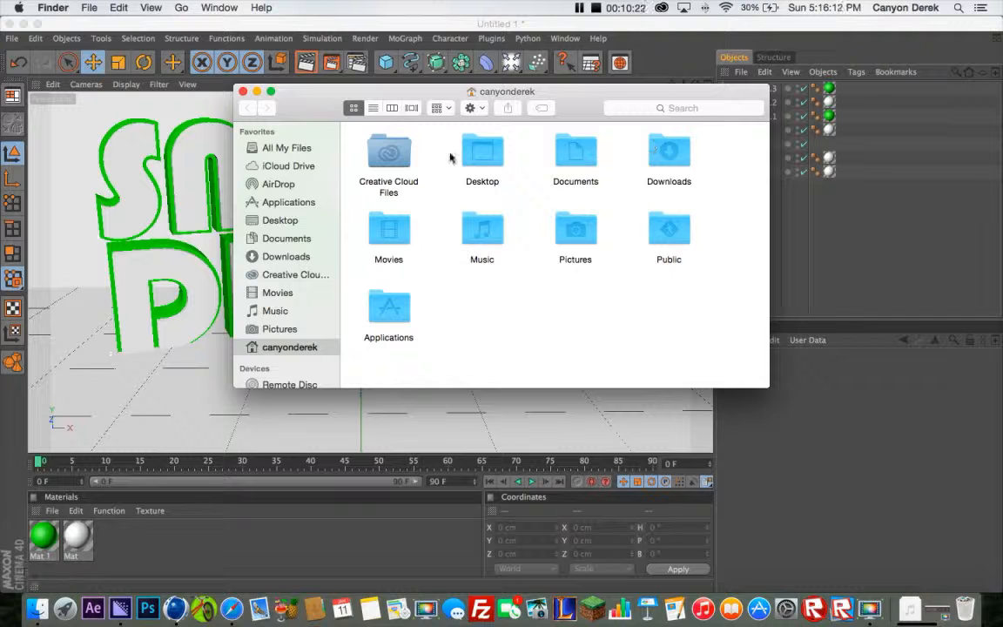
{"action": "double_click", "coordinate": [483, 158]}
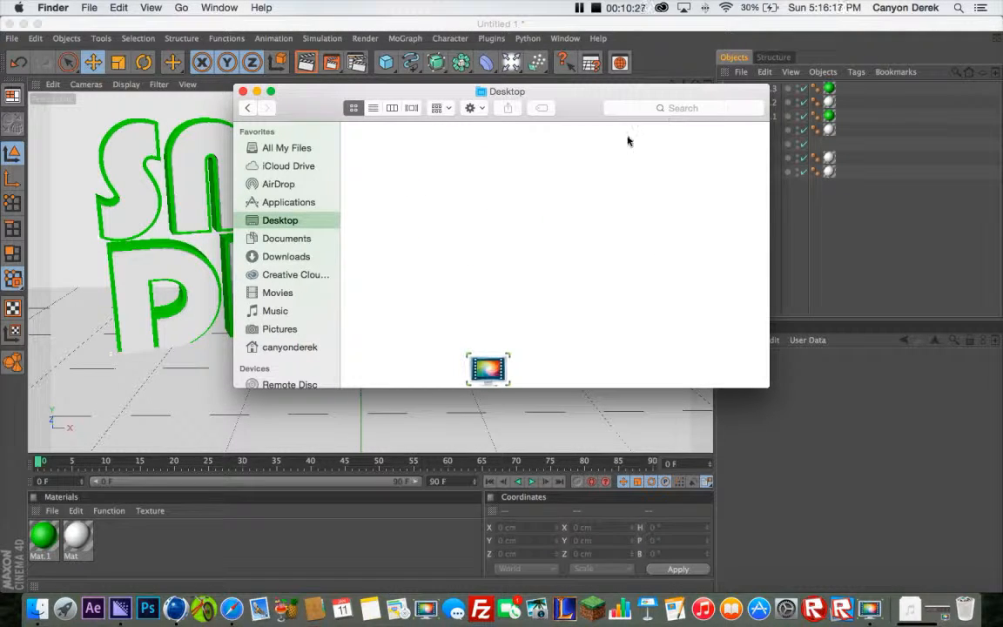
{"action": "scroll", "coordinate": [499, 202], "scroll_direction": "down", "scroll_amount": 1}
{"action": "scroll", "coordinate": [500, 209], "scroll_direction": "up", "scroll_amount": 5}
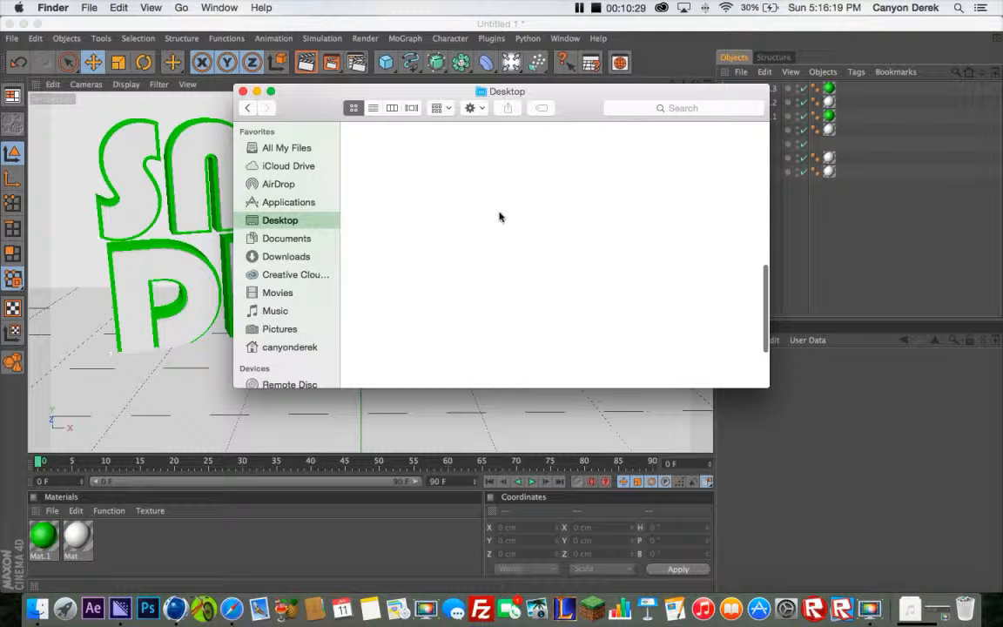
{"action": "scroll", "coordinate": [498, 216], "scroll_direction": "up", "scroll_amount": 5}
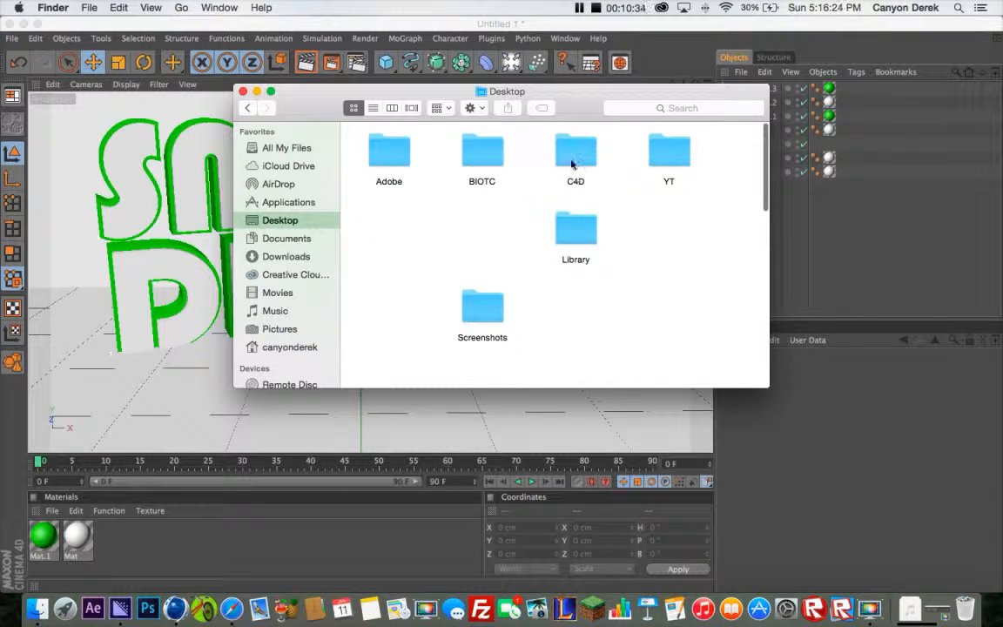
{"action": "double_click", "coordinate": [572, 161]}
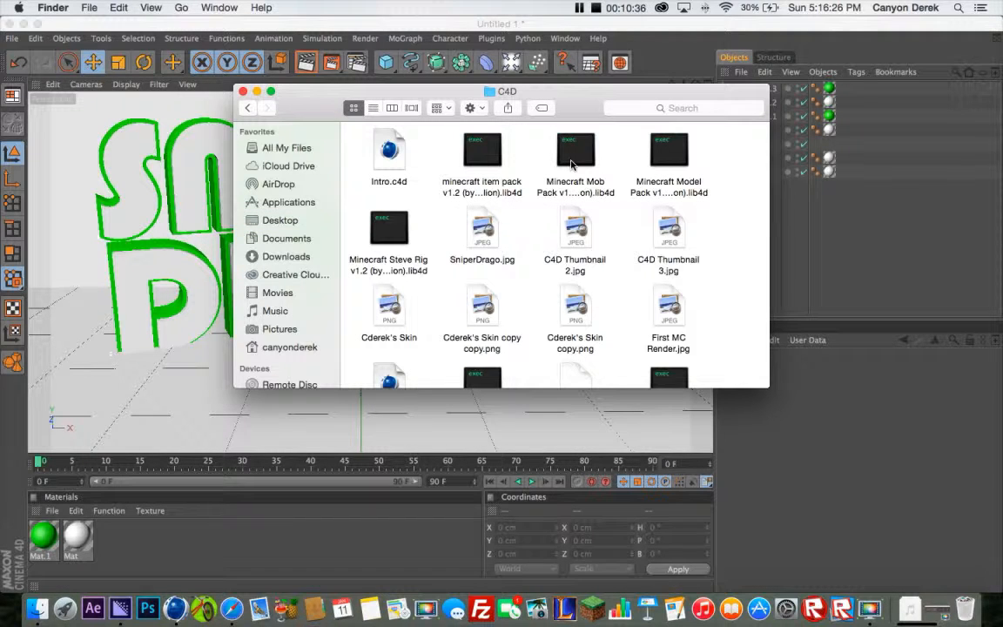
Open the Minecraft Steve Rig v1.2 library file in Cinema 4D and add its Steve (No Facial Expressions) rig to the scene
{"action": "left_click", "coordinate": [391, 231]}
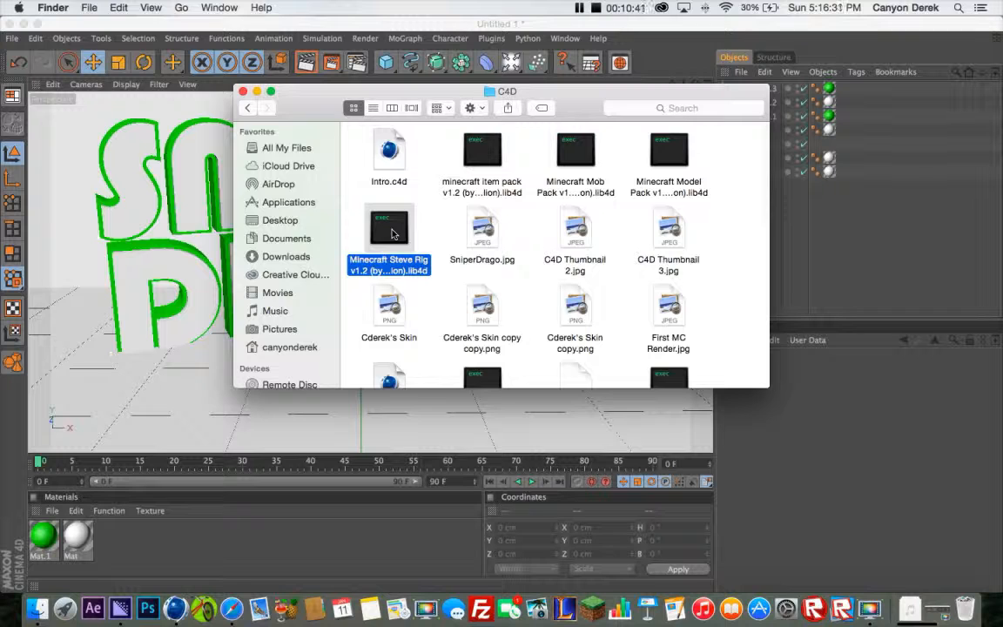
{"action": "double_click", "coordinate": [392, 231]}
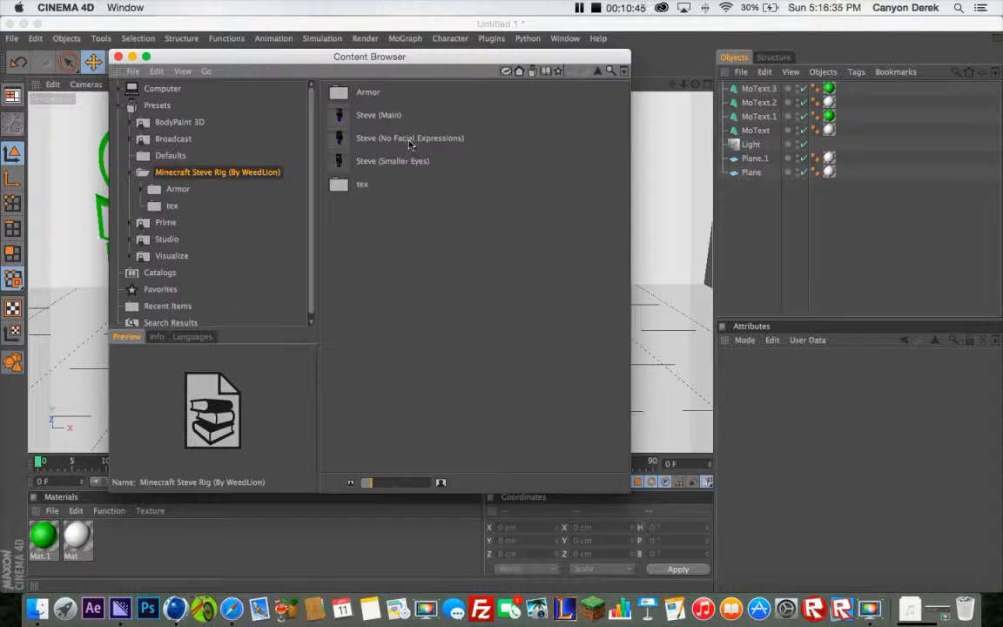
{"action": "double_click", "coordinate": [409, 140]}
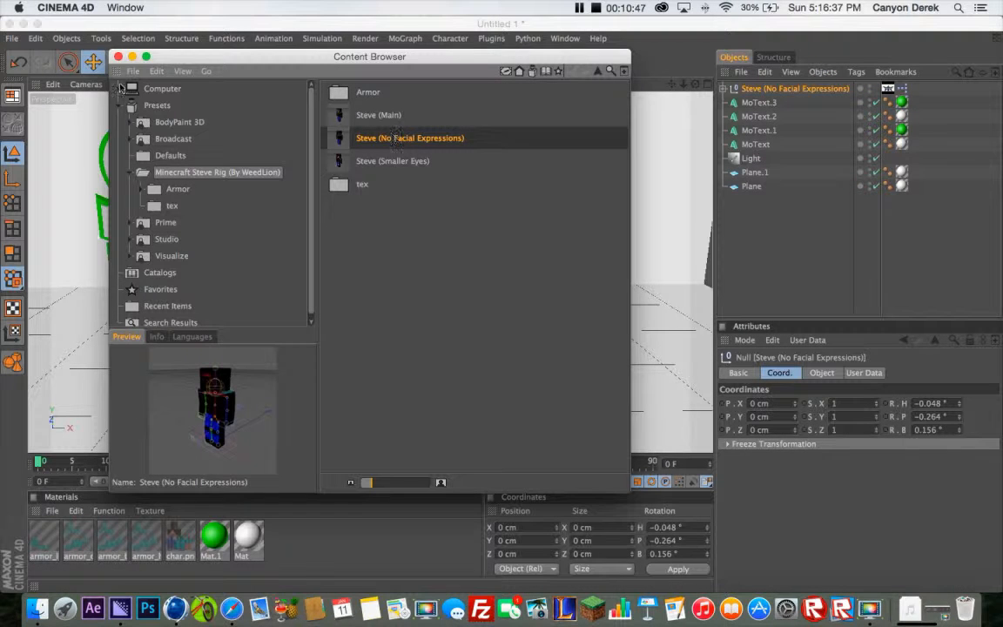
Place the Steve rig on the floor beside the text at about X 313.7, Z 314.8 cm and rotate its heading to about -36.6°
{"action": "left_click", "coordinate": [118, 57]}
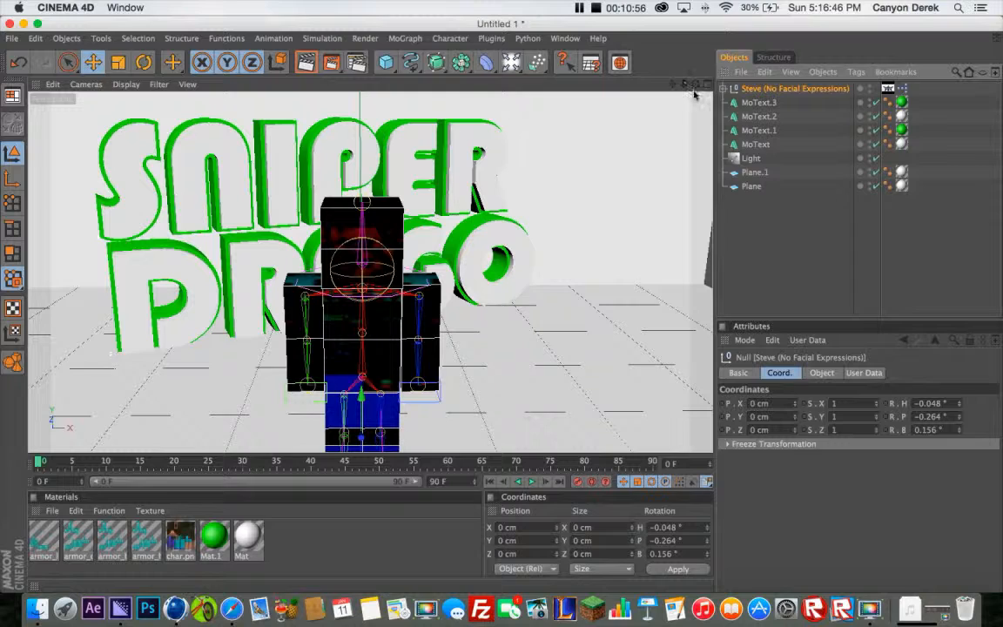
{"action": "left_click_drag", "start_coordinate": [696, 84], "coordinate": [740, 102]}
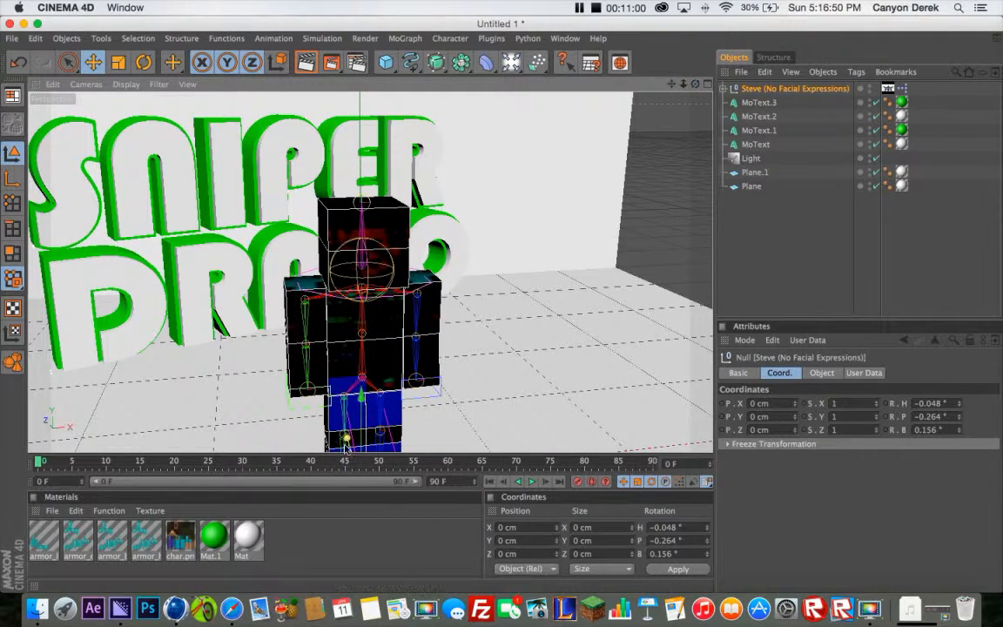
{"action": "left_click_drag", "start_coordinate": [346, 446], "coordinate": [344, 440]}
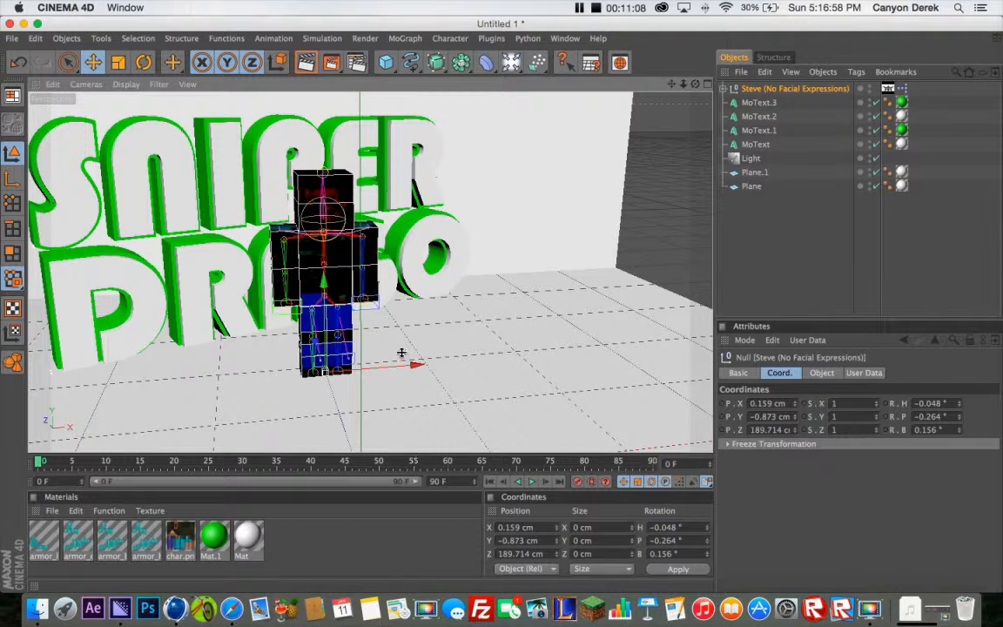
{"action": "left_click_drag", "start_coordinate": [411, 372], "coordinate": [502, 308]}
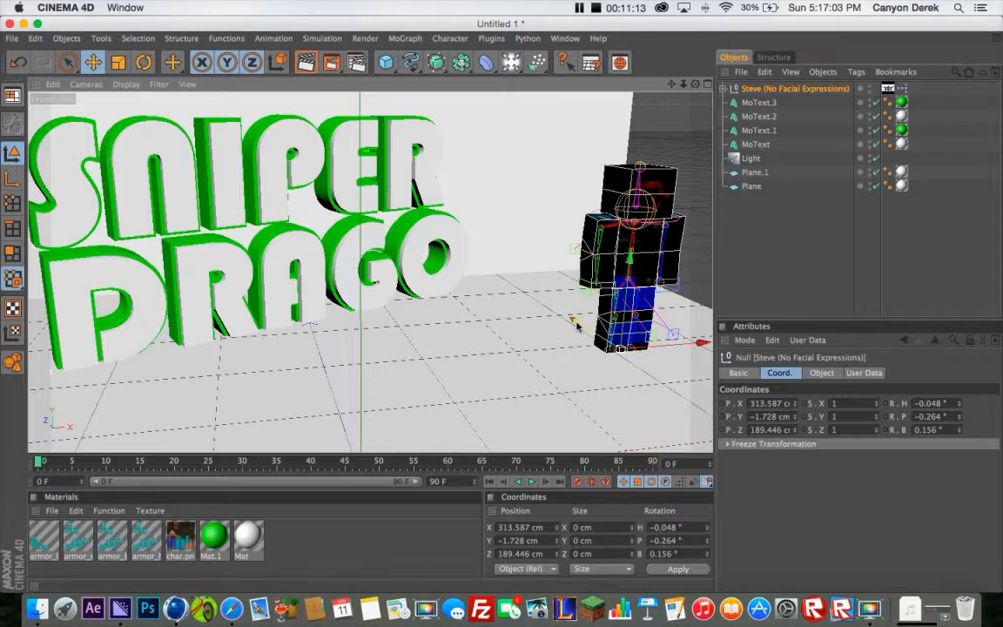
{"action": "mouse_move", "coordinate": [573, 320]}
{"action": "left_mouse_down"}
{"action": "mouse_move", "coordinate": [568, 313]}
{"action": "mouse_move", "coordinate": [598, 334]}
{"action": "mouse_move", "coordinate": [571, 335]}
{"action": "left_mouse_up"}
{"action": "key", "text": "r"}
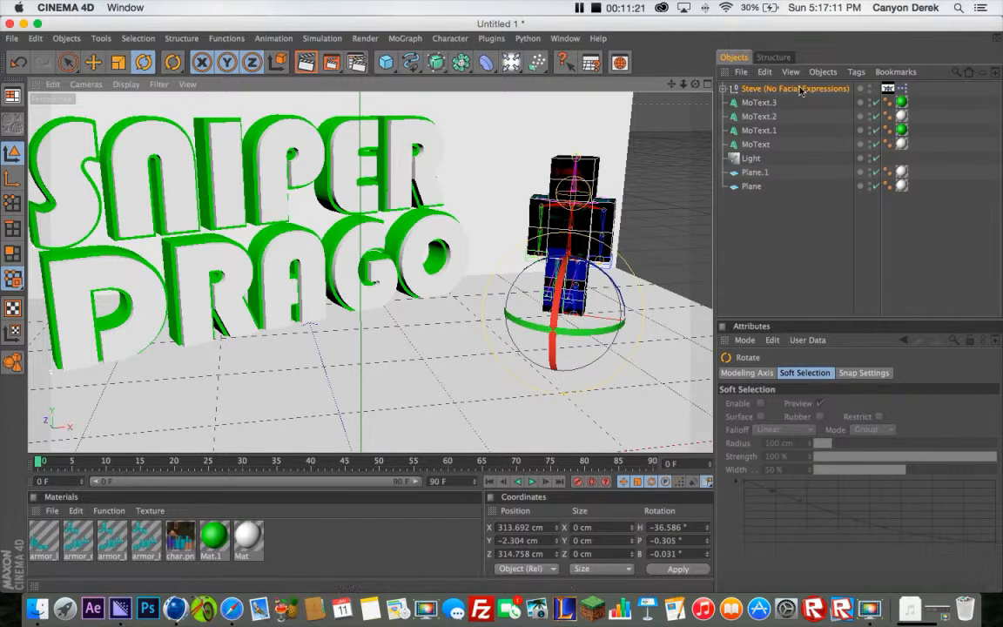
{"action": "left_click", "coordinate": [799, 89]}
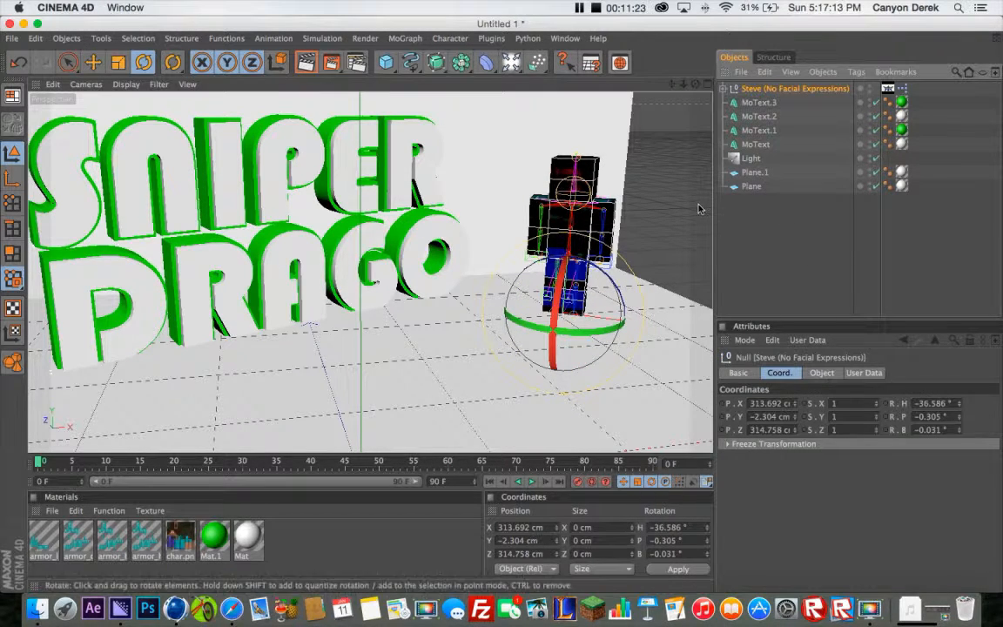
Enable the Specular channel of the char.png material on the Steve rig
{"action": "left_click", "coordinate": [178, 540]}
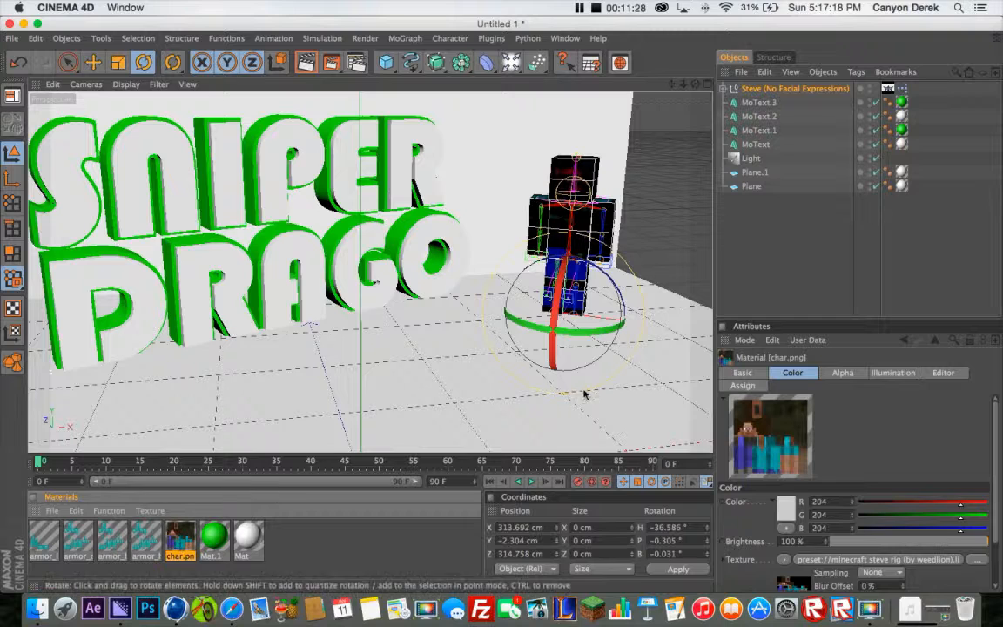
{"action": "scroll", "coordinate": [749, 515], "scroll_direction": "down", "scroll_amount": 2}
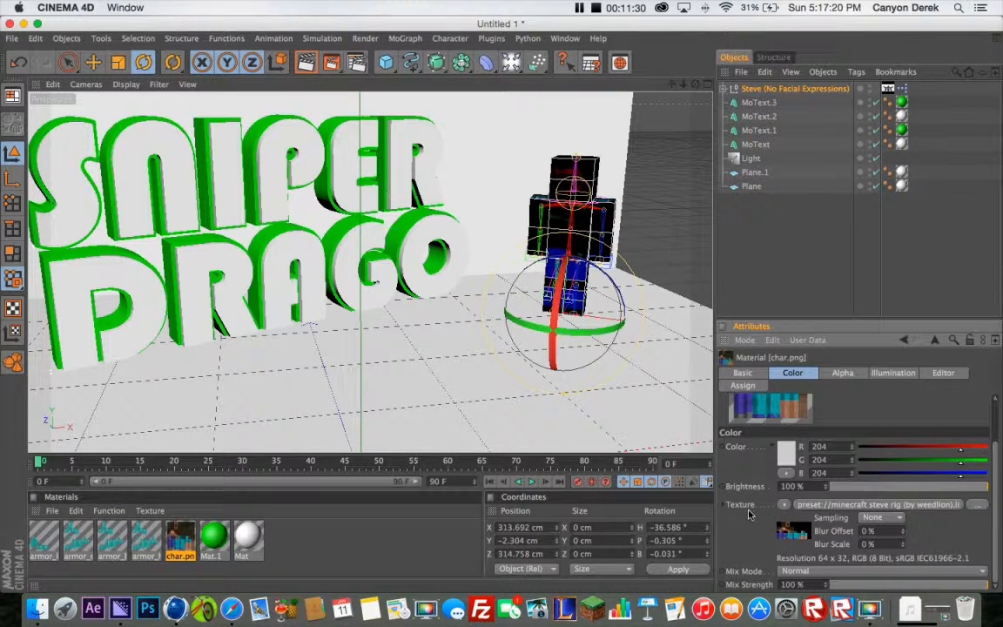
{"action": "left_click", "coordinate": [741, 372]}
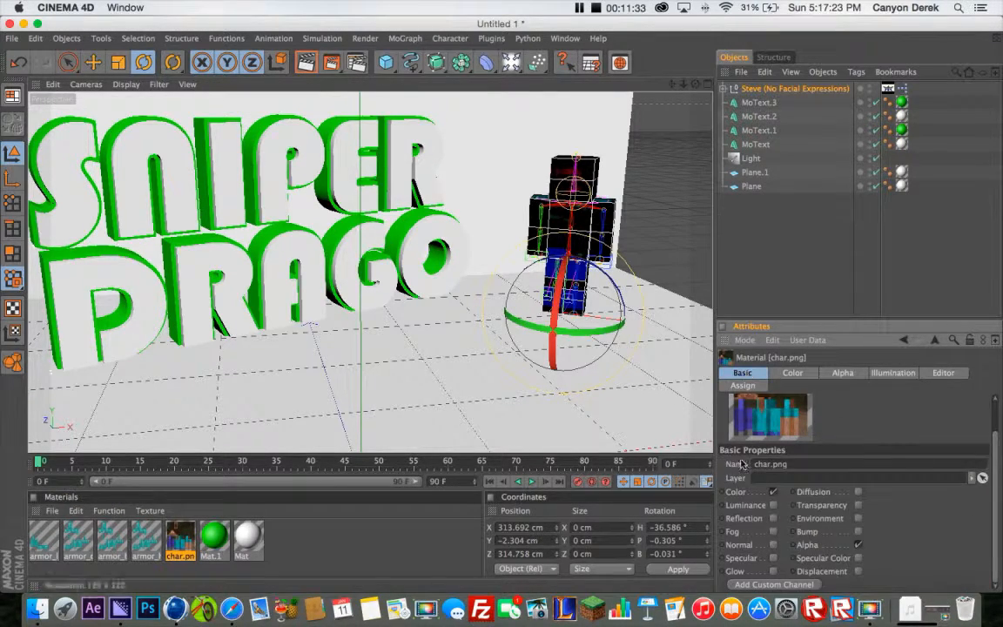
{"action": "left_click", "coordinate": [772, 558]}
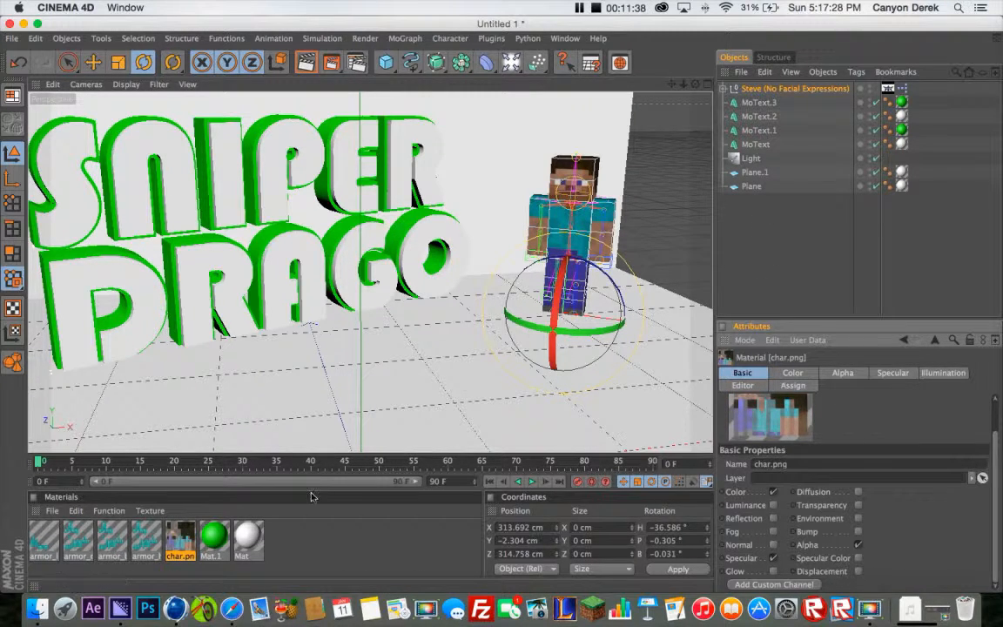
Load the original custom skin image, not one of its copies, from the Desktop's C4D folder as the Steve rig's custom skin
{"action": "left_click", "coordinate": [771, 91]}
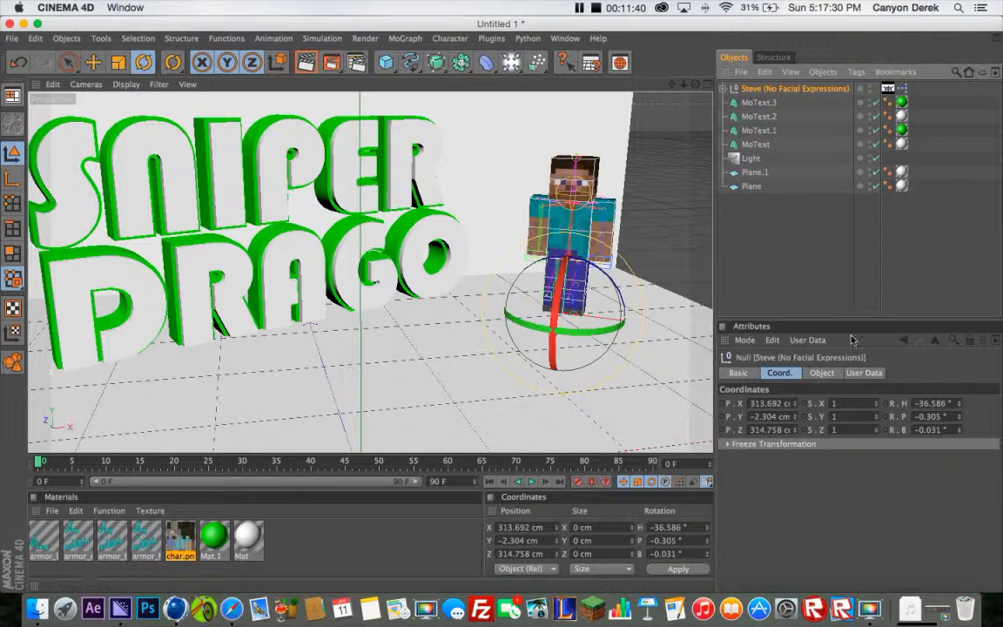
{"action": "left_click", "coordinate": [864, 372]}
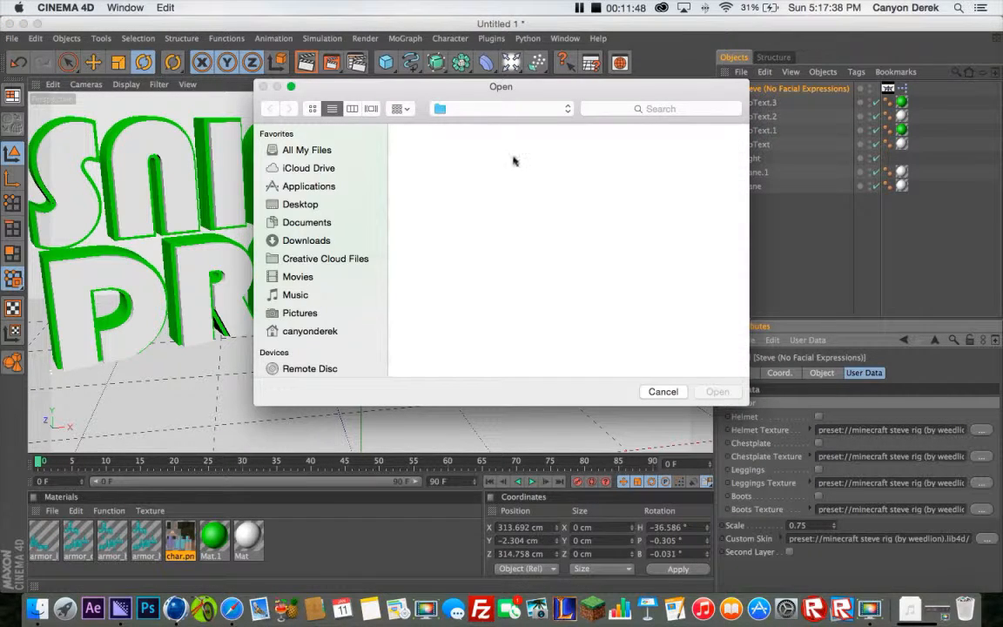
{"action": "left_click", "coordinate": [312, 205]}
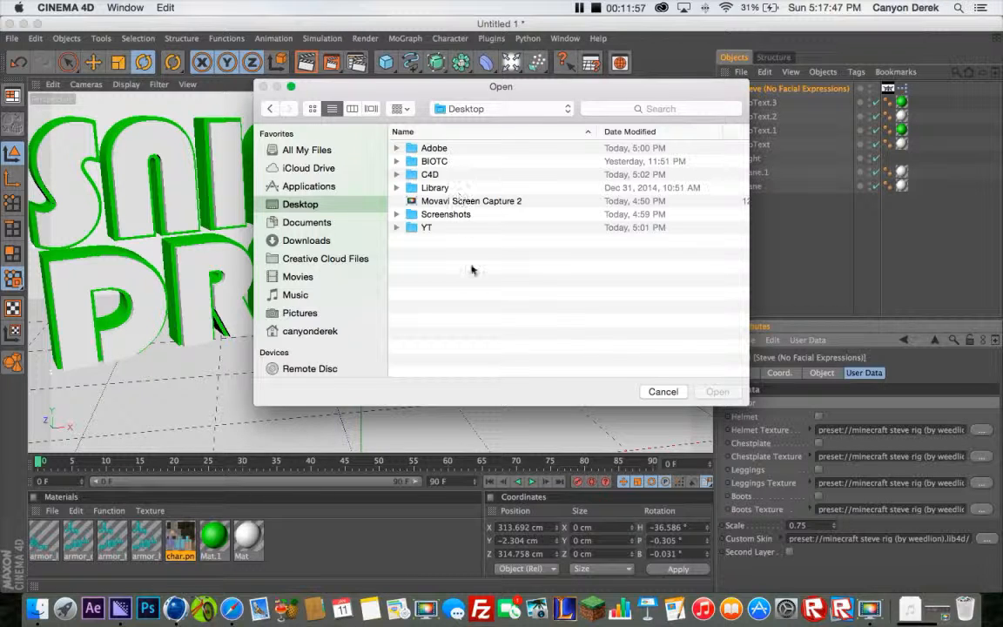
{"action": "double_click", "coordinate": [449, 176]}
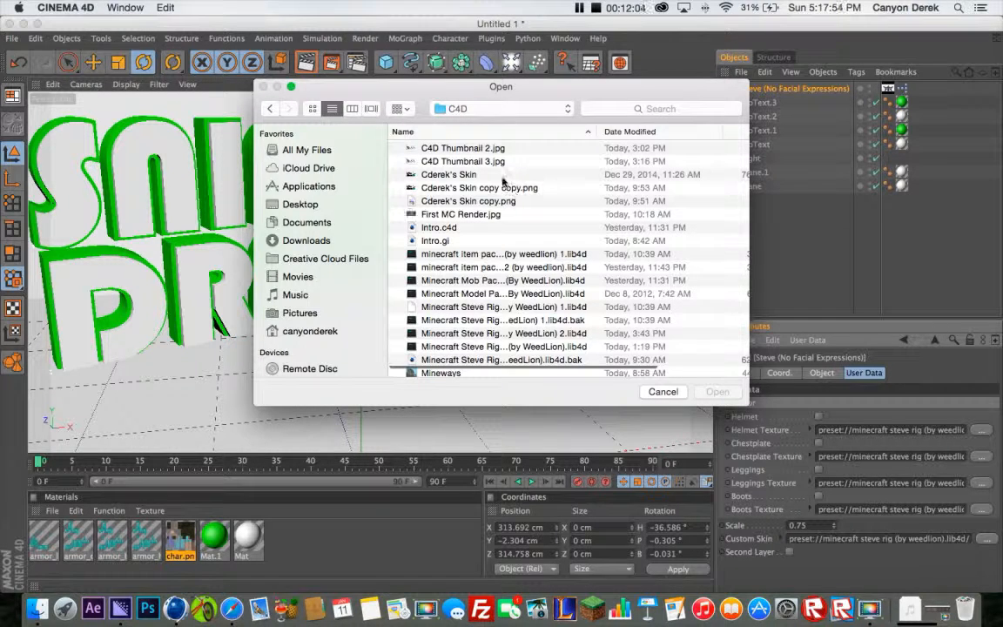
{"action": "left_click", "coordinate": [501, 177]}
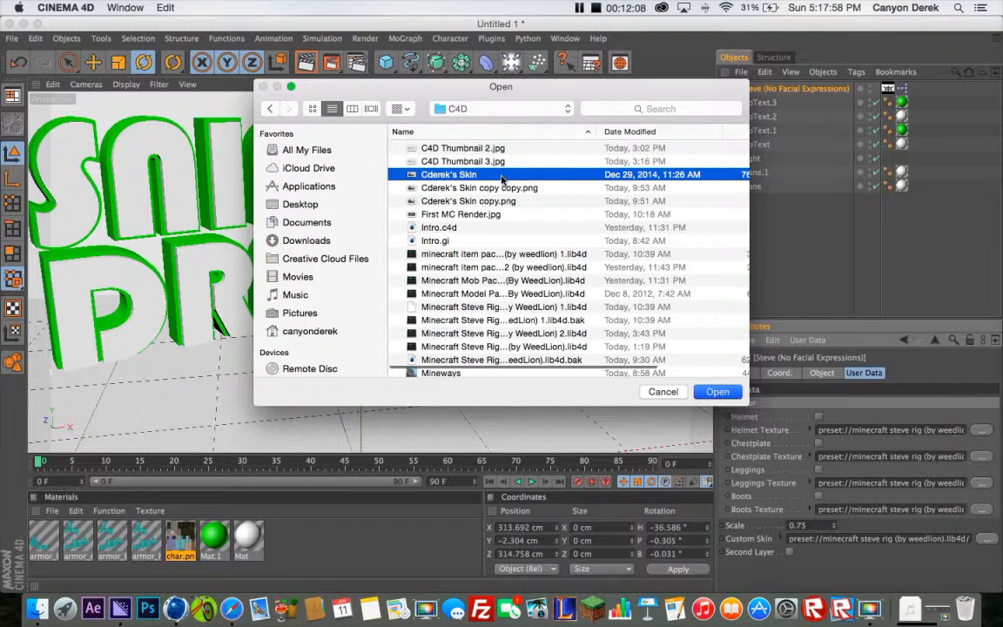
{"action": "double_click", "coordinate": [502, 177]}
{"action": "left_click", "coordinate": [606, 220]}
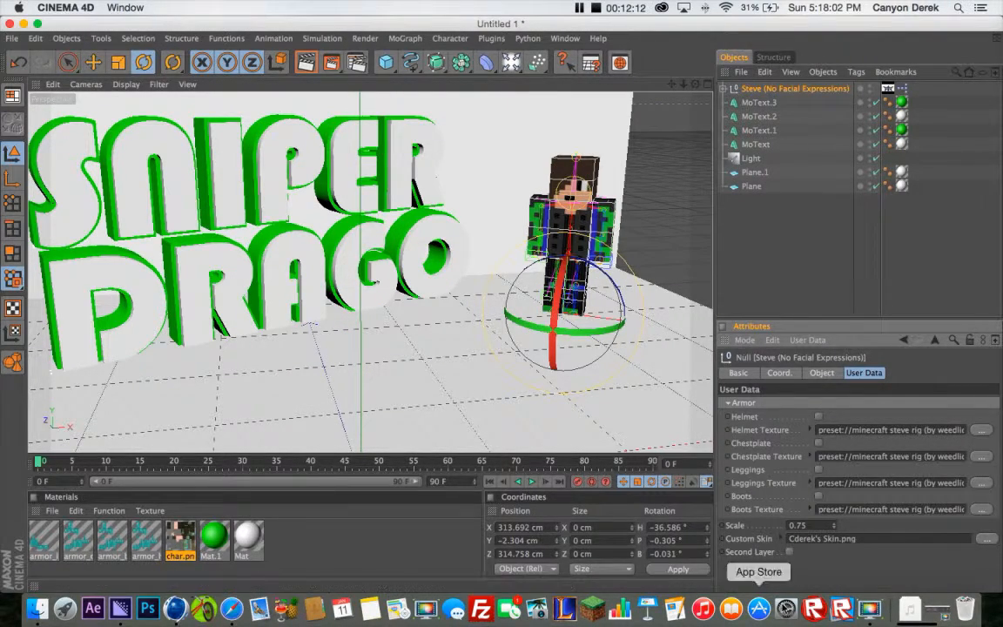
Raise the rig's right arm outward by moving its Right Hand arm control to about X -83.4, Y 178.4 cm
{"action": "left_click", "coordinate": [776, 145]}
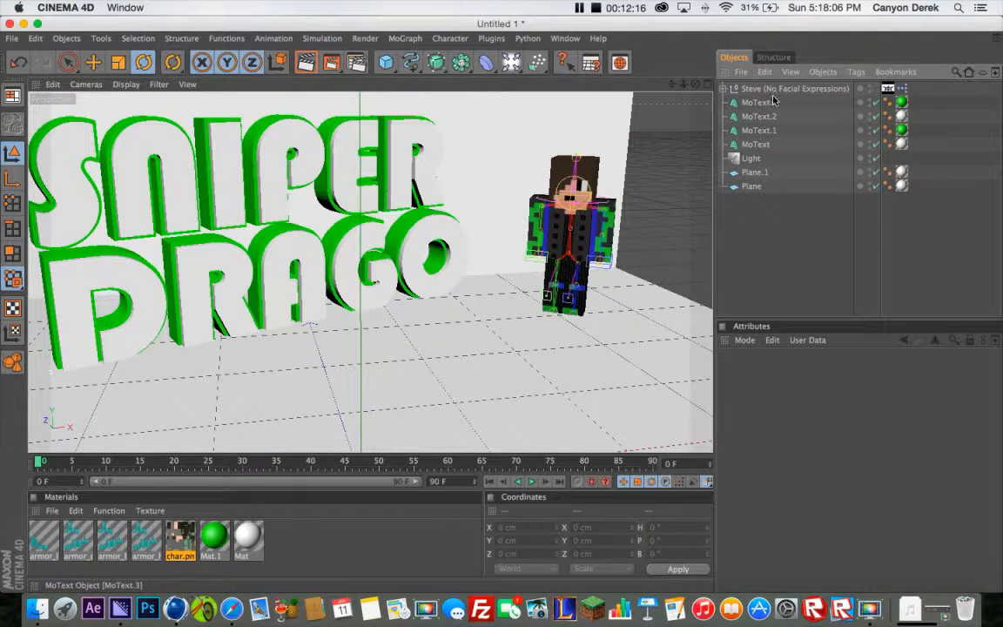
{"action": "left_click", "coordinate": [568, 248]}
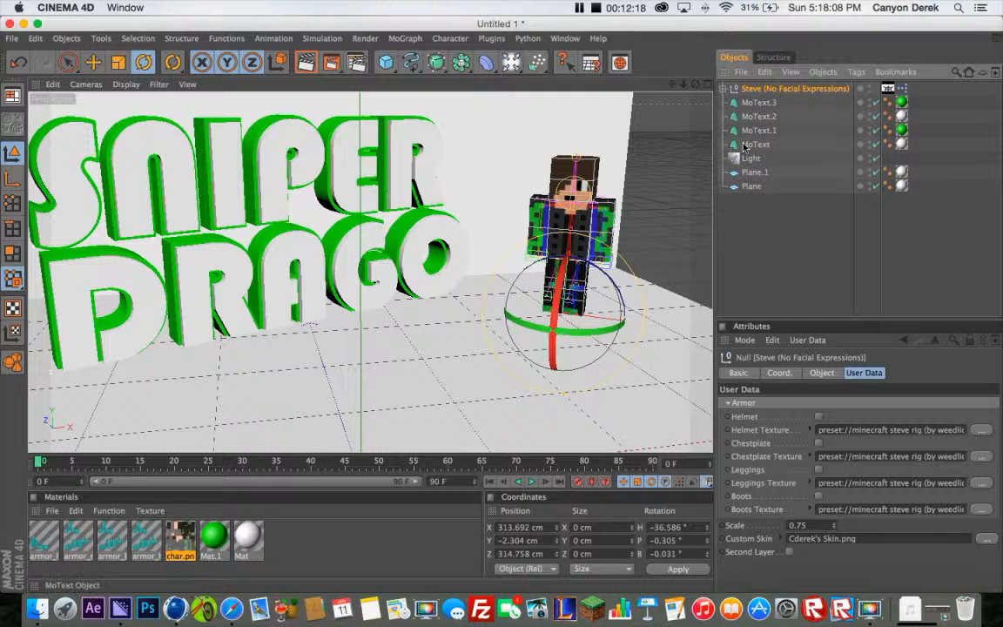
{"action": "left_click", "coordinate": [724, 89]}
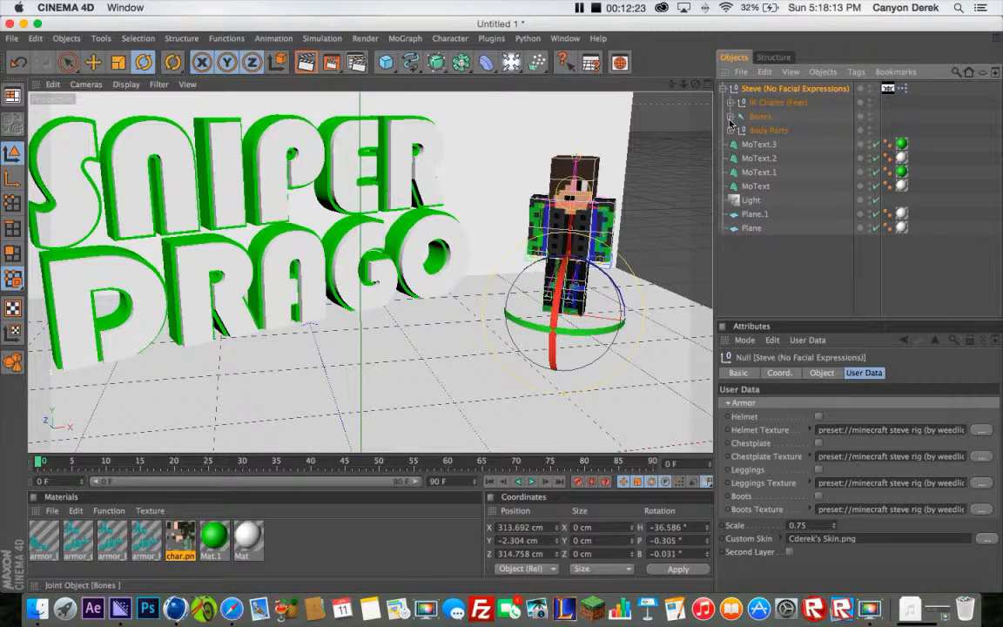
{"action": "left_click", "coordinate": [730, 116]}
{"action": "left_click", "coordinate": [773, 132]}
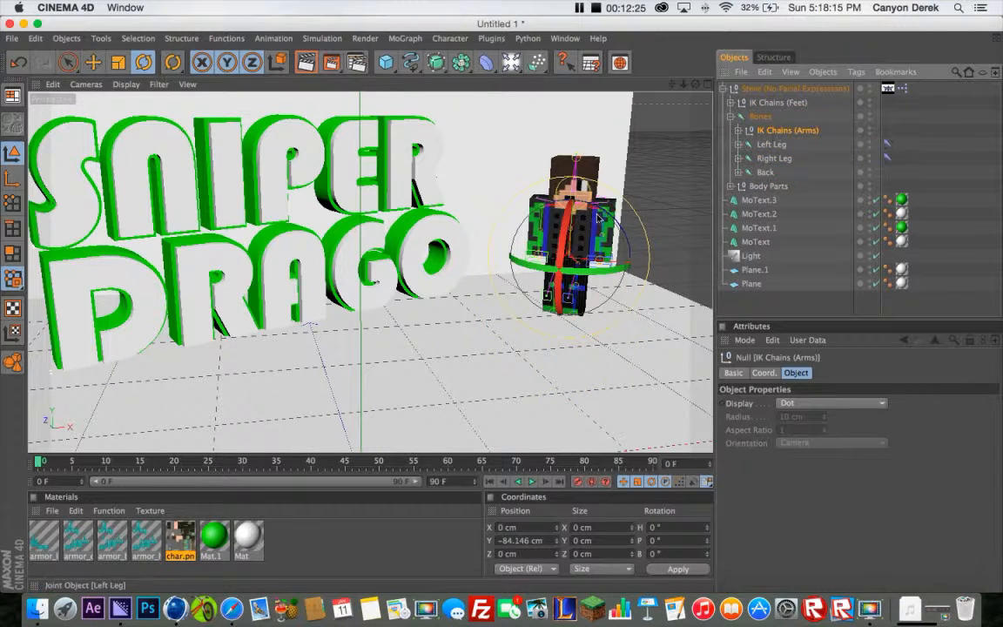
{"action": "key", "text": "e"}
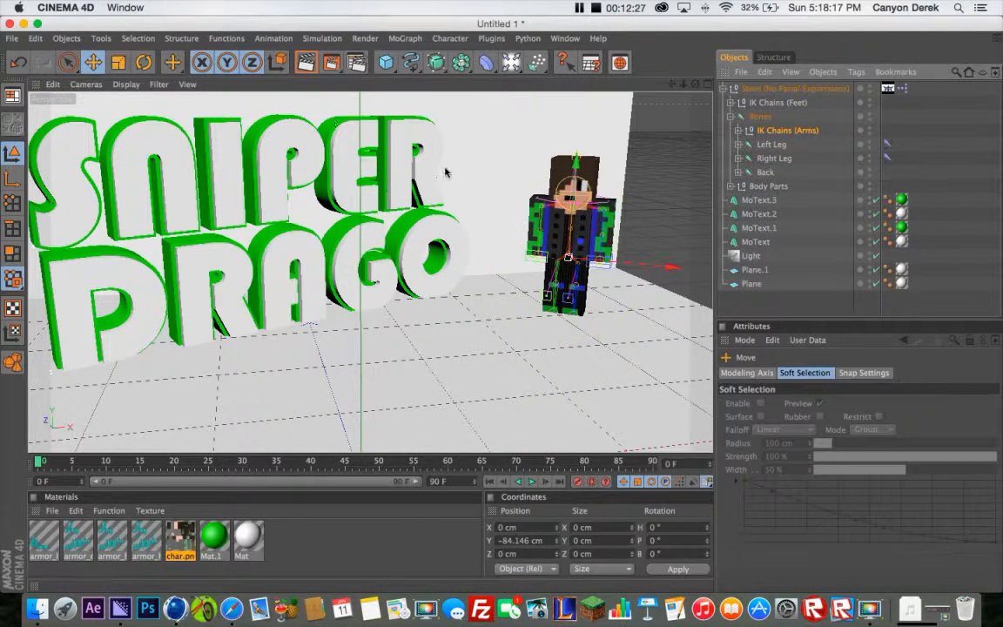
{"action": "left_click", "coordinate": [737, 131]}
{"action": "left_click", "coordinate": [779, 144]}
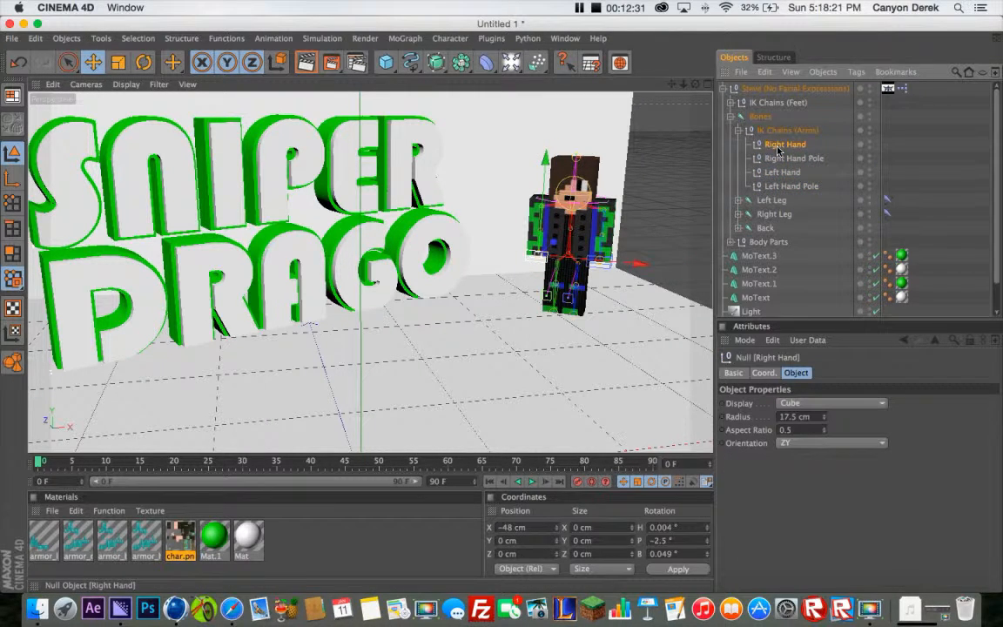
{"action": "left_click_drag", "start_coordinate": [546, 159], "coordinate": [550, 43]}
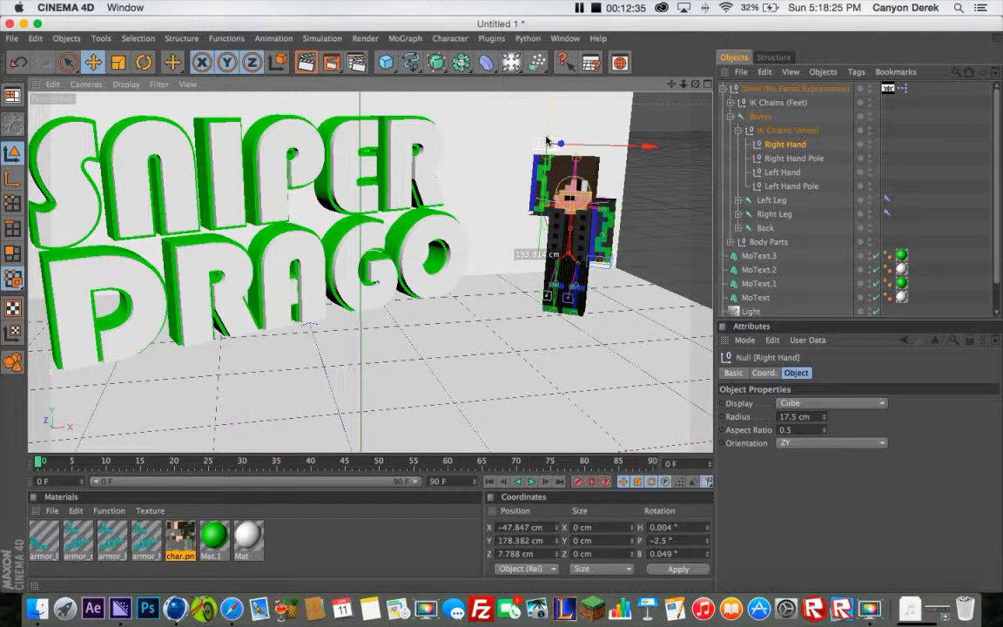
{"action": "left_click_drag", "start_coordinate": [547, 141], "coordinate": [523, 142]}
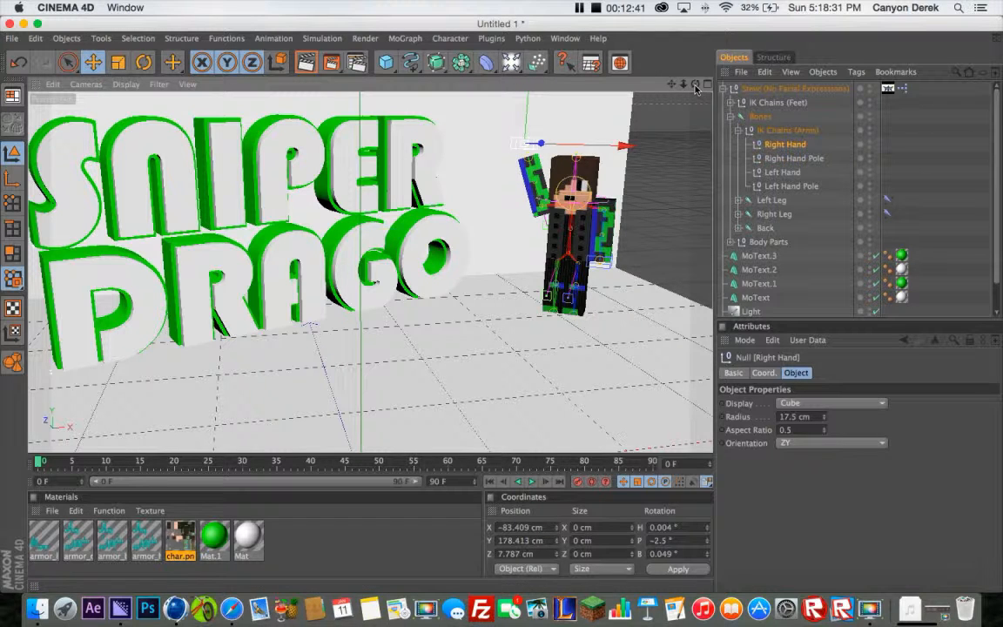
Move the whole Steve rig along its own X axis closer to the text, to about X 267.1, Z 349.3 cm
{"action": "left_click", "coordinate": [769, 91]}
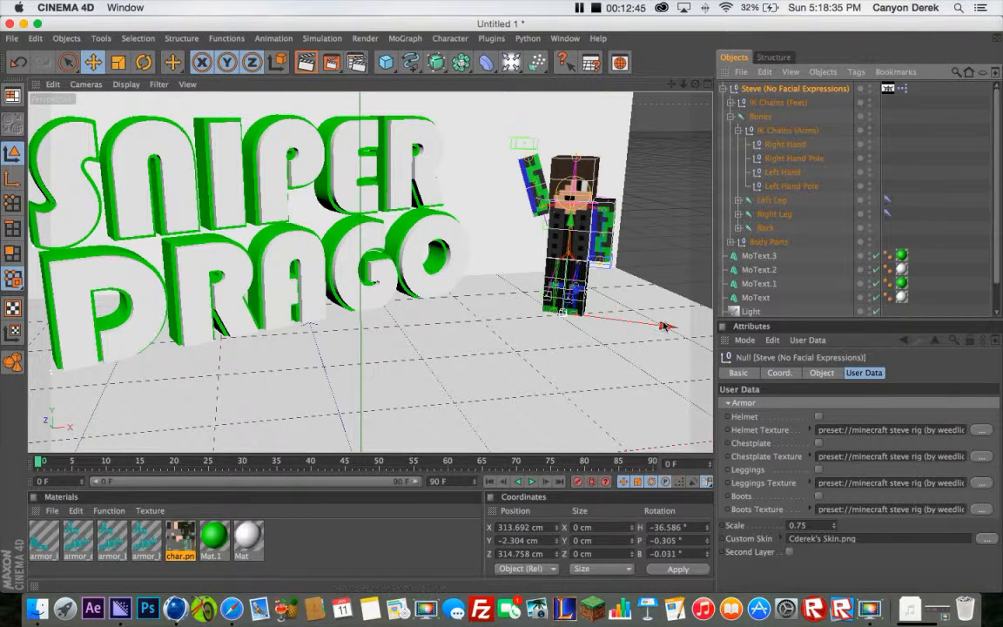
{"action": "left_click_drag", "start_coordinate": [658, 326], "coordinate": [610, 319]}
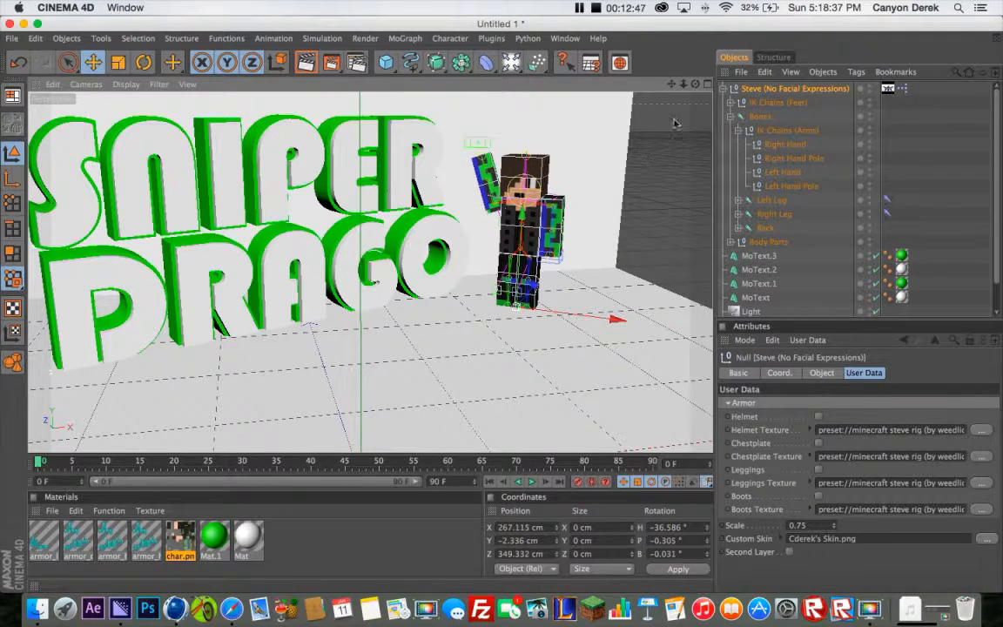
{"action": "left_click_drag", "start_coordinate": [696, 90], "coordinate": [737, 84]}
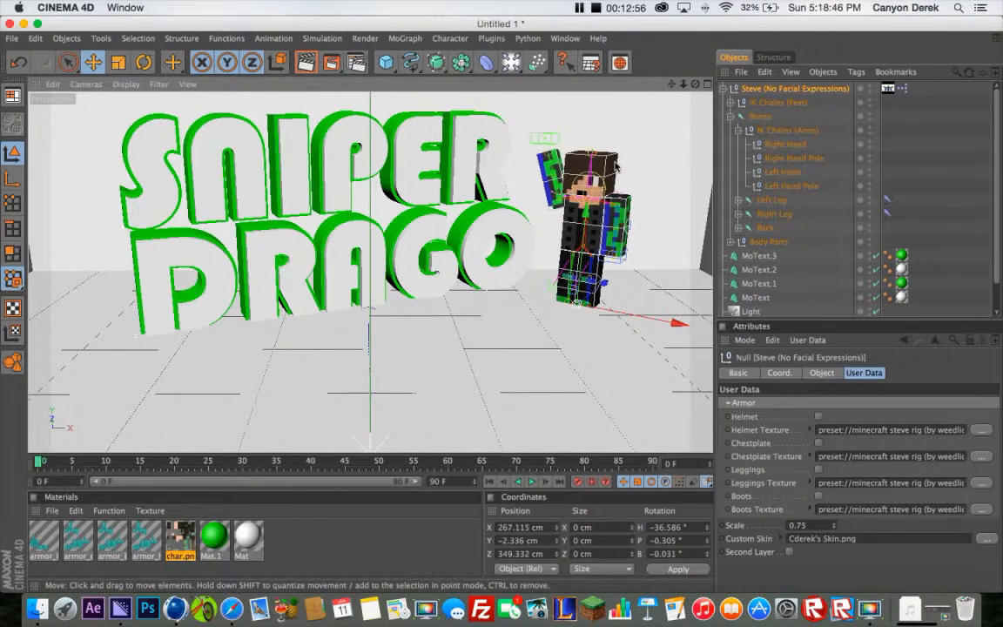
{"action": "scroll", "coordinate": [616, 165], "scroll_direction": "up", "scroll_amount": 3}
{"action": "left_click_drag", "start_coordinate": [671, 84], "coordinate": [669, 119]}
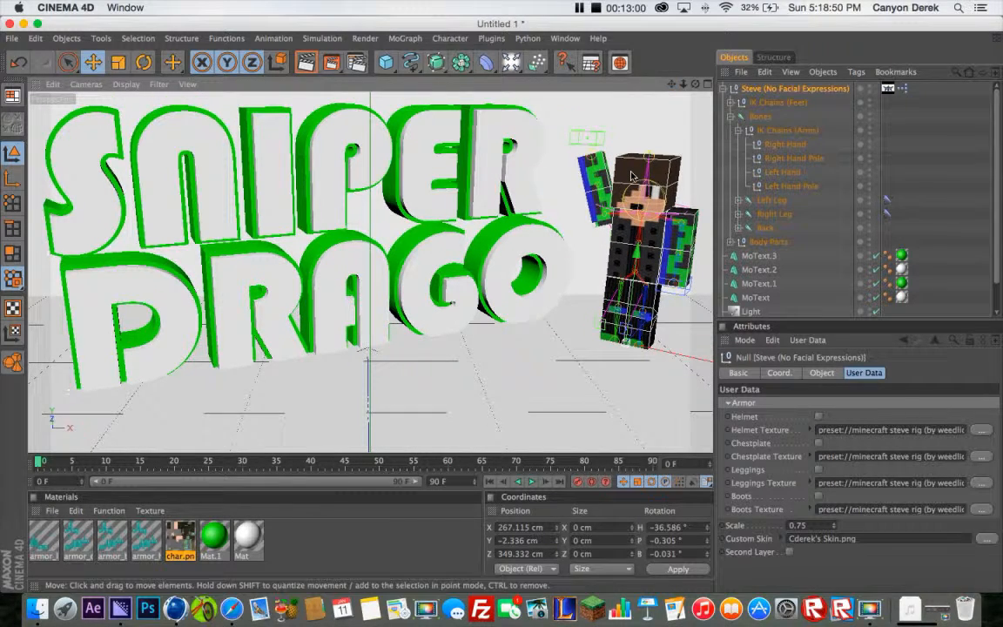
{"action": "scroll", "coordinate": [632, 175], "scroll_direction": "down", "scroll_amount": 1}
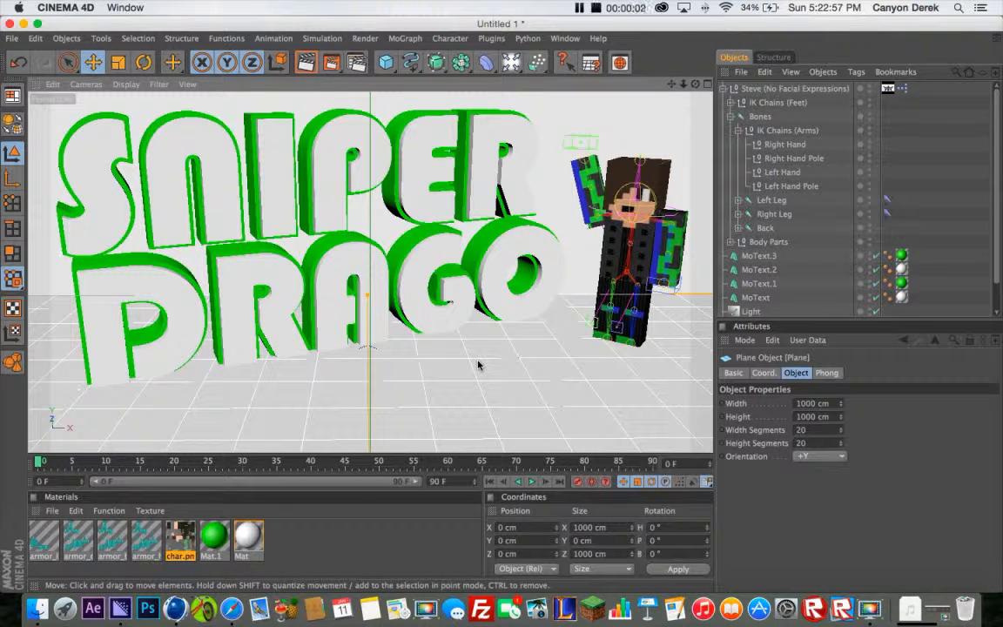
Review the output file path and format in the render's Save settings
{"action": "left_click", "coordinate": [631, 248]}
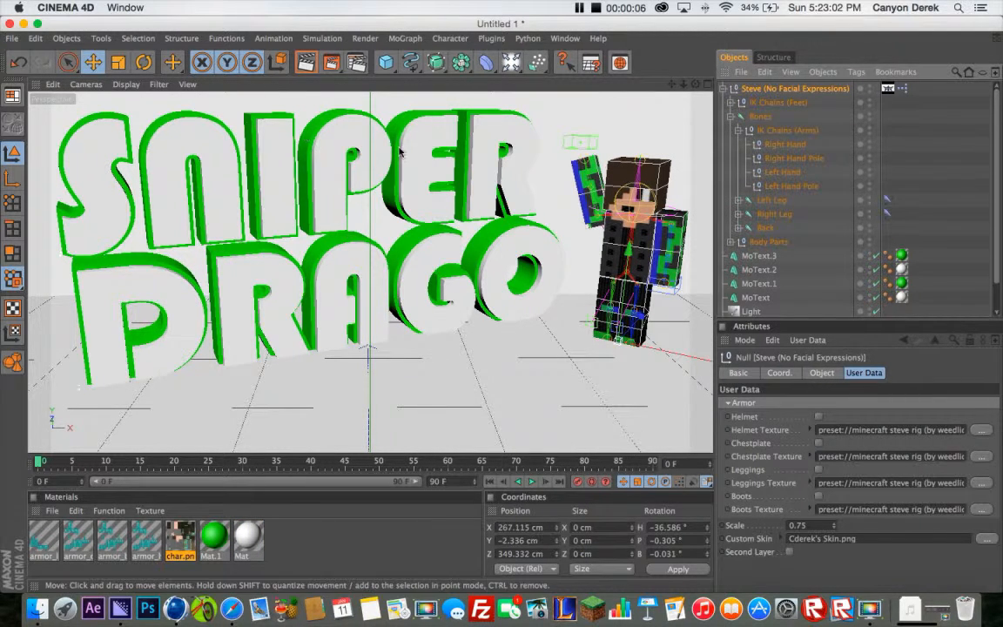
{"action": "left_click", "coordinate": [331, 68]}
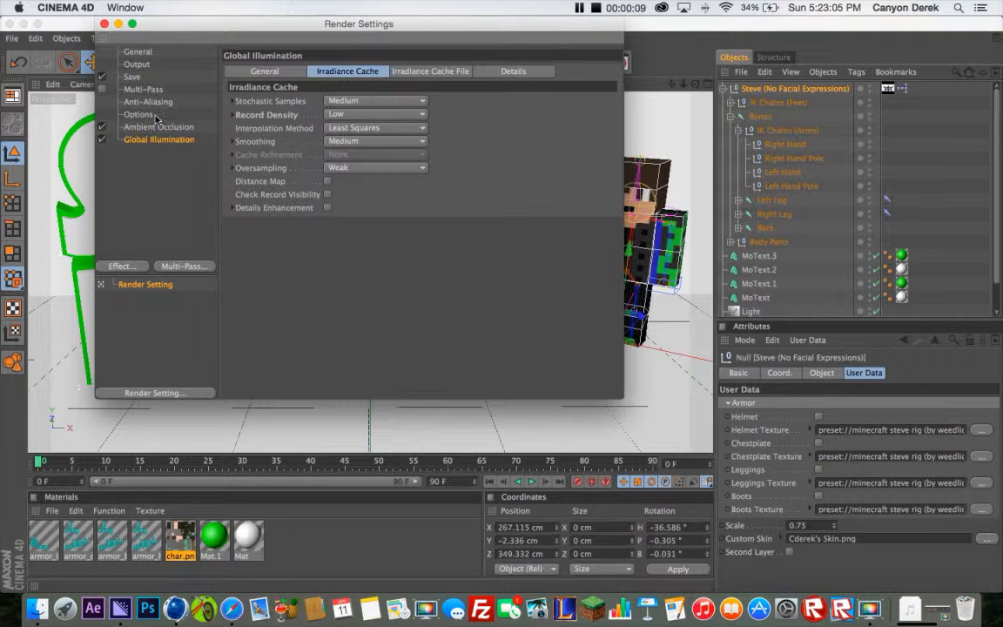
{"action": "left_click", "coordinate": [132, 77]}
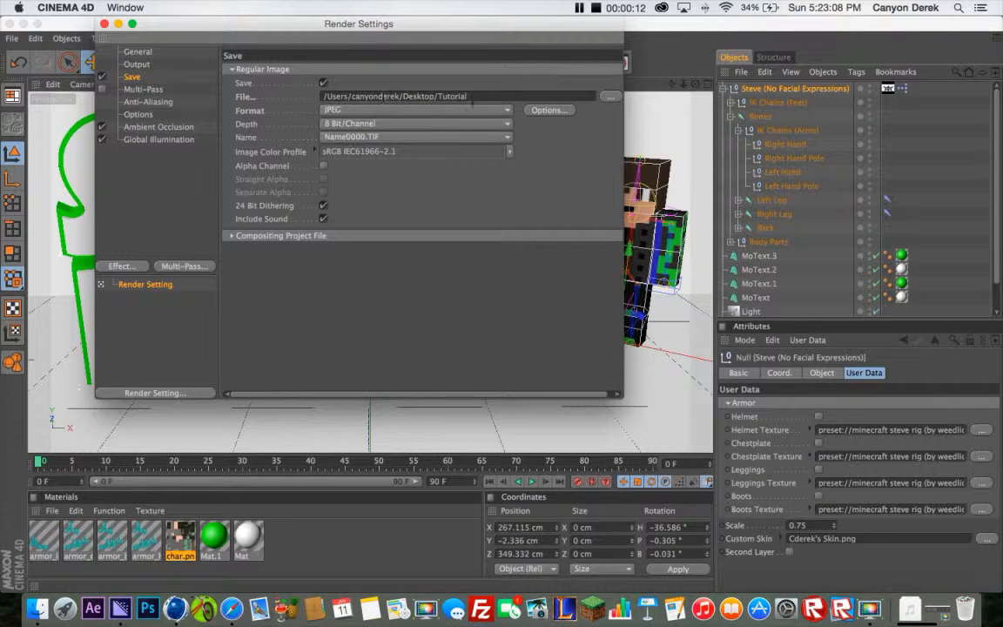
{"action": "left_click", "coordinate": [104, 25]}
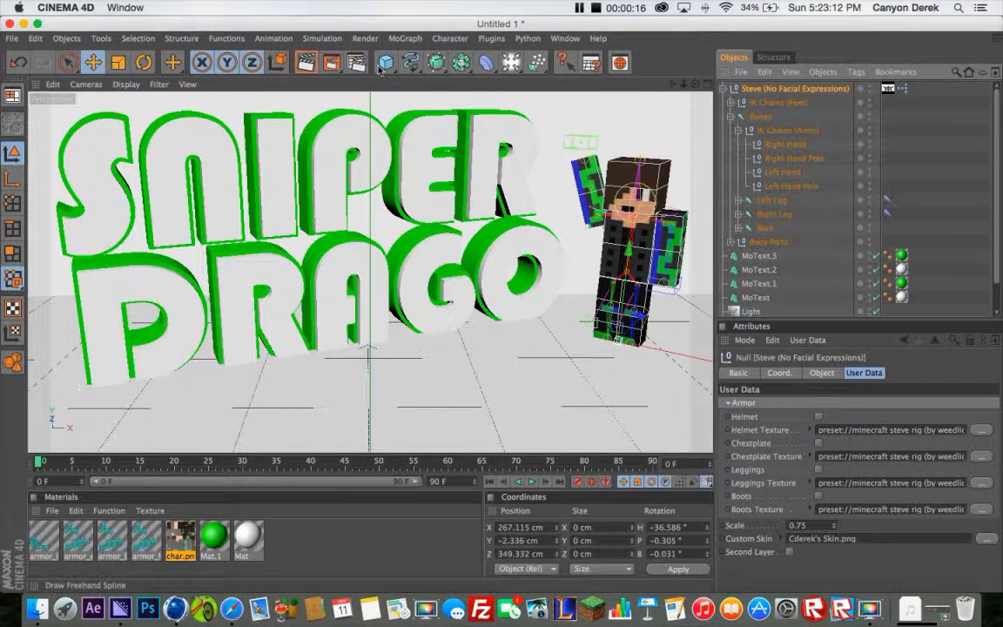
Render the finished scene to the Picture Viewer, letting the ongoing render continue instead of stopping it
{"action": "left_click", "coordinate": [332, 64]}
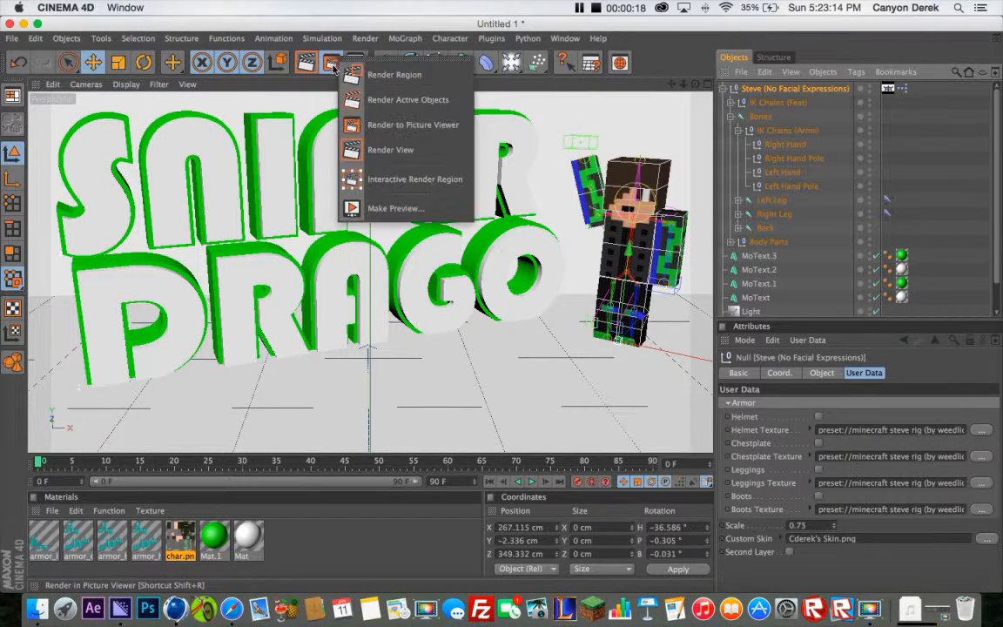
{"action": "left_click", "coordinate": [334, 67]}
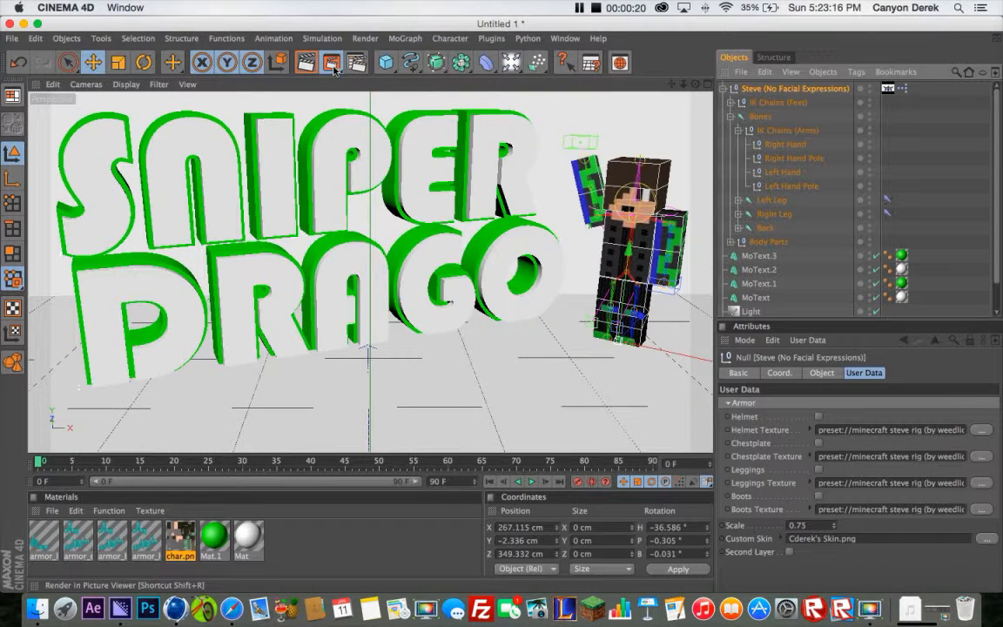
{"action": "left_click", "coordinate": [333, 68]}
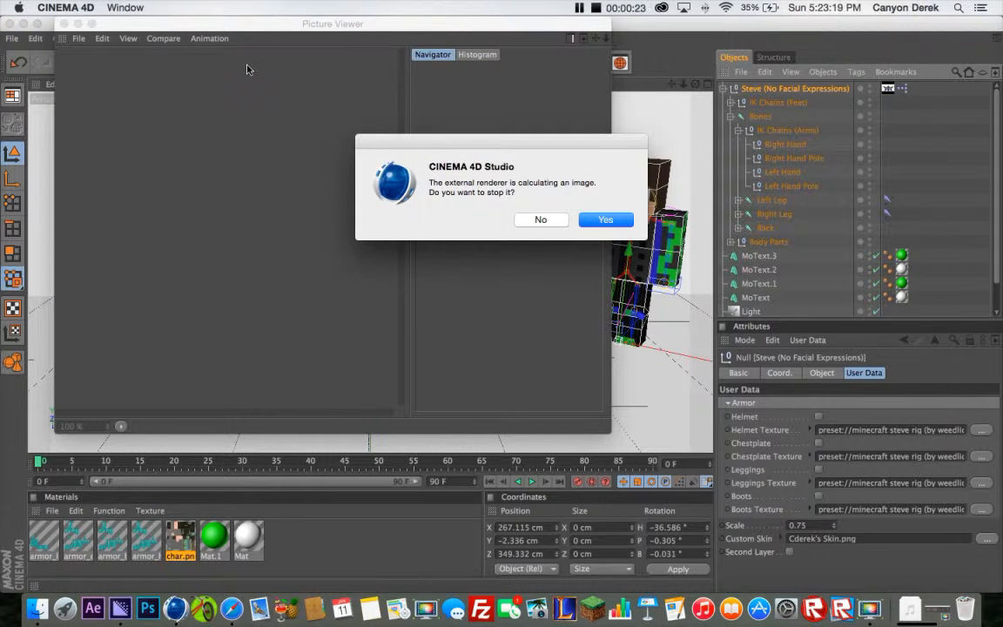
{"action": "left_click", "coordinate": [551, 222]}
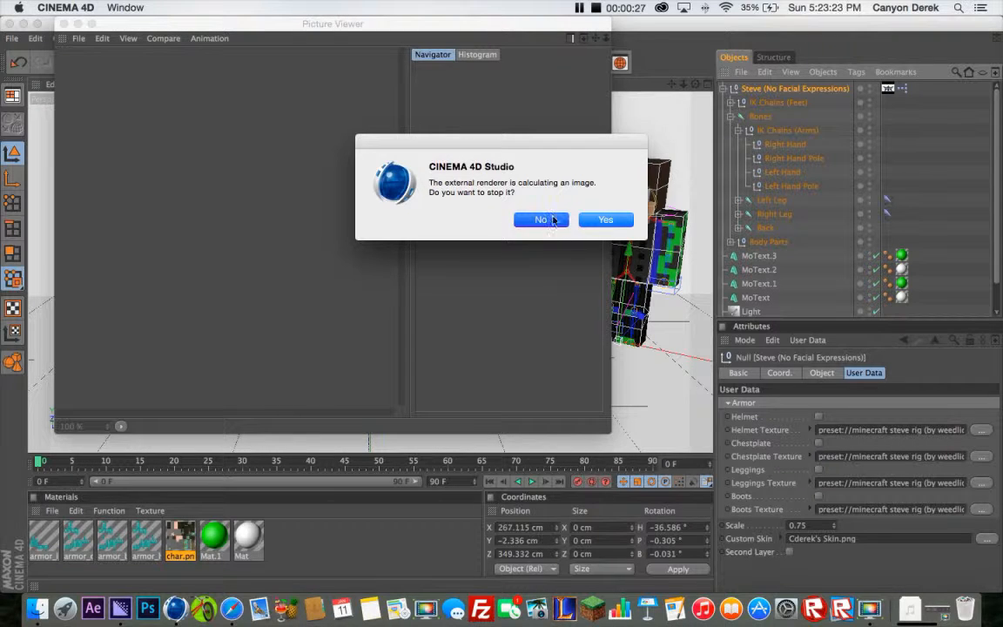
{"action": "key", "text": "Return"}
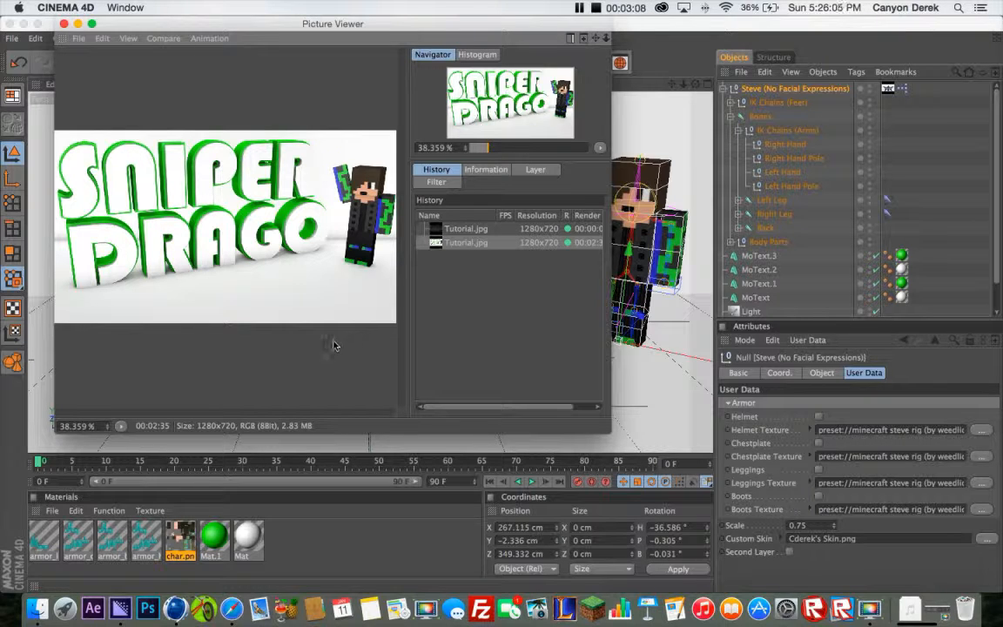
Switch to Finder, close the C4D folder window and preview the rendered Tutorial.jpg in the Desktop folder
{"action": "left_click", "coordinate": [36, 608]}
{"action": "left_click", "coordinate": [292, 234]}
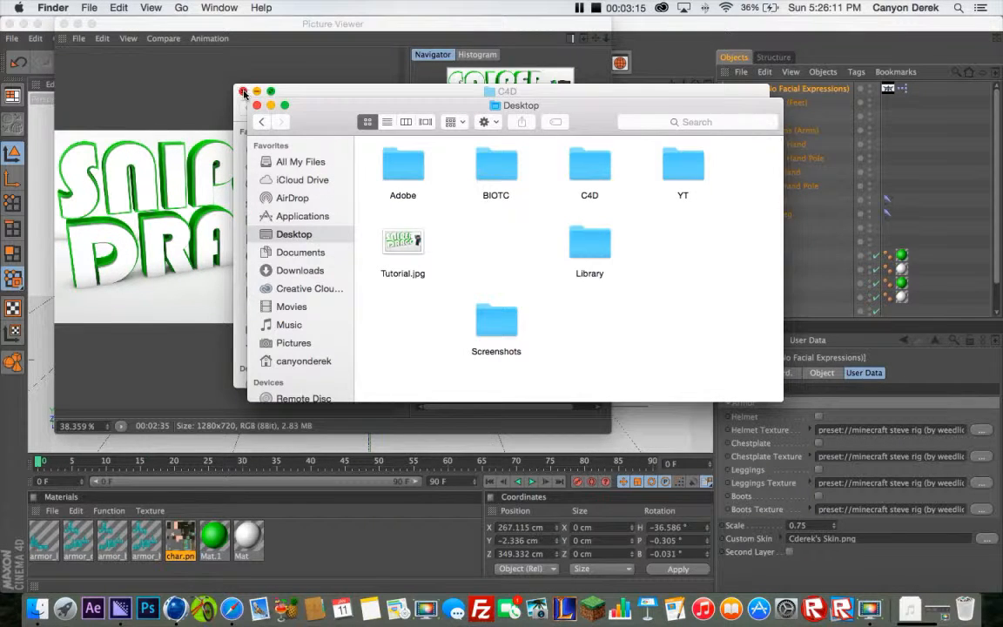
{"action": "left_click", "coordinate": [244, 91]}
{"action": "left_click", "coordinate": [402, 244]}
{"action": "key", "text": "space"}
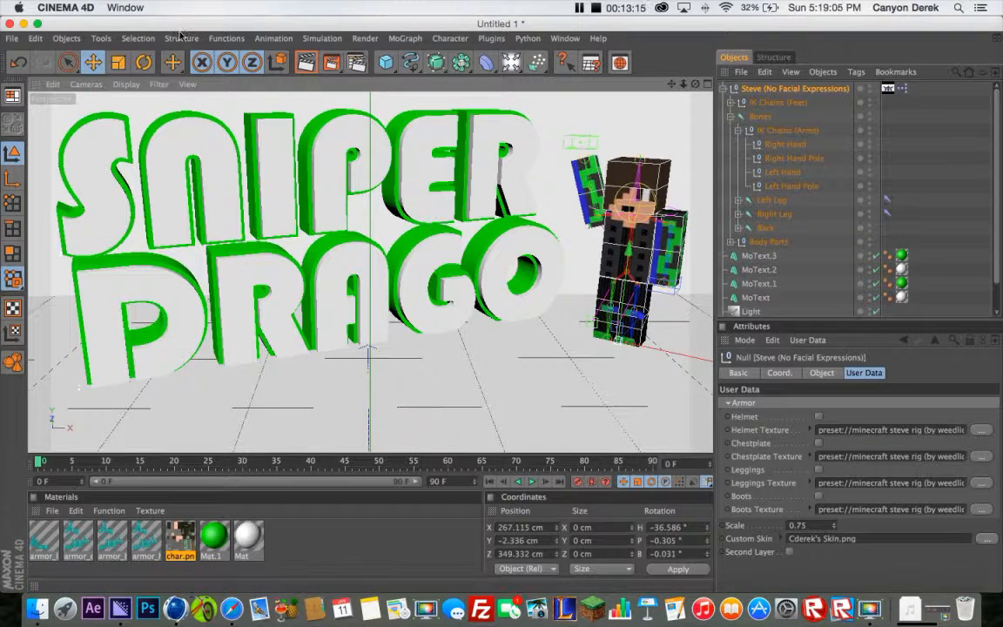
{"action": "left_click", "coordinate": [595, 8]}
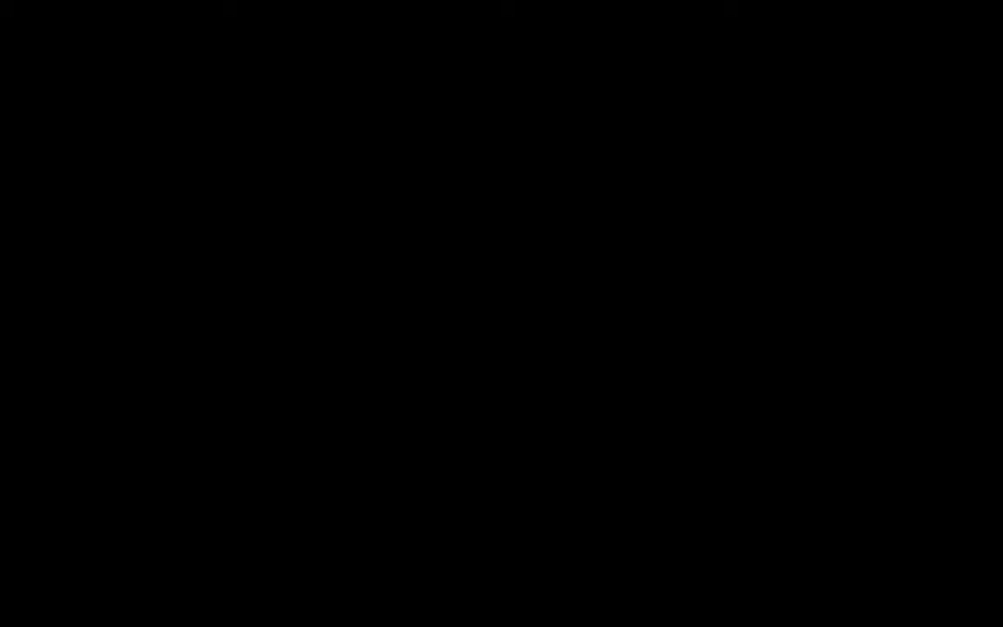